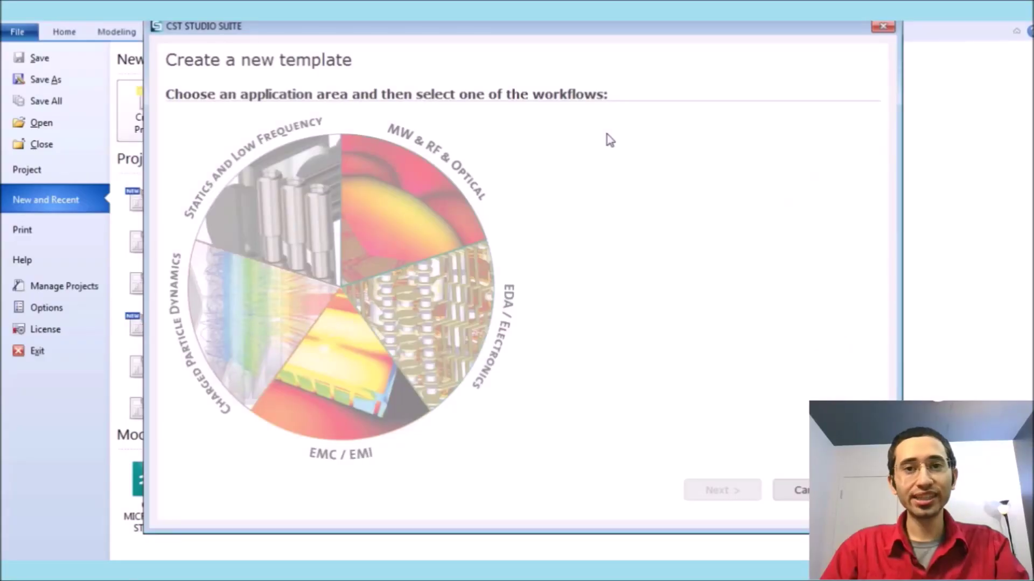
- Choose MW & RF & Optical, Antennas, Planar (Patch, Slot, etc.) workflow with the Time Domain solver
click(447, 162)
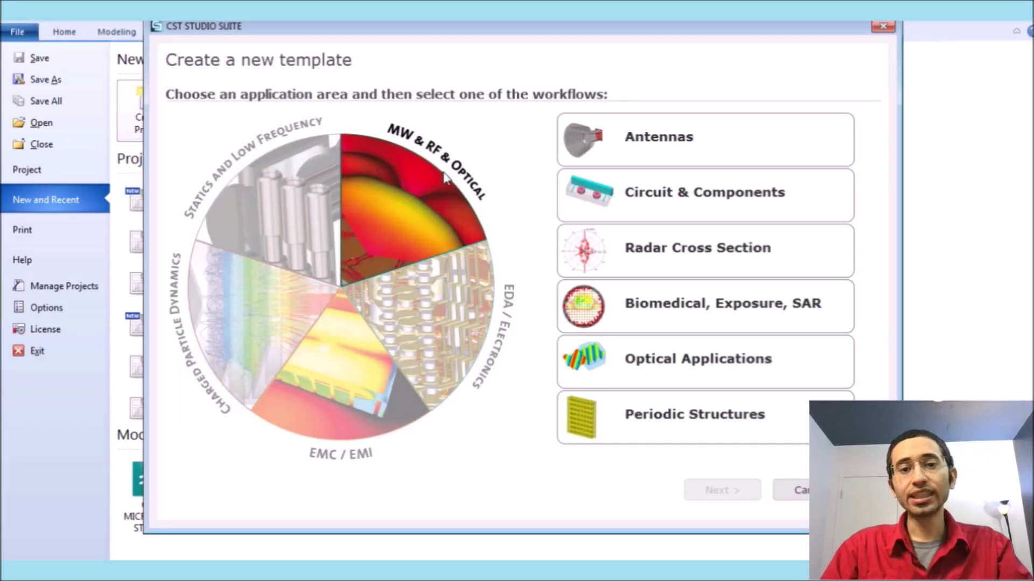
click(667, 139)
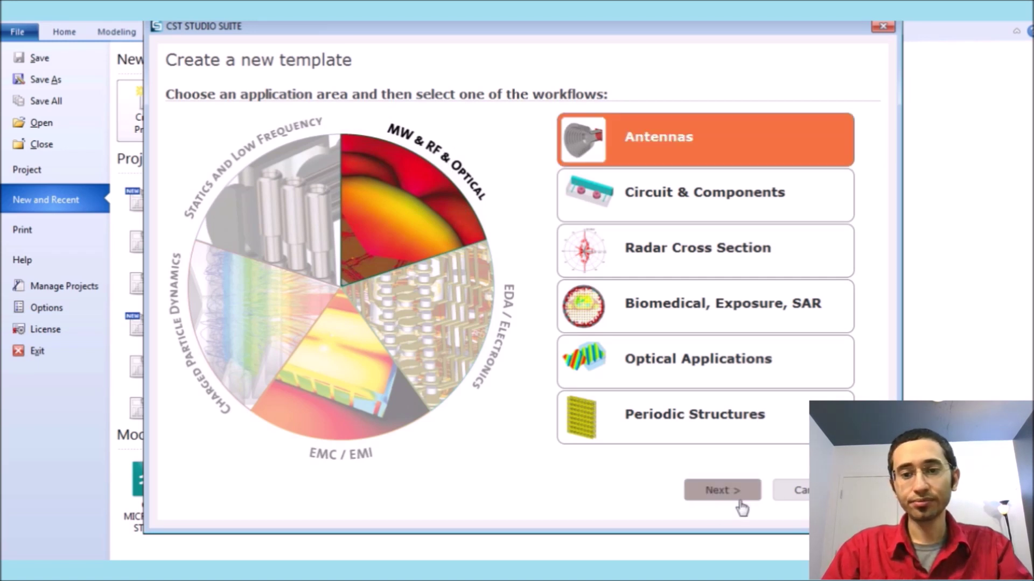
click(722, 491)
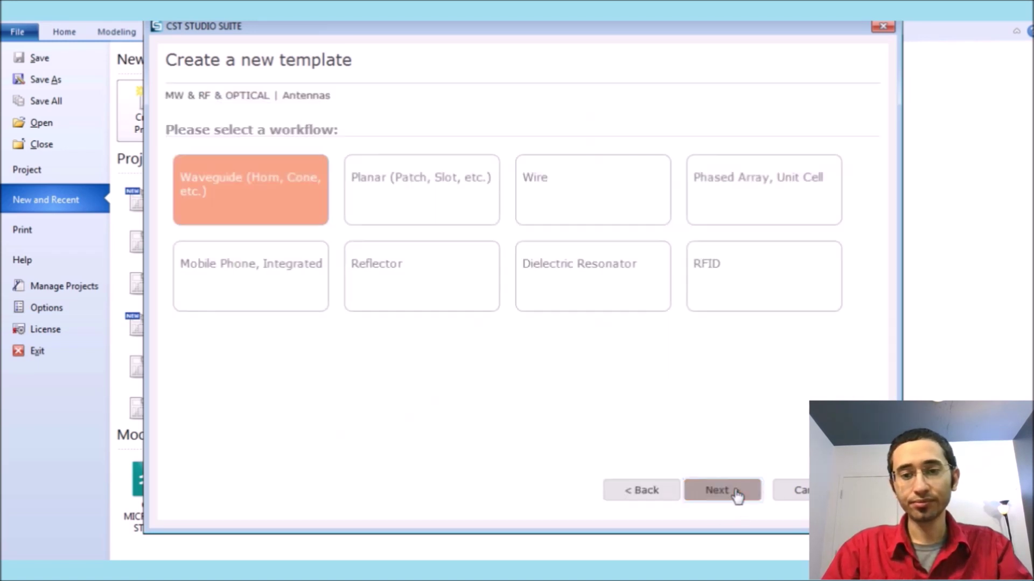
click(462, 188)
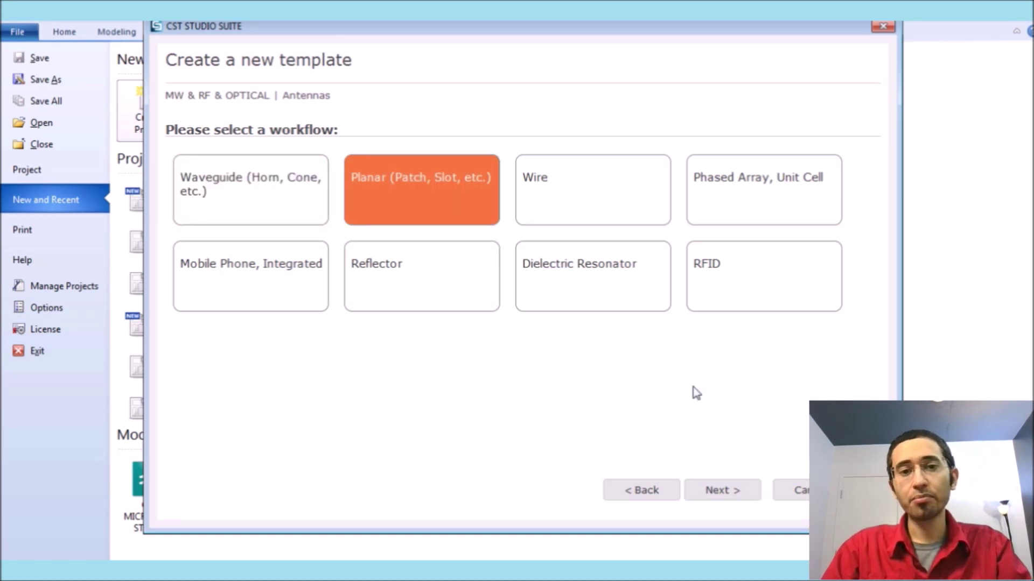
click(724, 491)
click(713, 491)
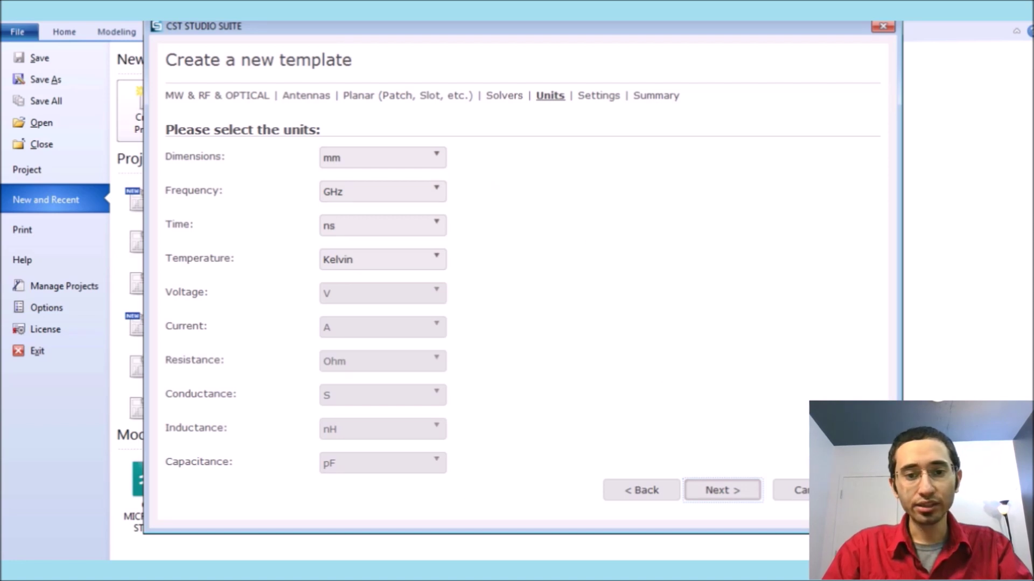
- Keep the mm, GHz, ns units and set the frequency range to 30–45 GHz
click(738, 498)
click(351, 153)
text(30)
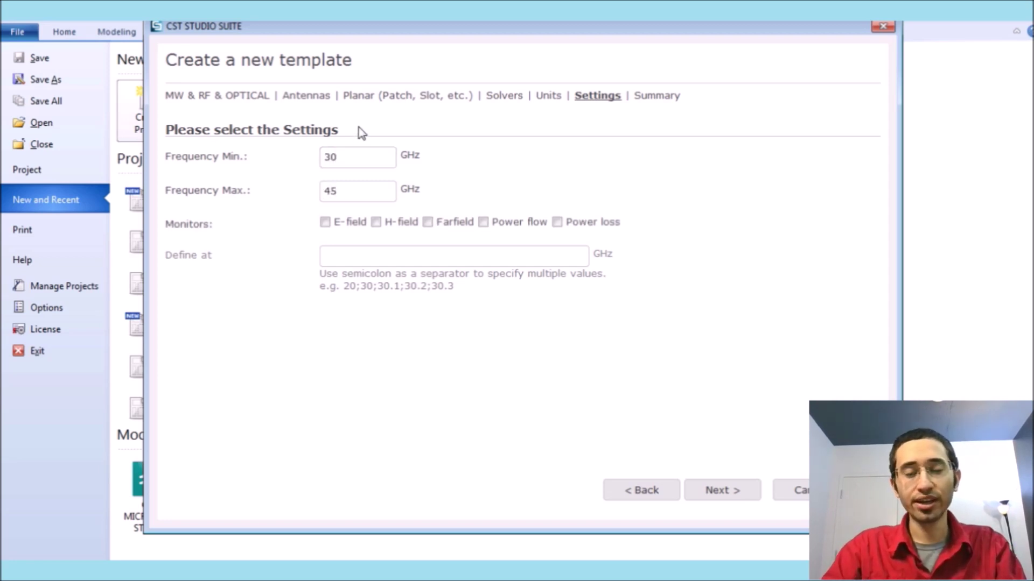
- Add E-field, H-field, farfield, power flow and power loss monitors at 35 GHz
click(325, 223)
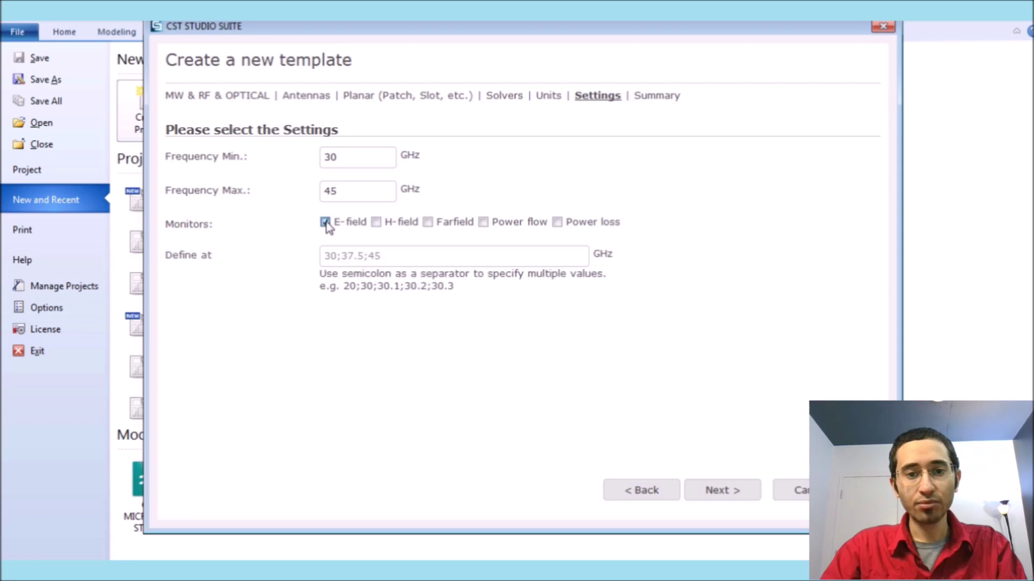
click(390, 225)
click(438, 224)
click(483, 223)
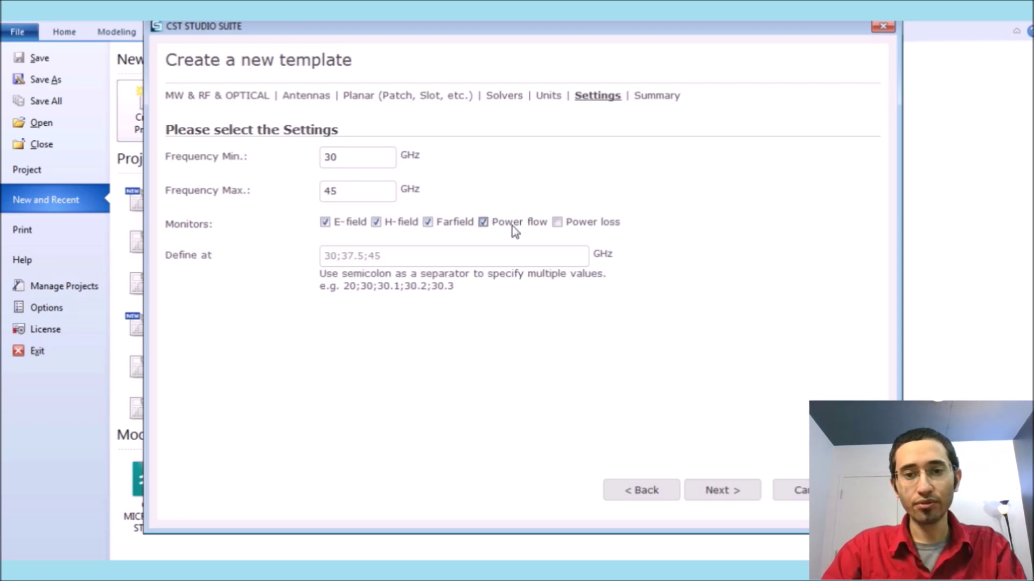
click(557, 222)
drag(381, 257, 311, 258)
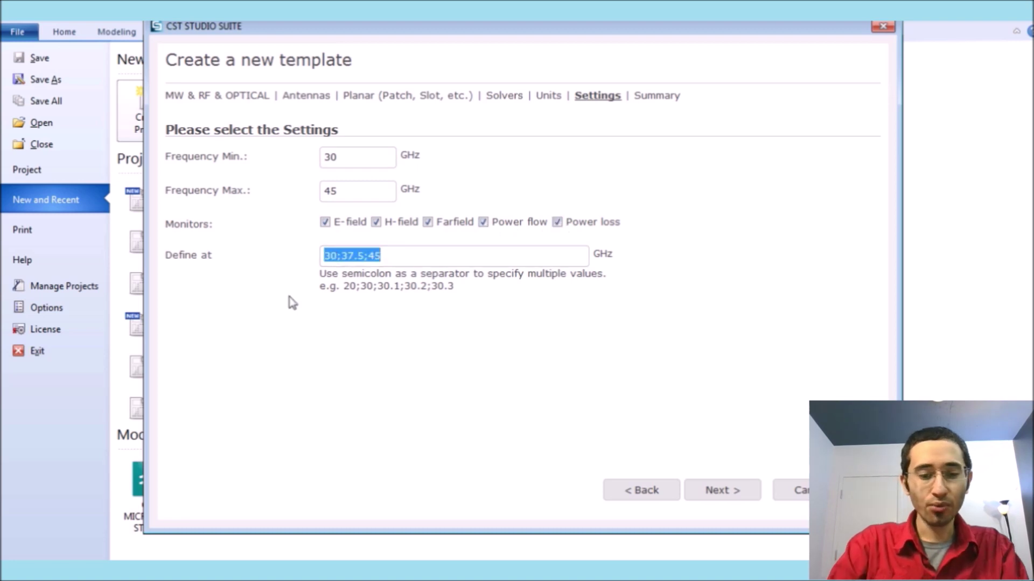
text(35)
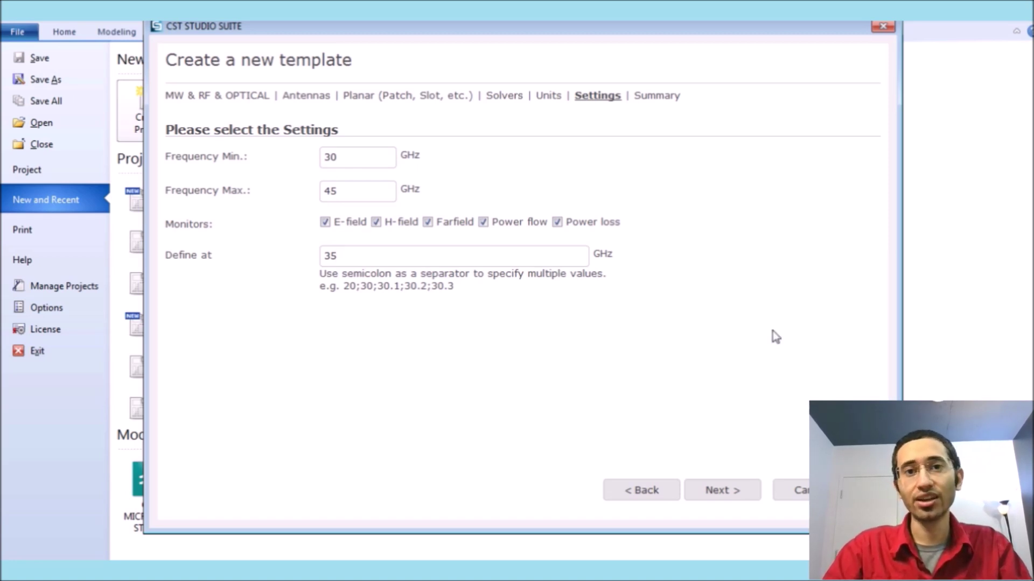
- Finish the template wizard to create the Untitled_0 project
click(723, 495)
click(723, 494)
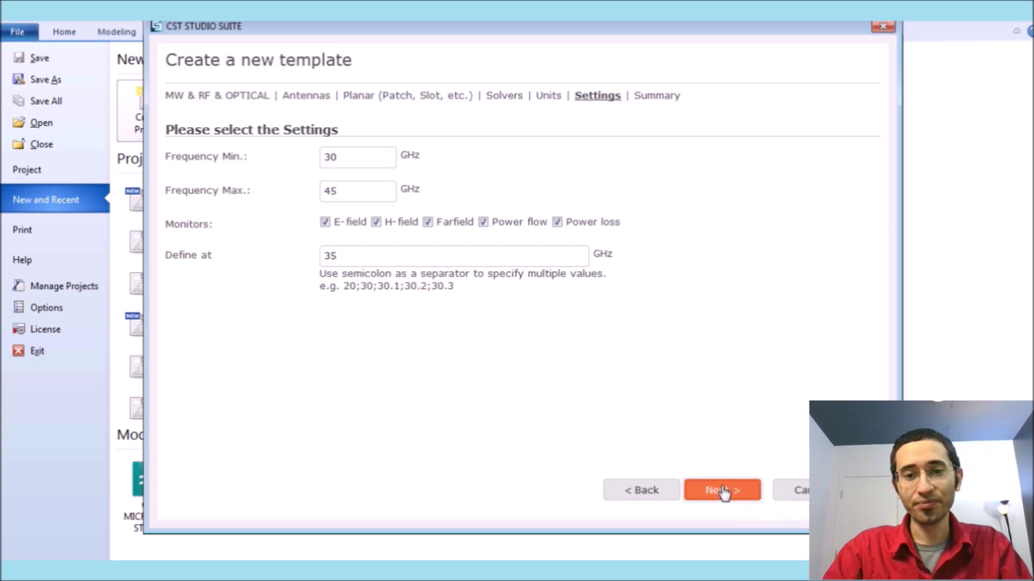
click(735, 493)
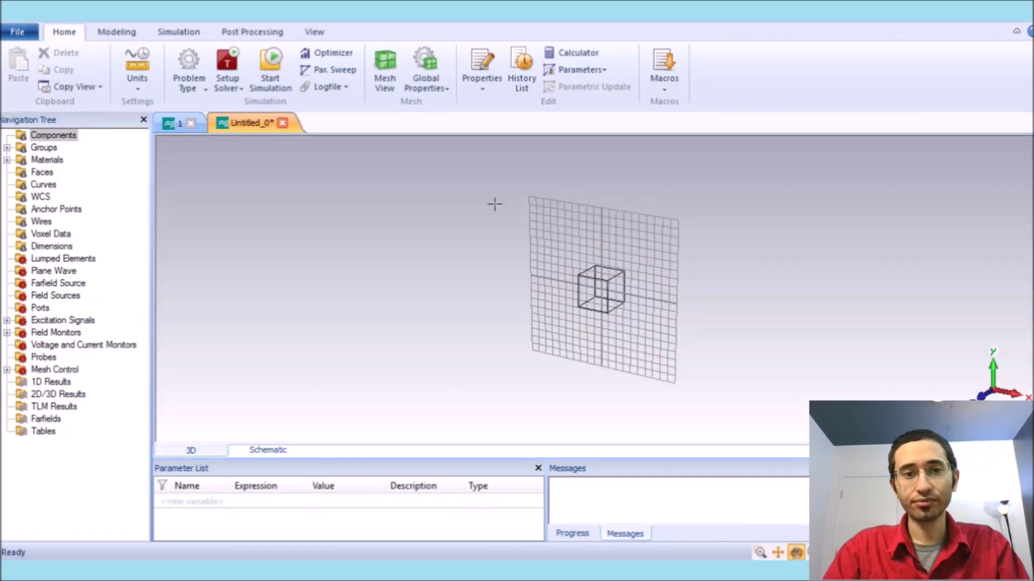
- Turn on the local working coordinate system and reset to the front view
click(111, 33)
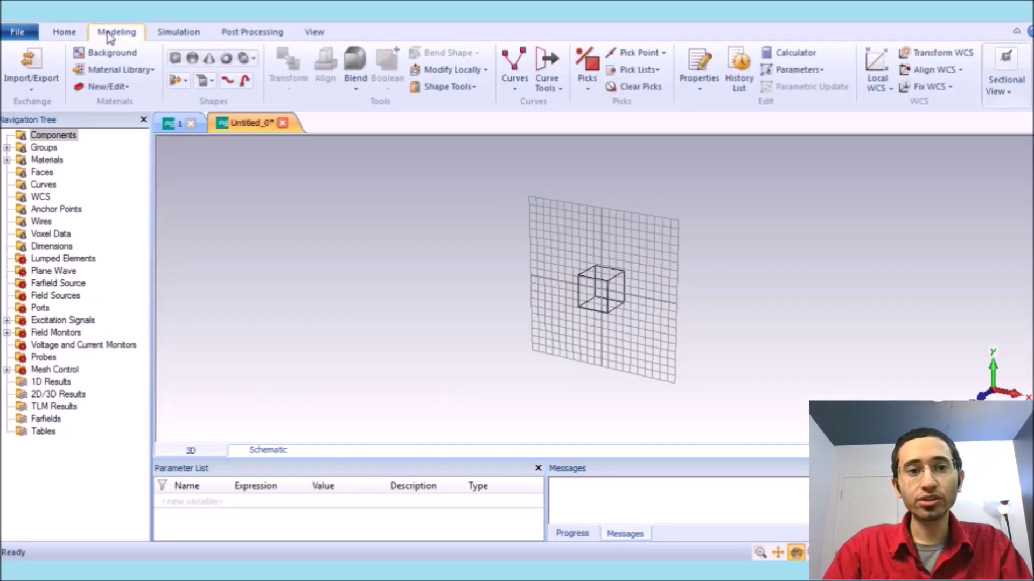
click(876, 59)
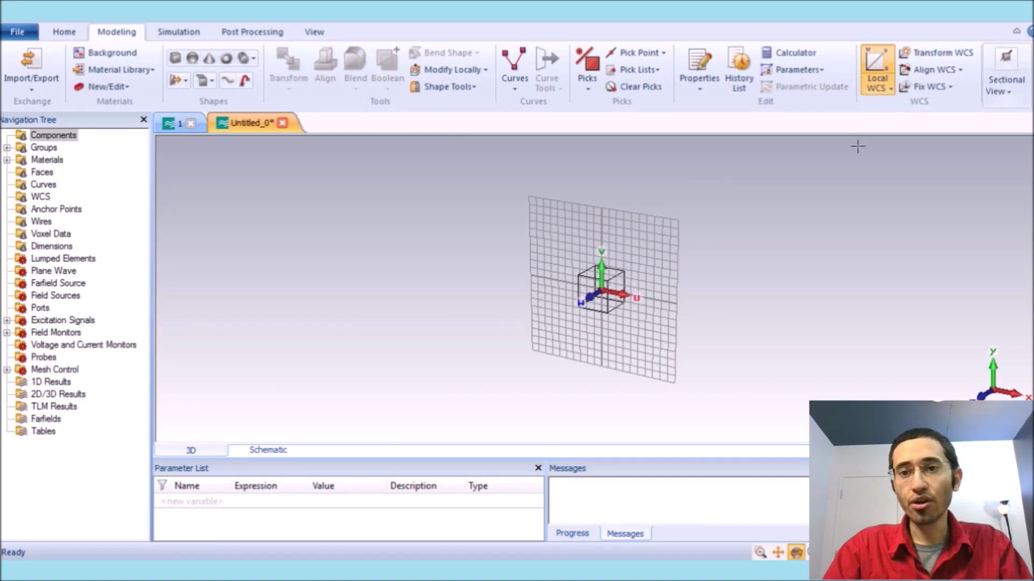
drag(824, 286, 628, 322)
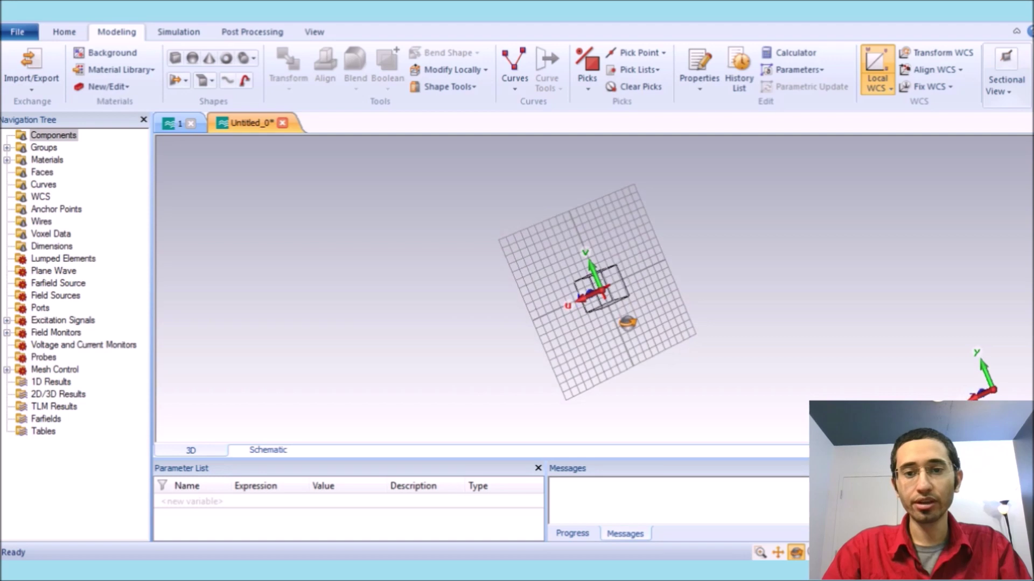
key(space)
- Hide the working-plane grid, leaving only the empty bounding box
click(311, 32)
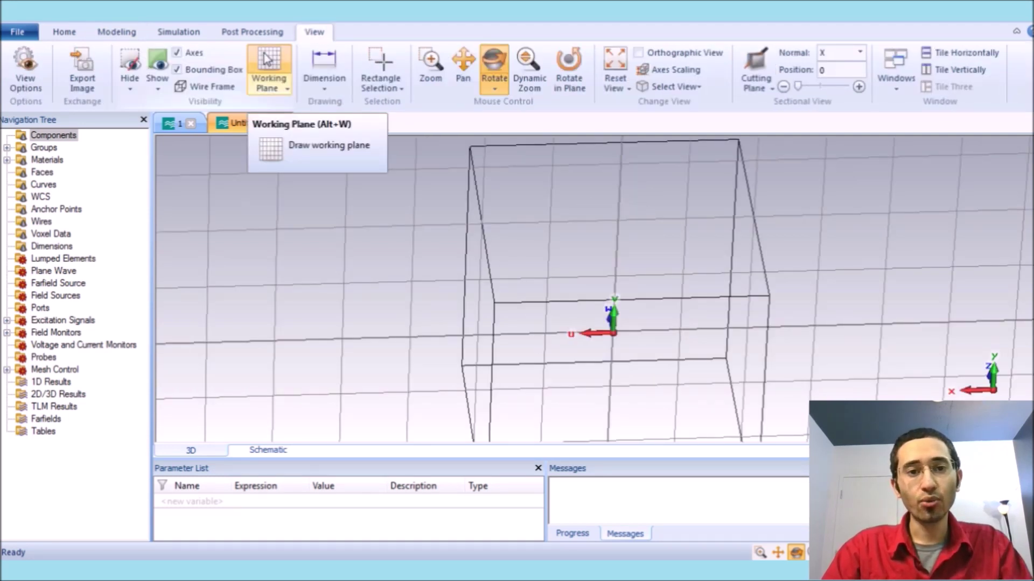
click(265, 59)
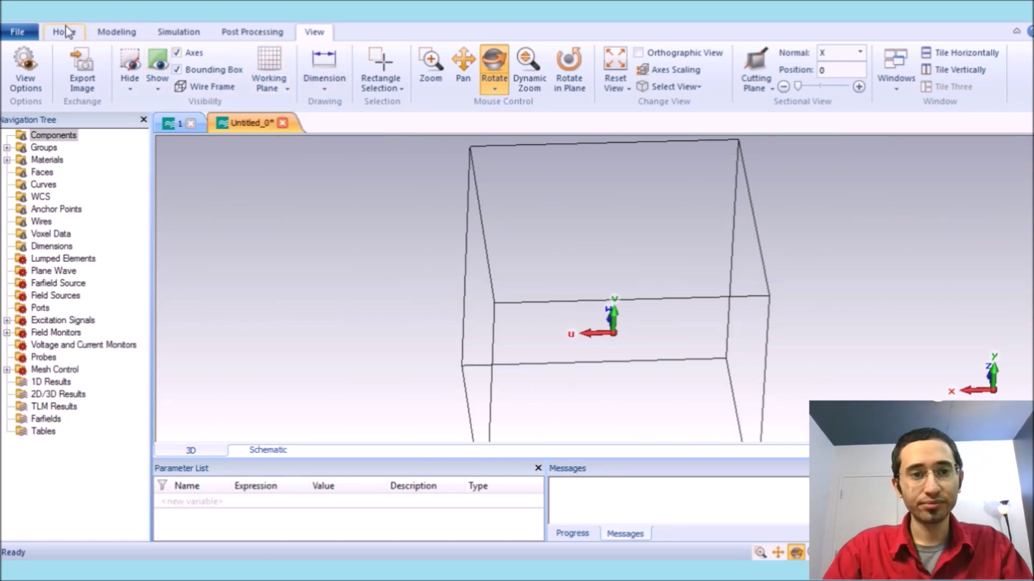
click(168, 34)
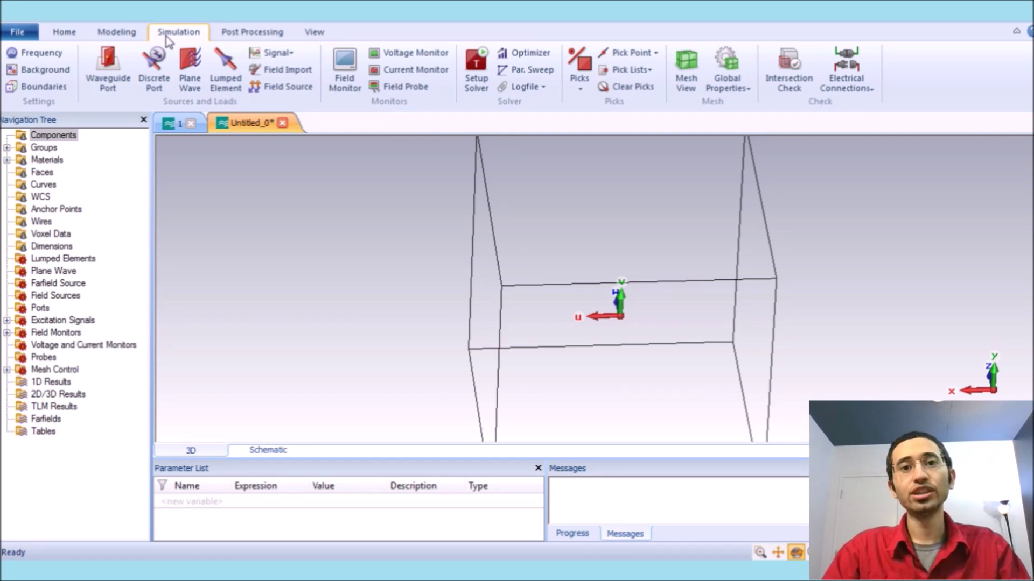
click(102, 35)
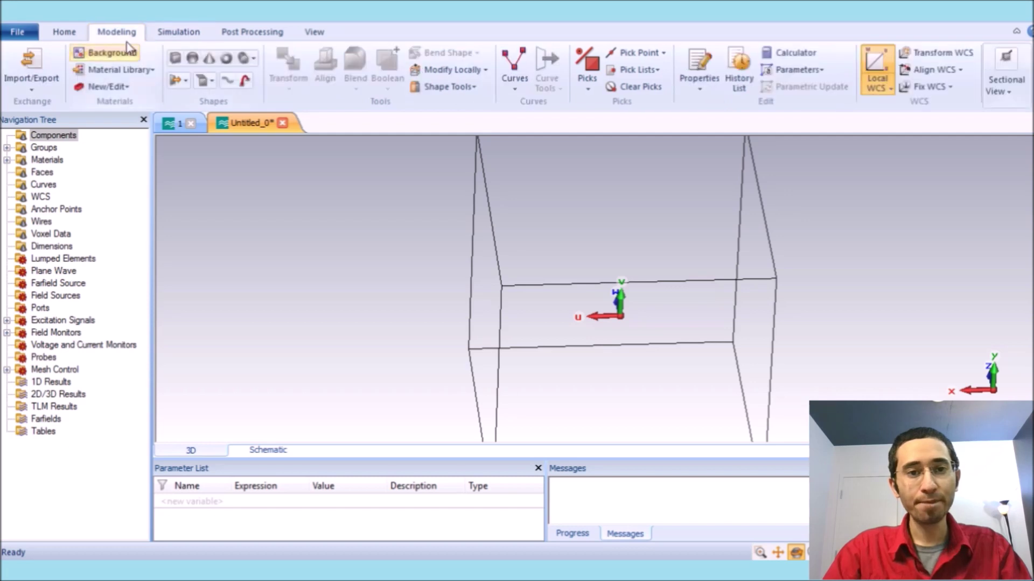
- Sketch a brick from the origin on the working plane to bring up its parameters
click(176, 58)
click(635, 280)
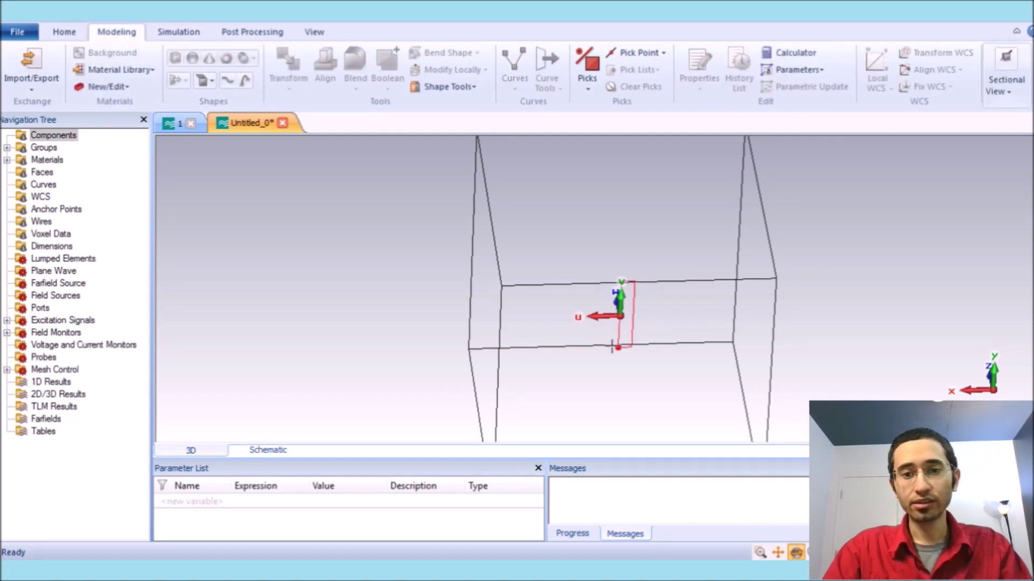
click(595, 342)
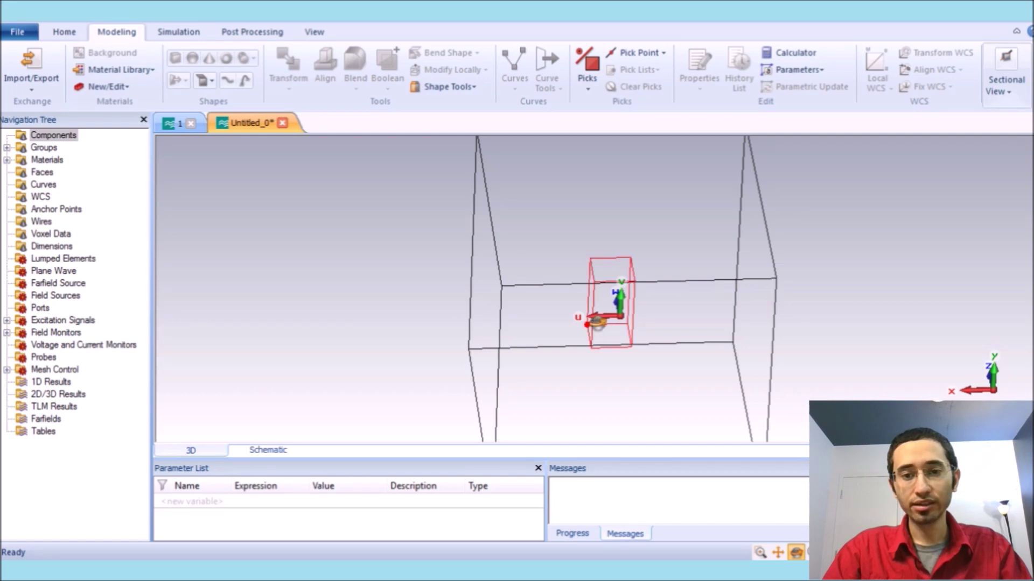
click(598, 325)
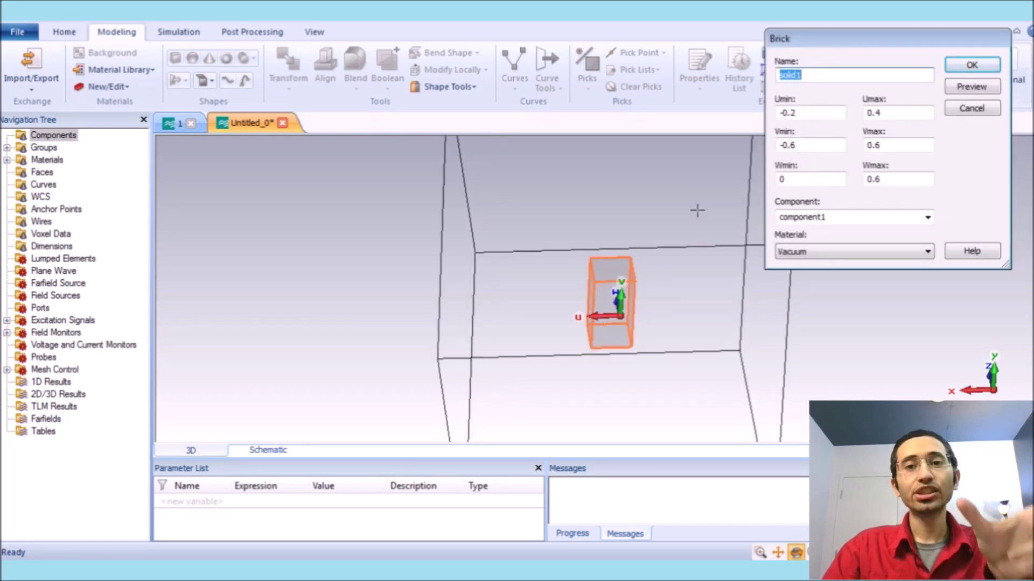
- Set brick solid1 to U -2.45/2 to 2.45/2, V 0 to 0.09, W 0 to 3.5
key(Tab)
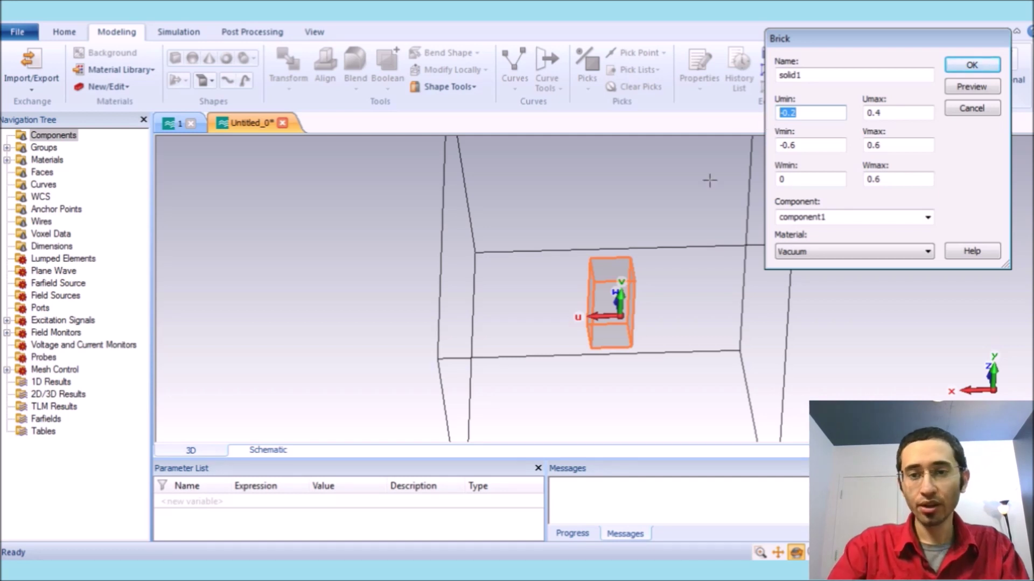
text(-)
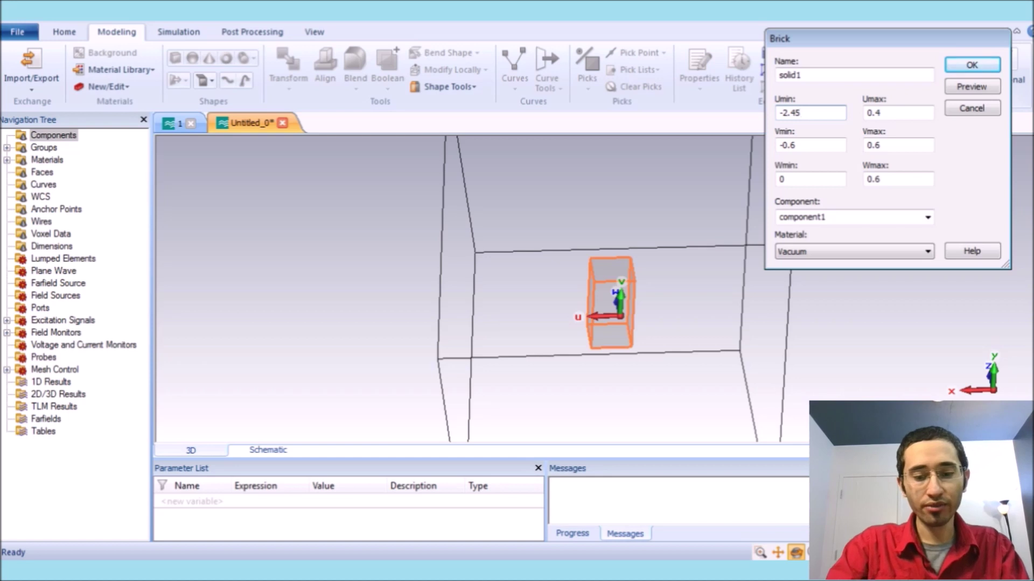
key(Tab)
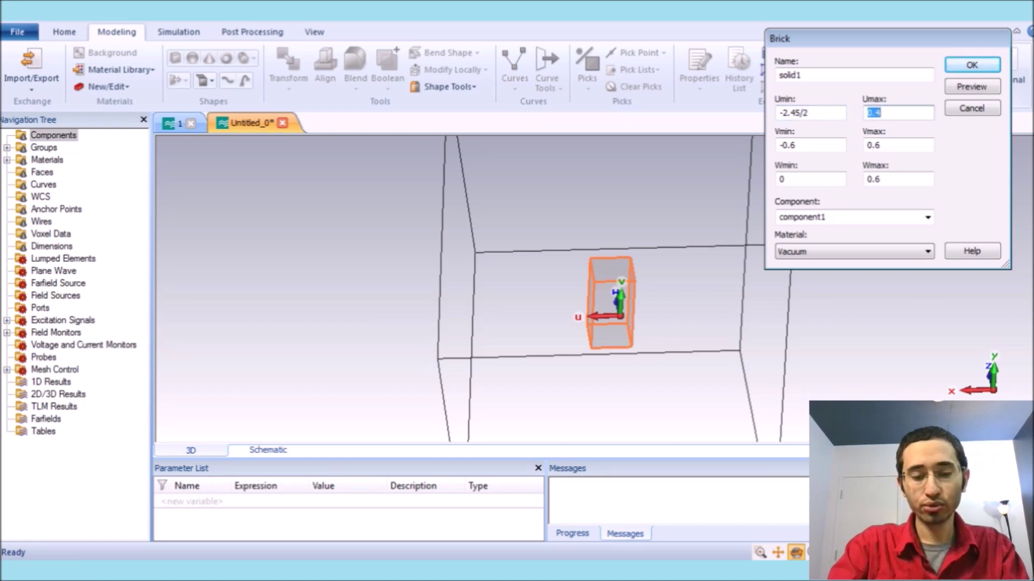
text(2)
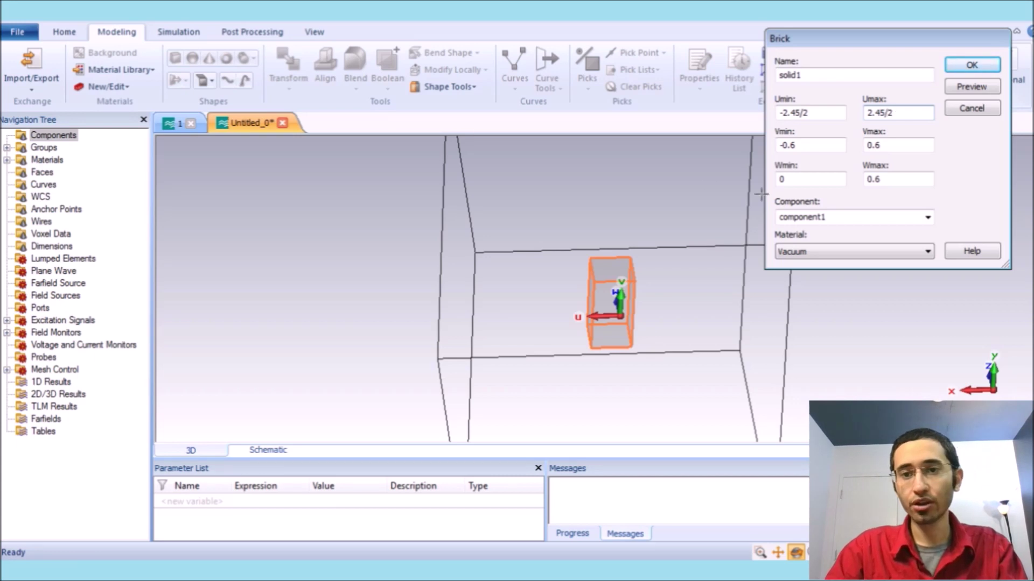
key(Tab)
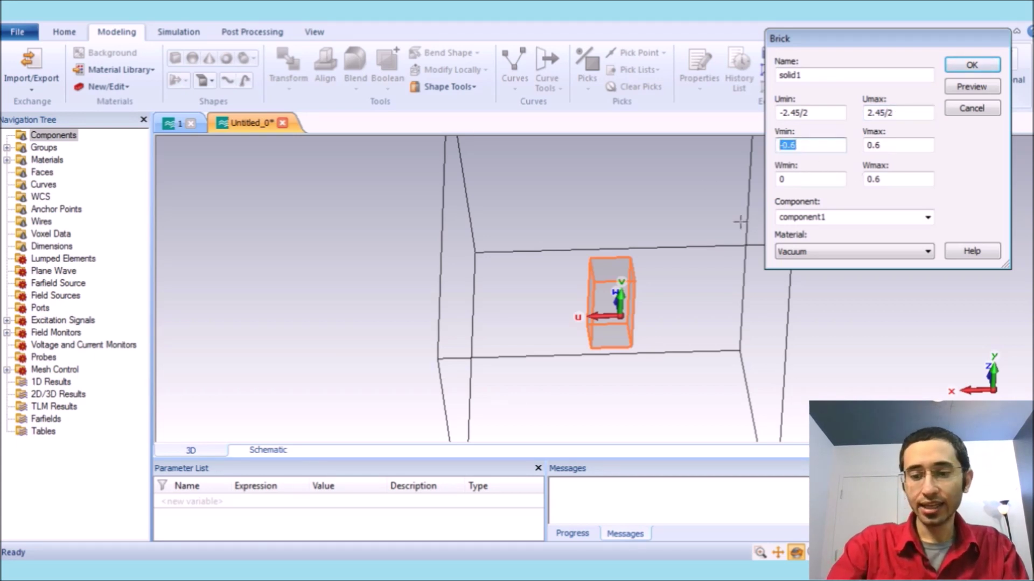
text(0)
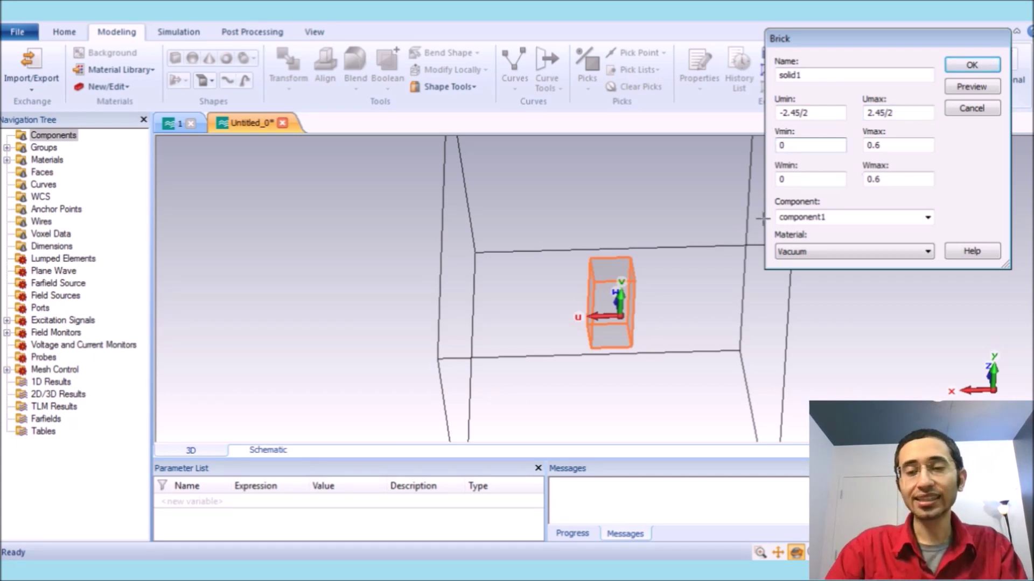
key(Tab)
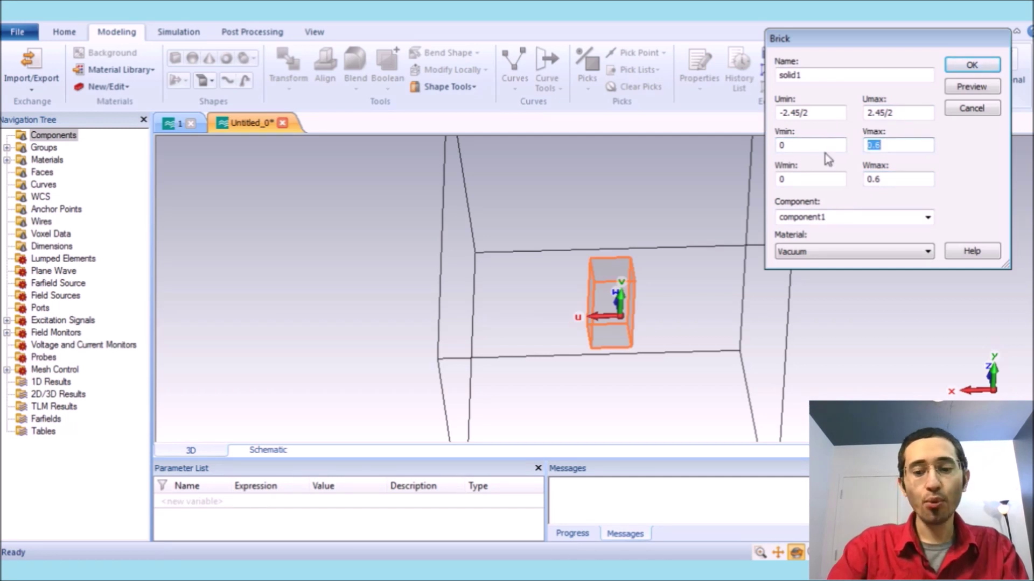
text(0.)
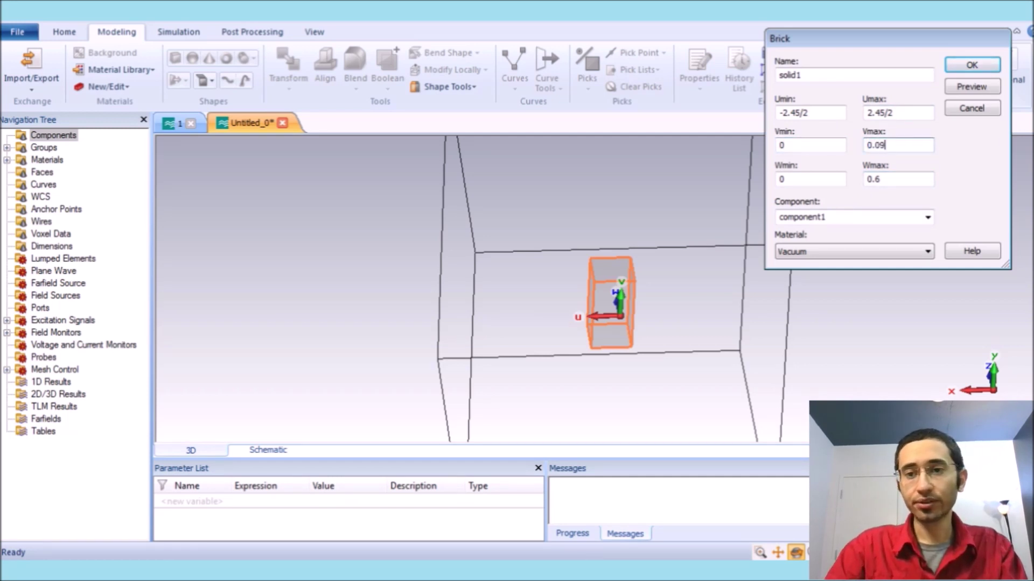
key(Tab)
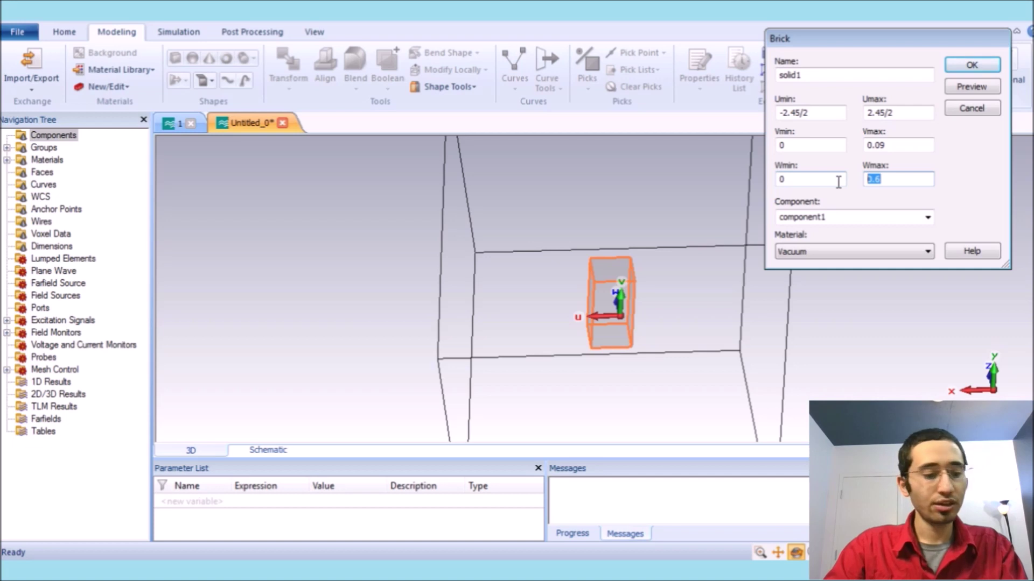
text(3.5)
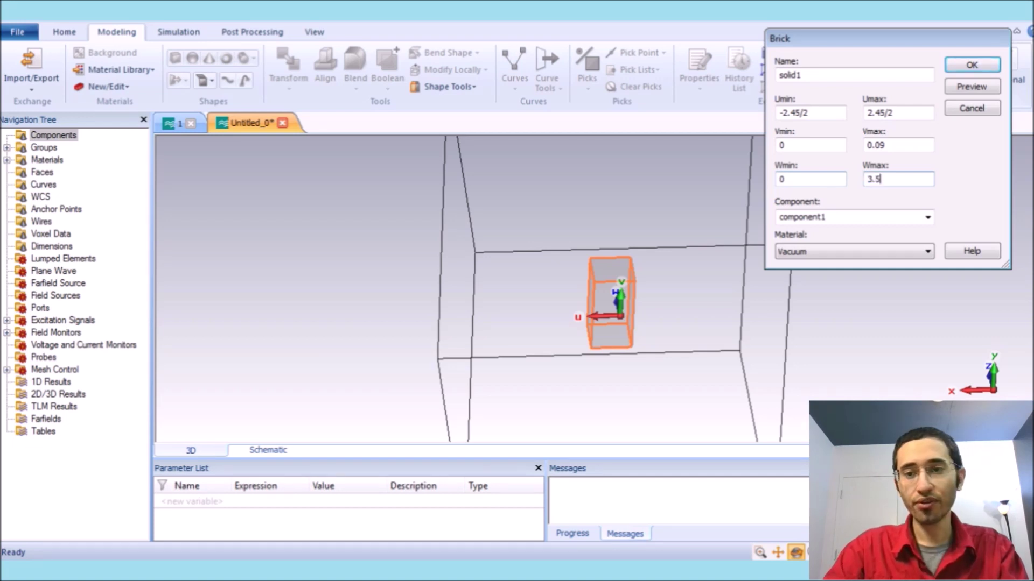
click(879, 253)
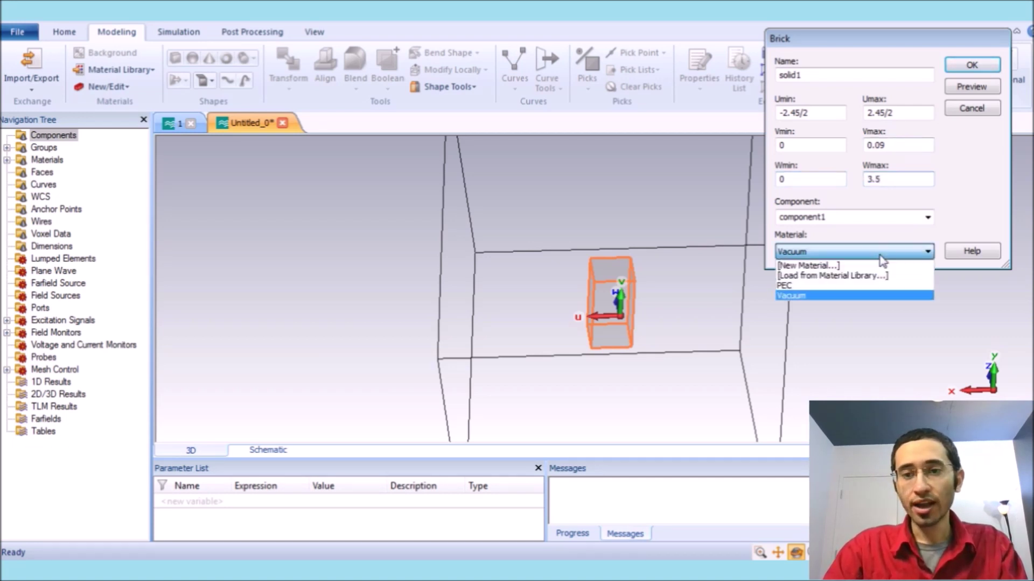
- Load Rogers RO4450B (lossy) from the material library and create solid1 as the substrate
click(880, 284)
click(808, 161)
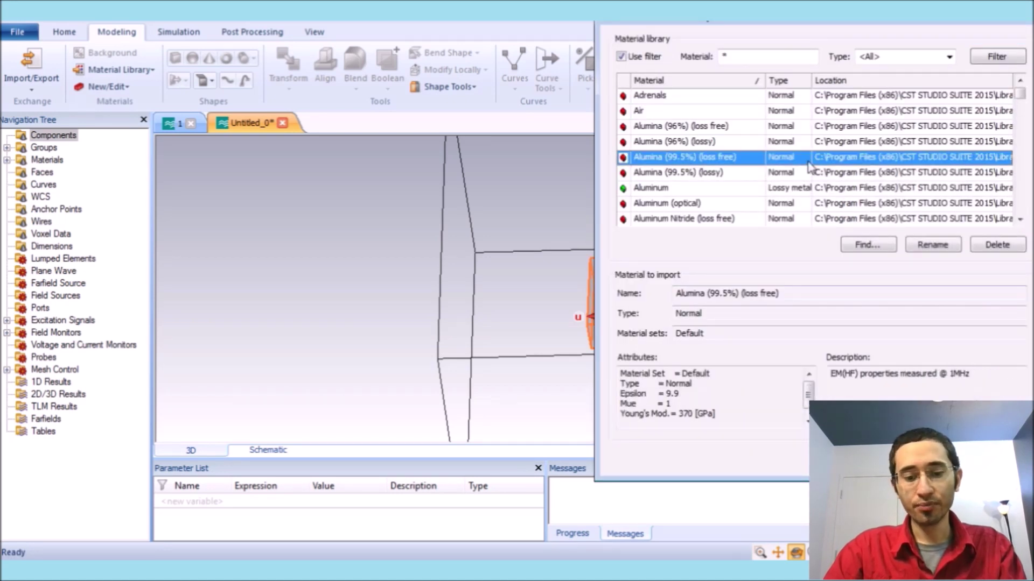
key(r)
scroll(805, 174, down, 2)
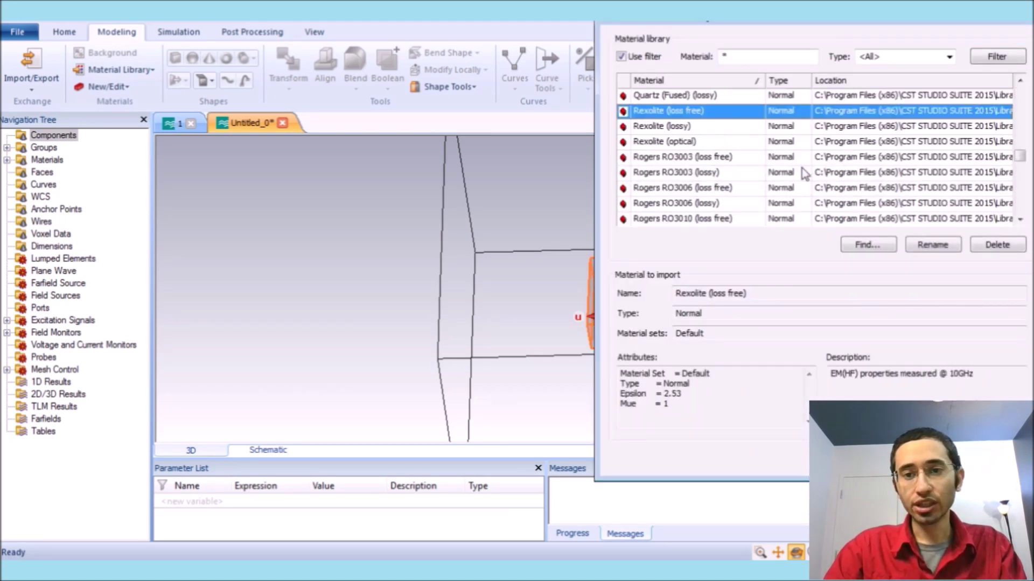
scroll(805, 173, down, 5)
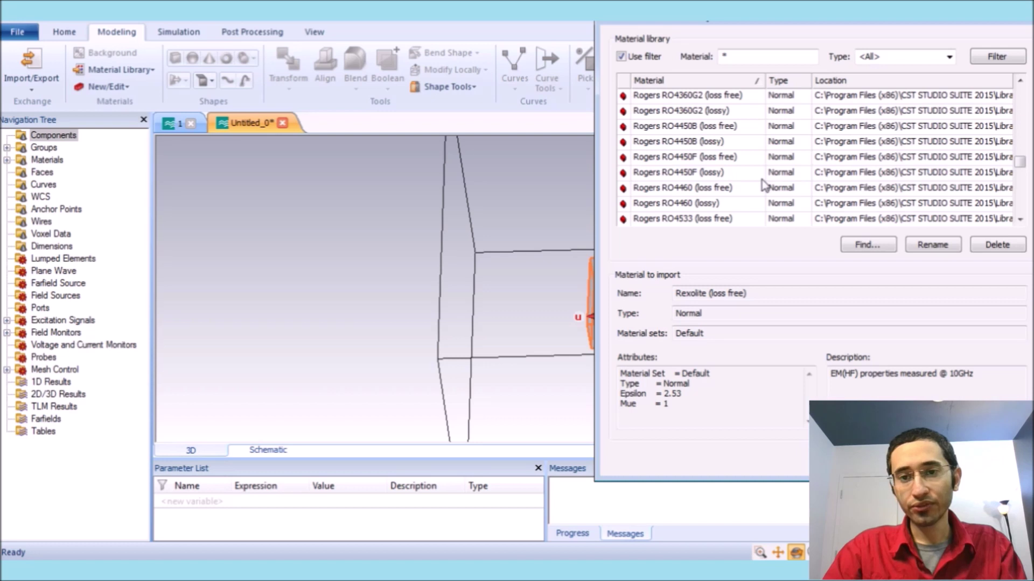
click(764, 177)
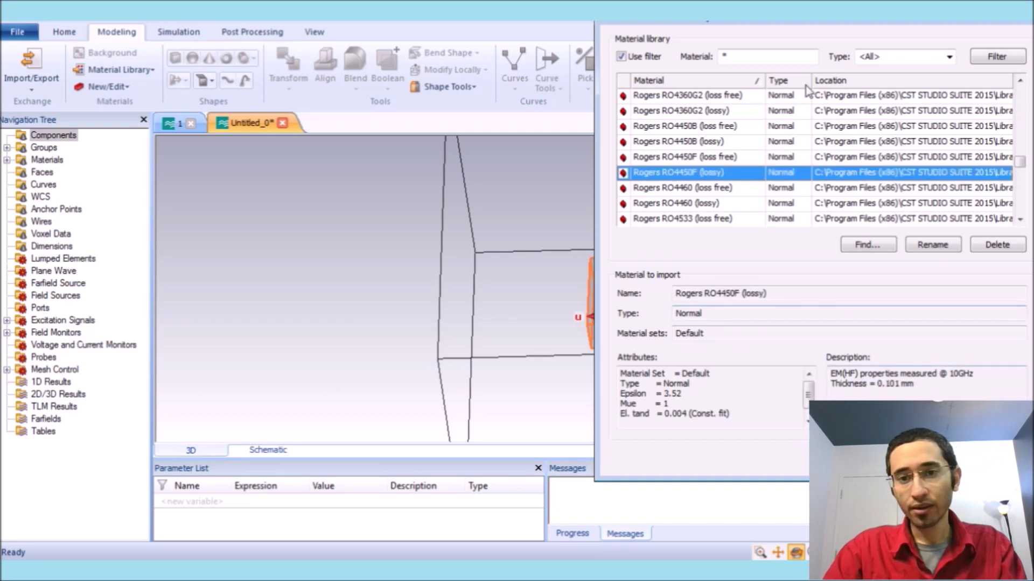
click(813, 143)
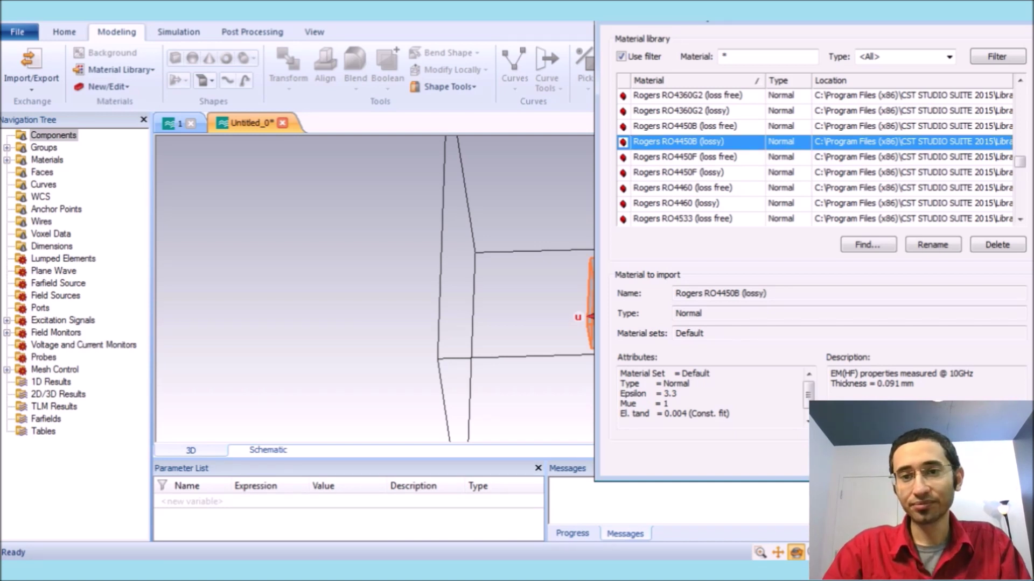
click(948, 468)
click(967, 88)
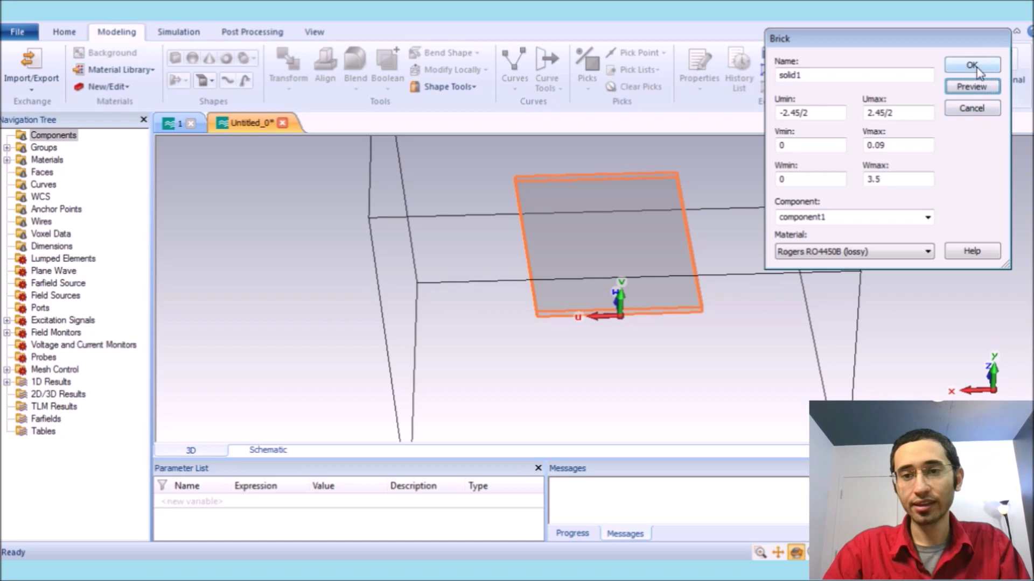
click(972, 65)
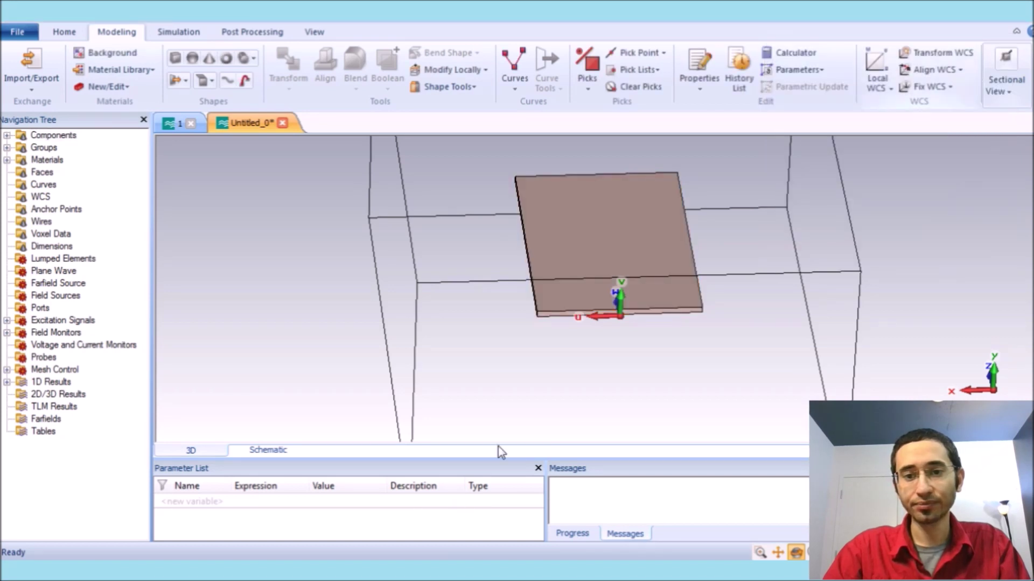
drag(619, 226, 656, 215)
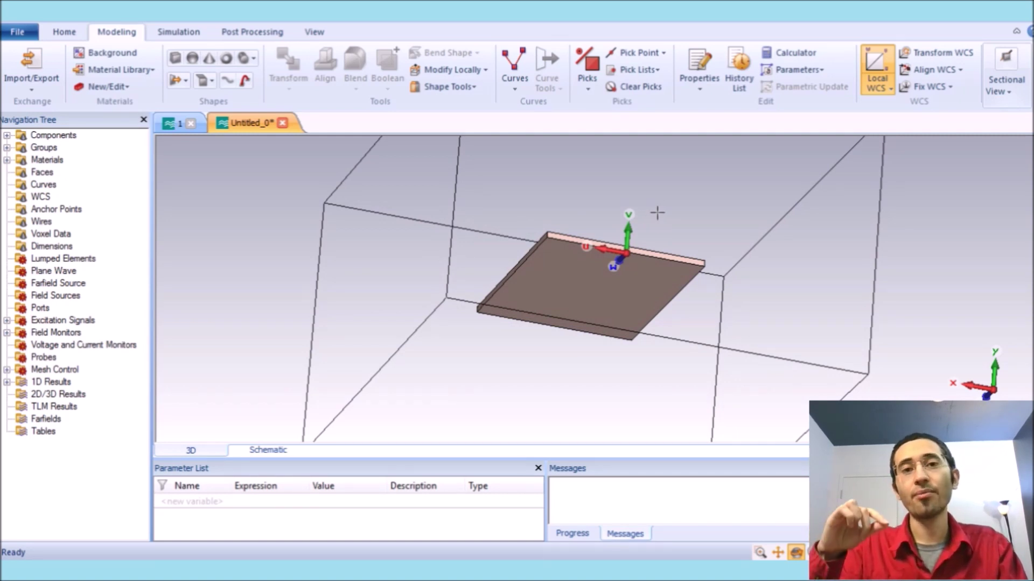
- Pick the substrate's 2.45-long back top edge as the reference for a new brick
scroll(629, 249, up, 2)
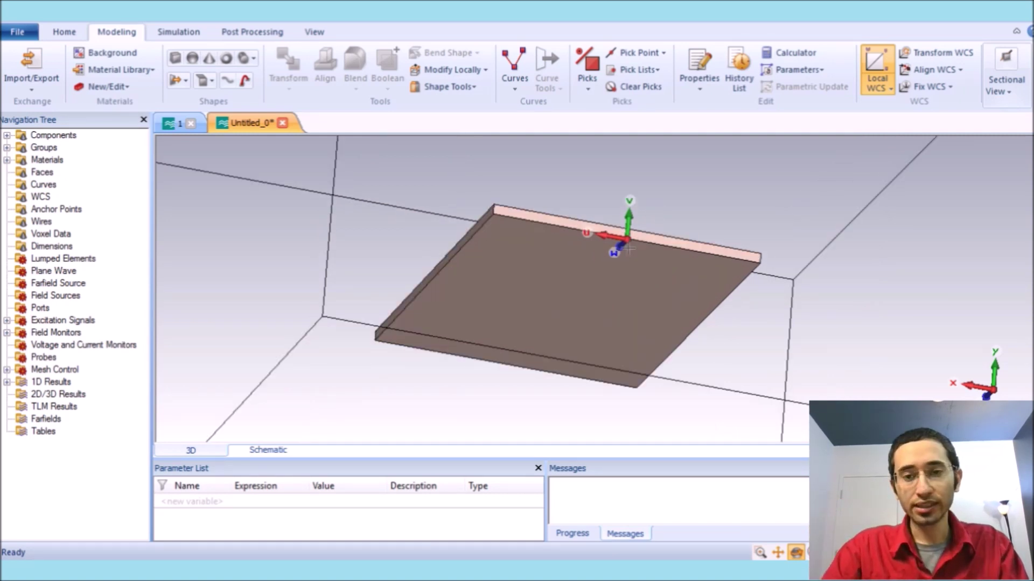
key(e)
click(656, 243)
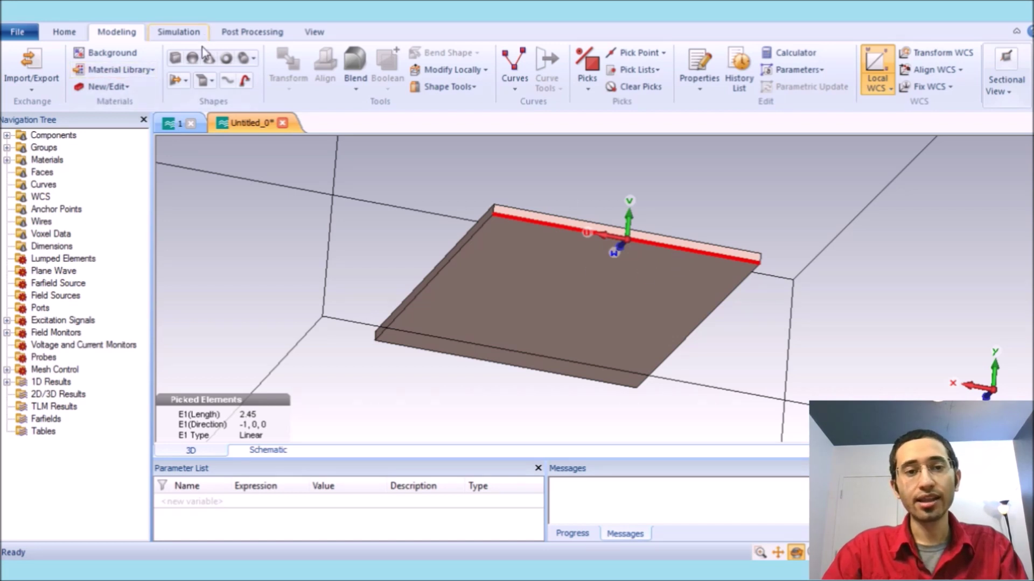
click(176, 59)
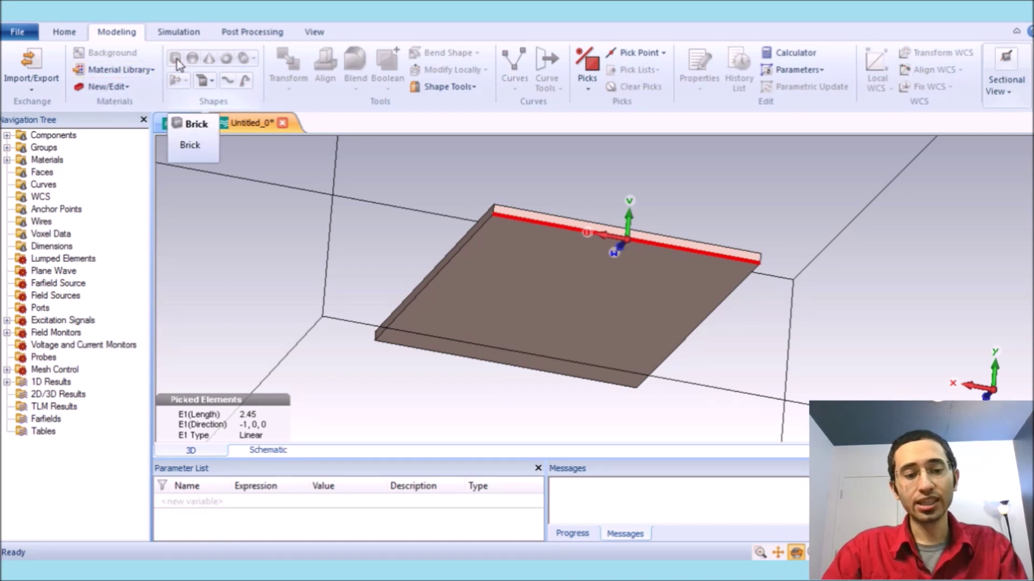
- Give solid2 Wmax 1.6 and Vmin -t, defining new parameter t = 0.017
key(Escape)
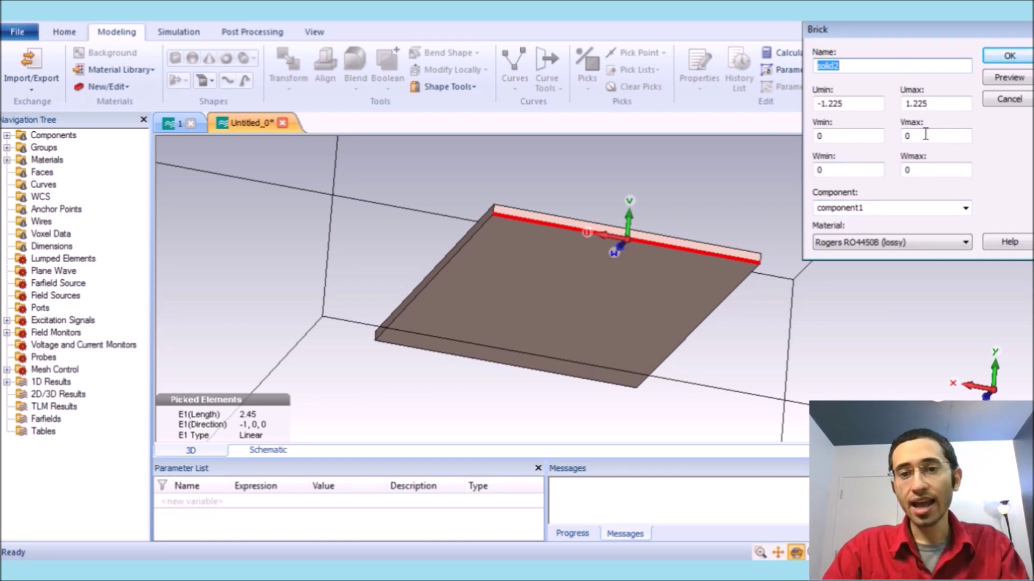
double_click(927, 169)
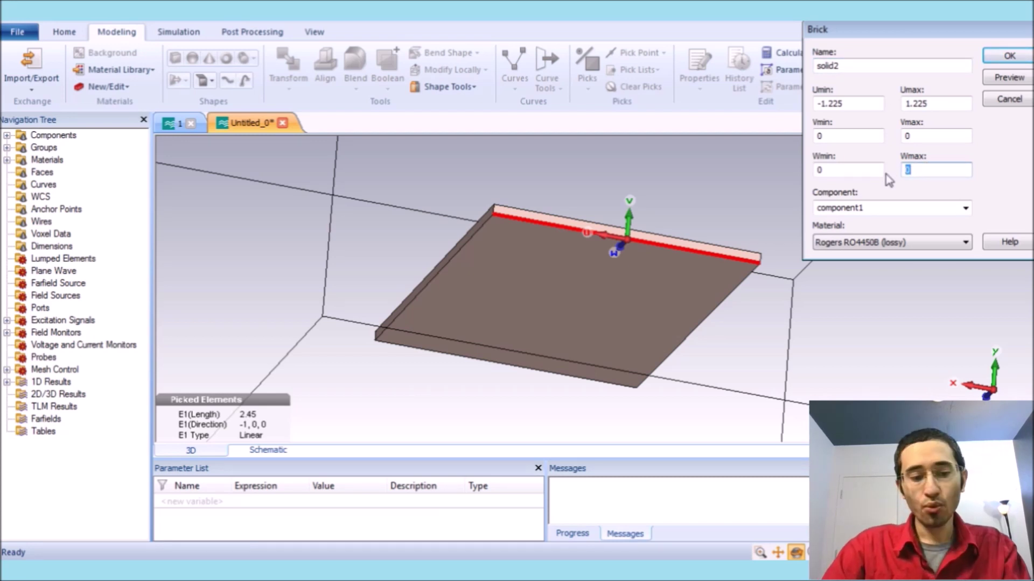
text(1.6)
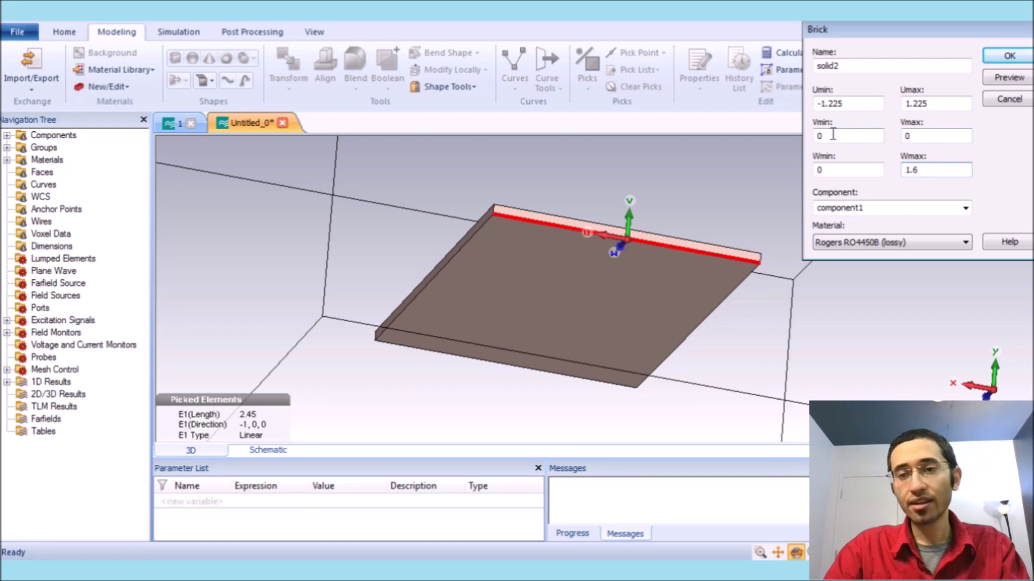
double_click(819, 136)
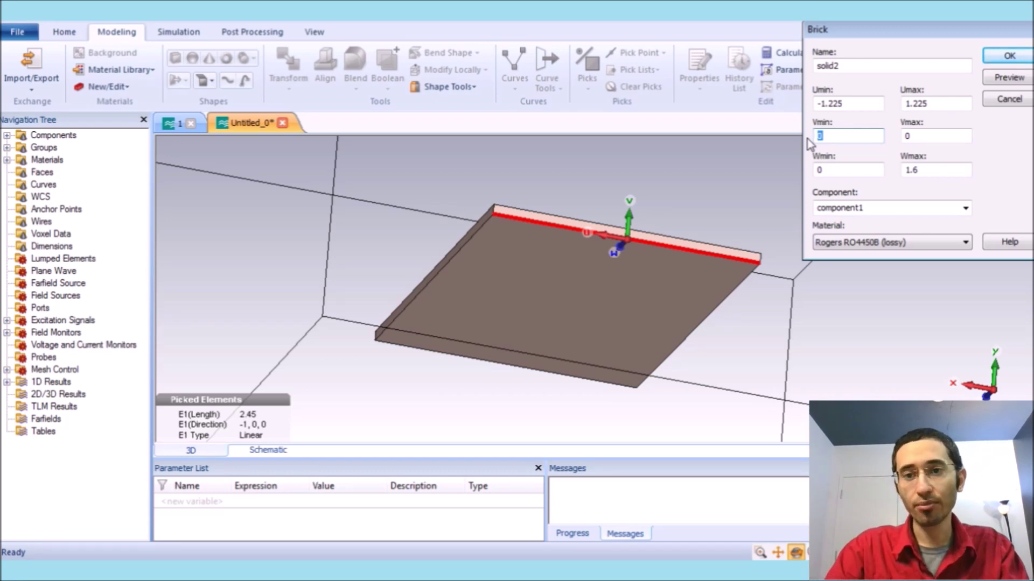
text(-t)
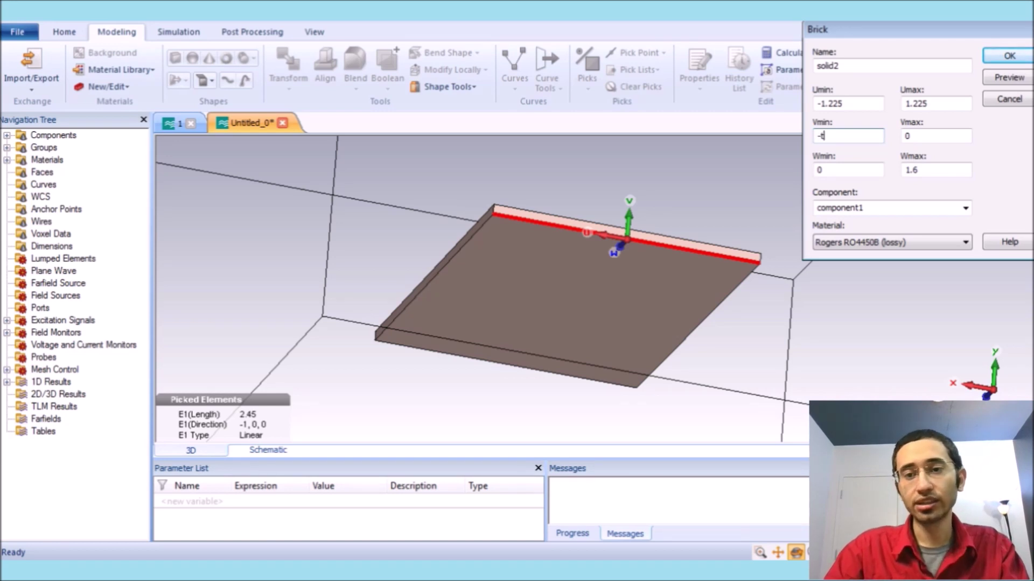
click(996, 78)
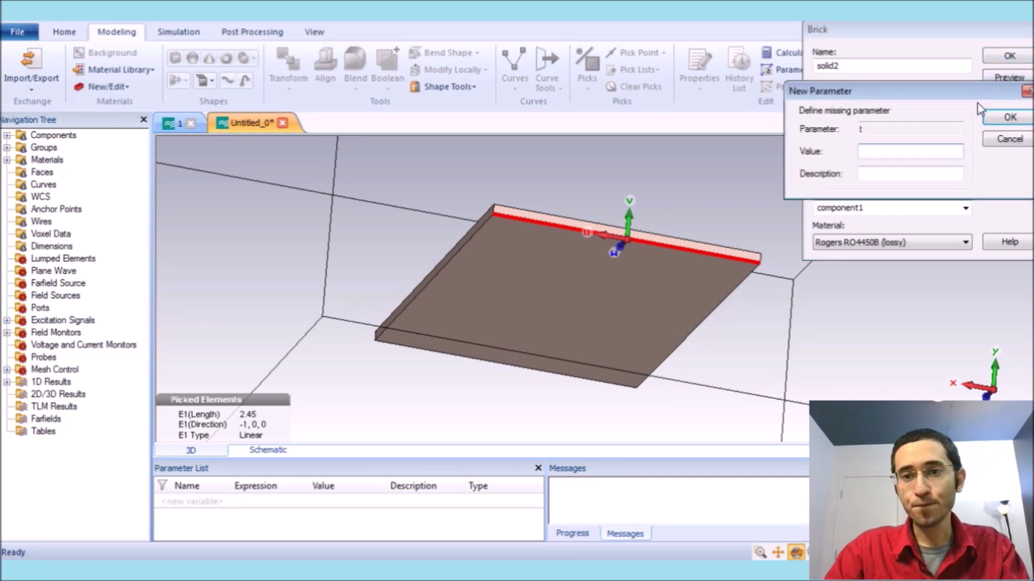
text(0.017)
click(1021, 120)
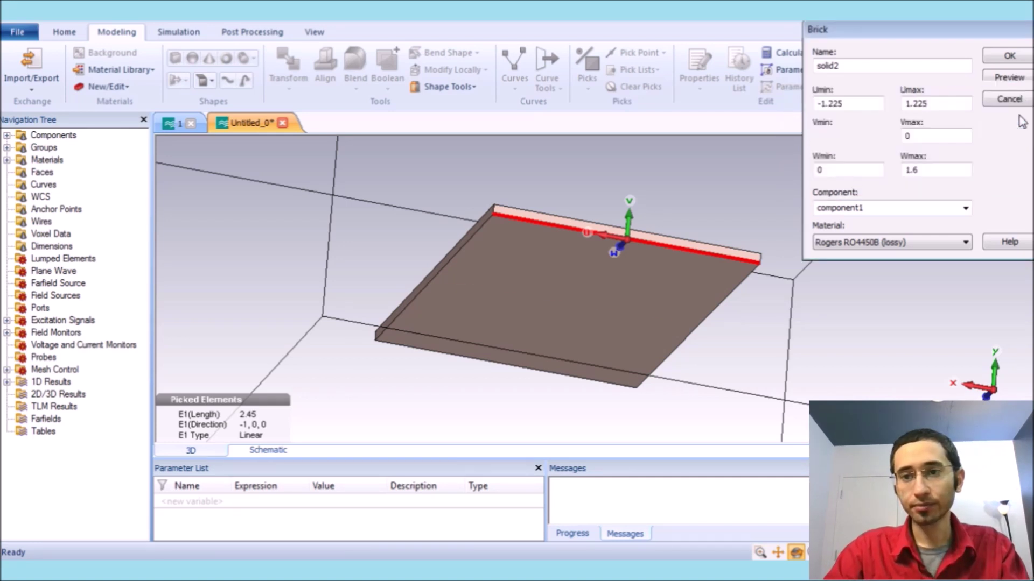
click(1009, 77)
drag(711, 301, 689, 353)
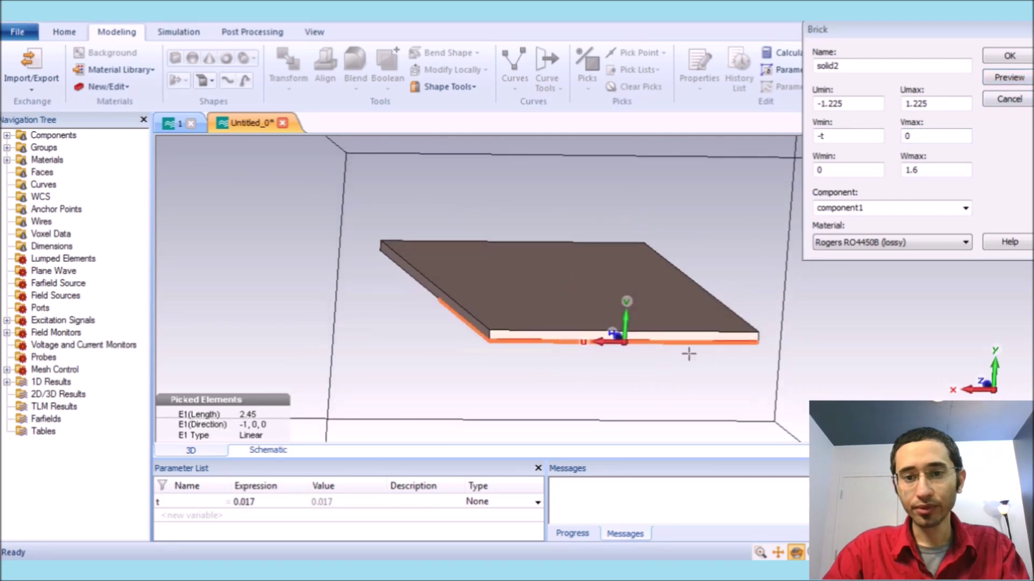
- Assign Copper (annealed) from the material library to solid2 and create the ground layer
click(884, 242)
click(893, 266)
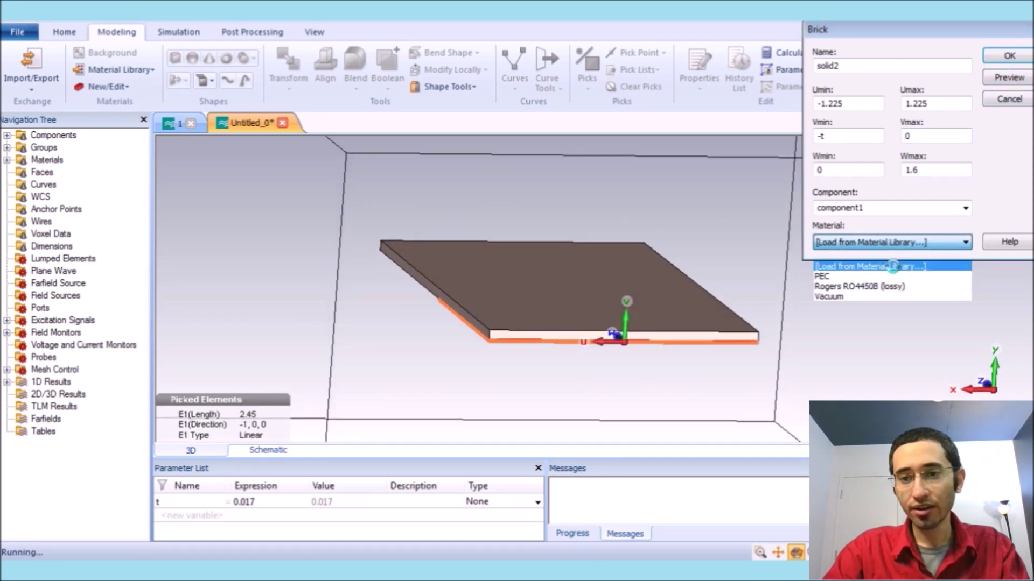
click(746, 158)
key(c)
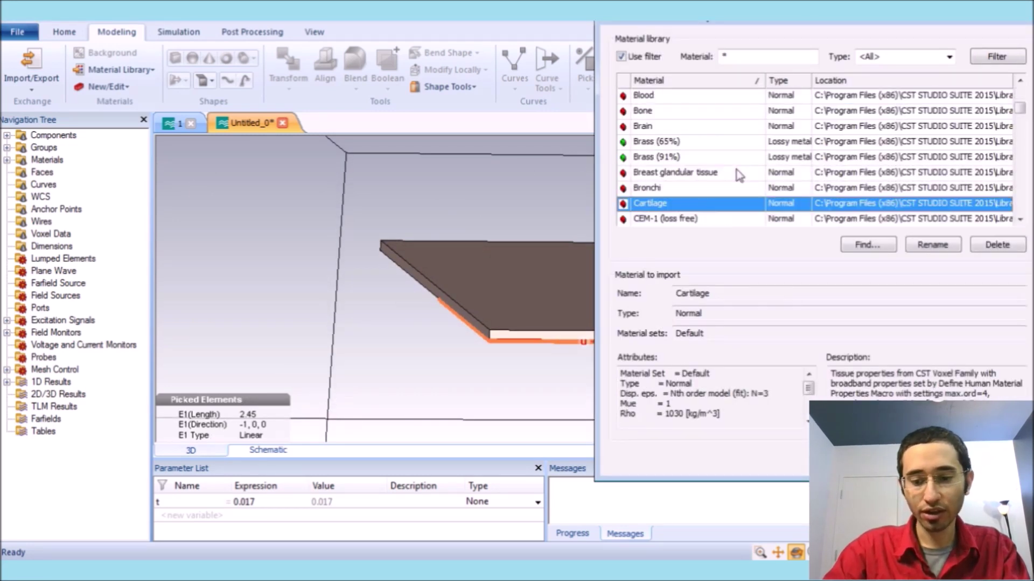
key(Down)
key(Down)
key(Down)
key(Down)
key(Down)
key(Down)
key(Down)
key(Down)
key(Down)
key(Down)
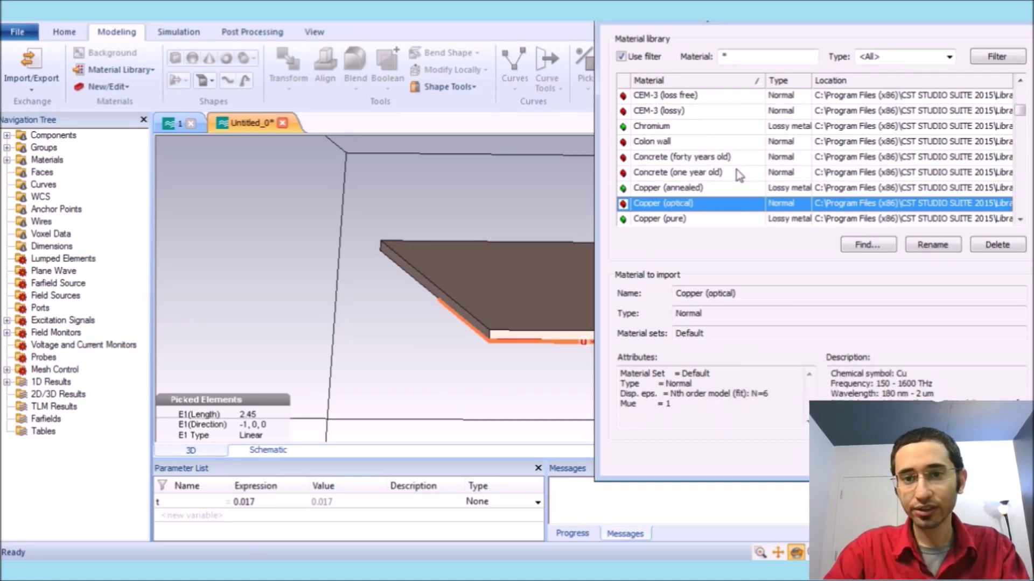
click(737, 189)
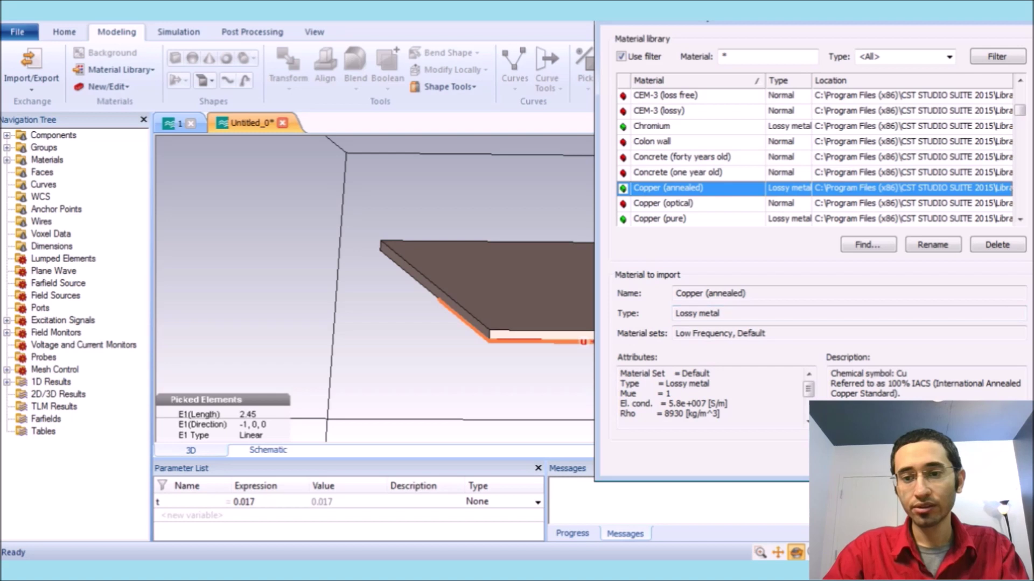
key(Return)
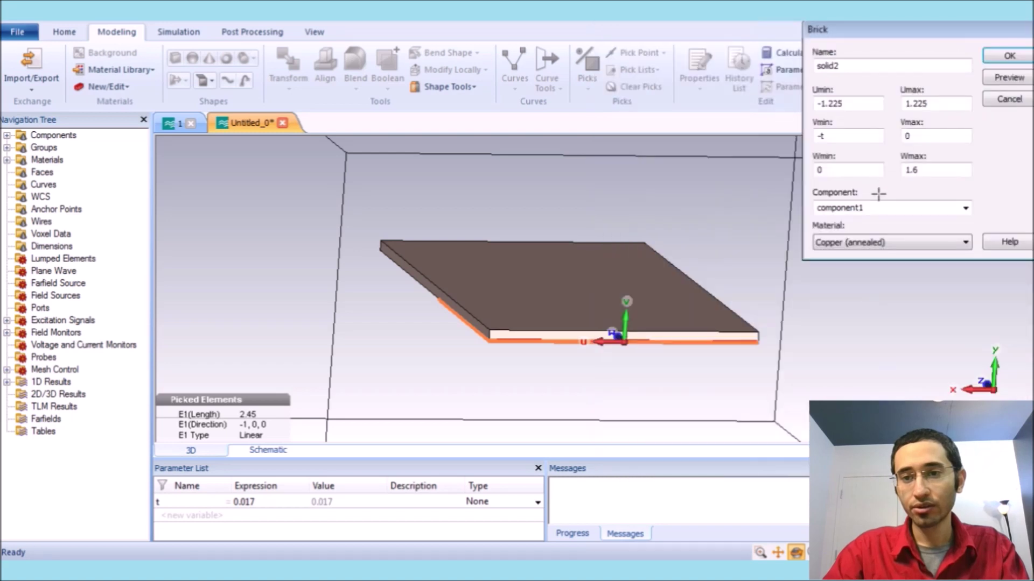
click(1007, 55)
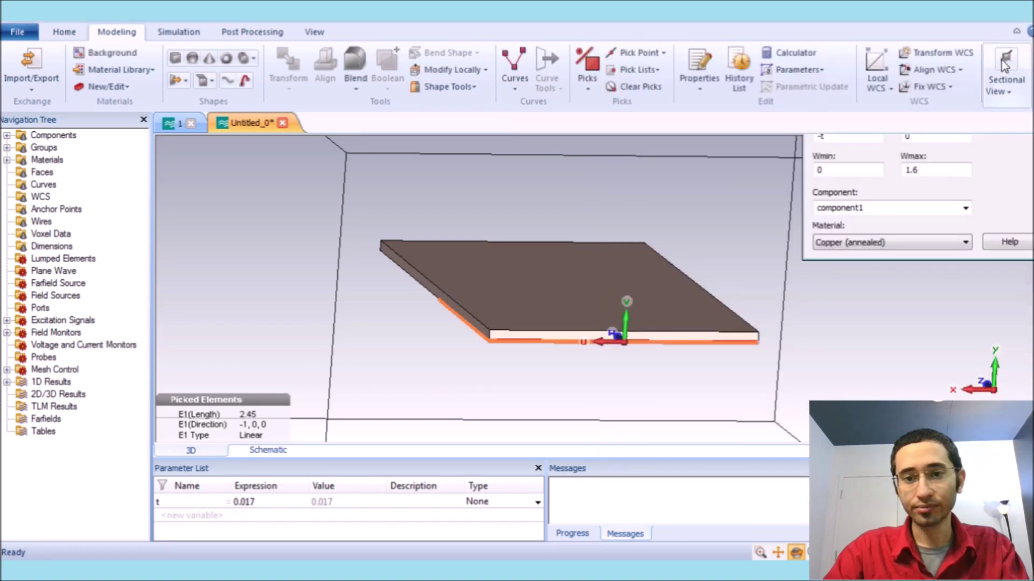
- Pick the substrate's 2.45-long front top edge as the reference for the next brick
drag(595, 387, 654, 214)
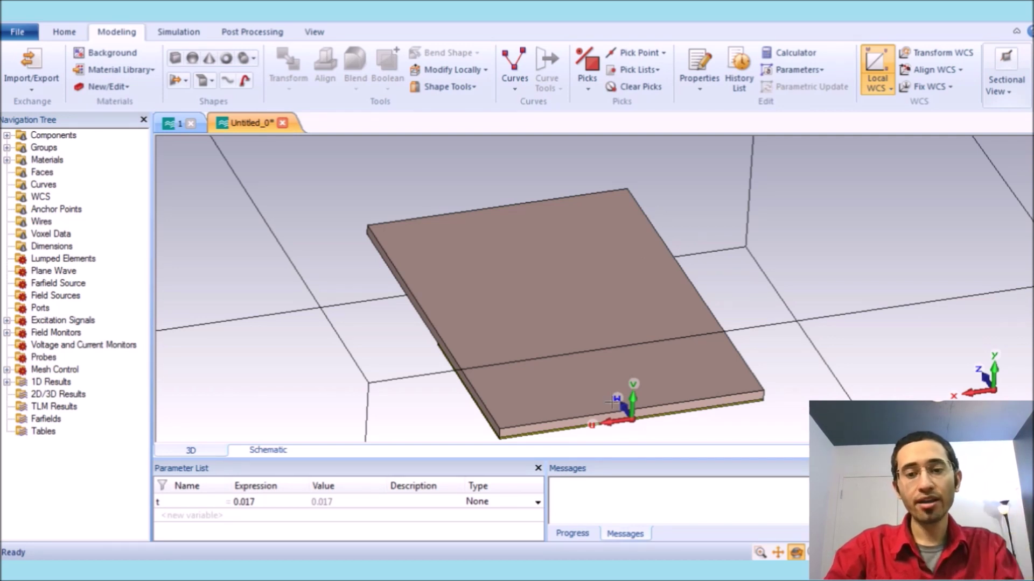
drag(582, 408, 599, 375)
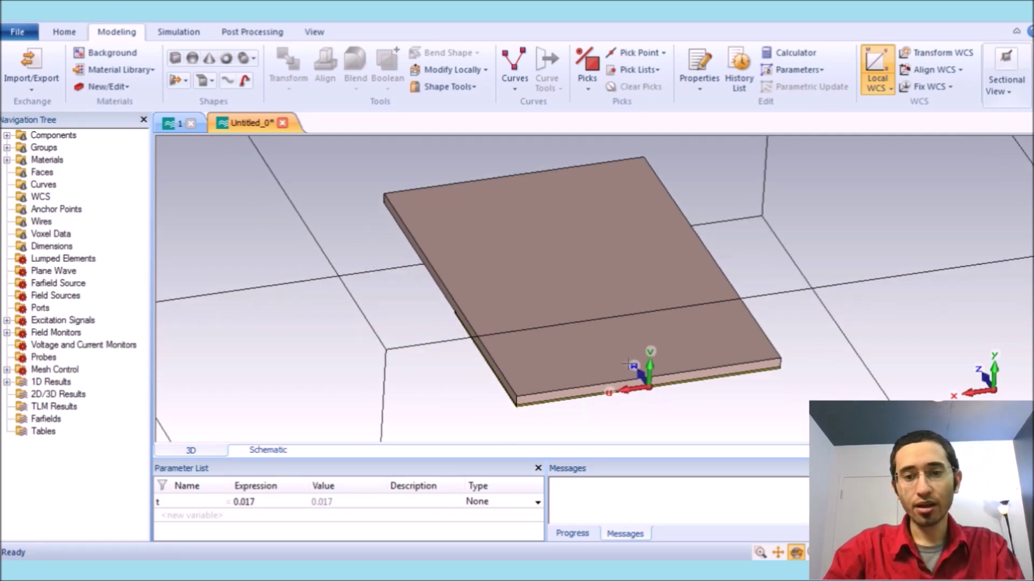
double_click(625, 379)
click(625, 384)
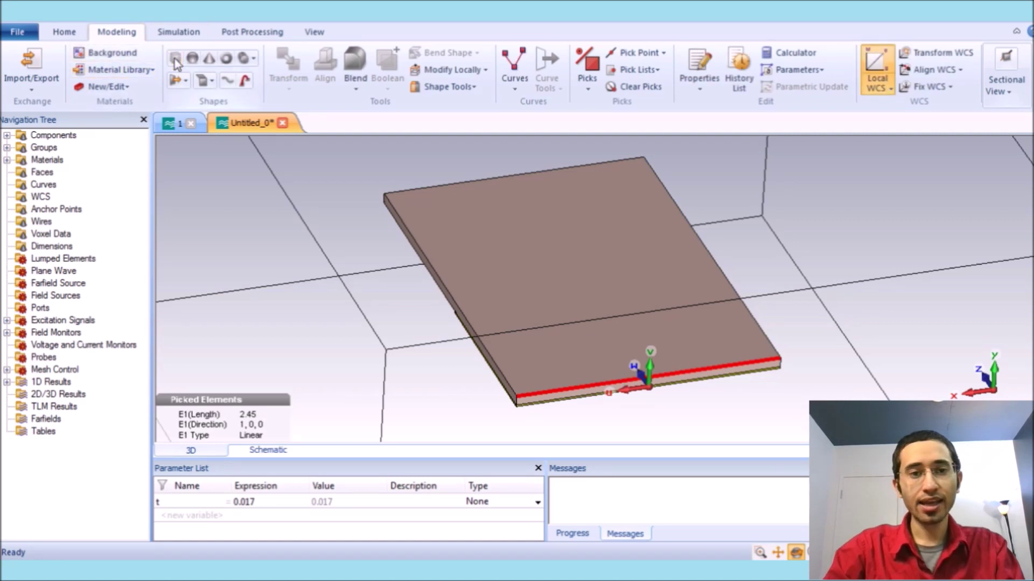
click(175, 59)
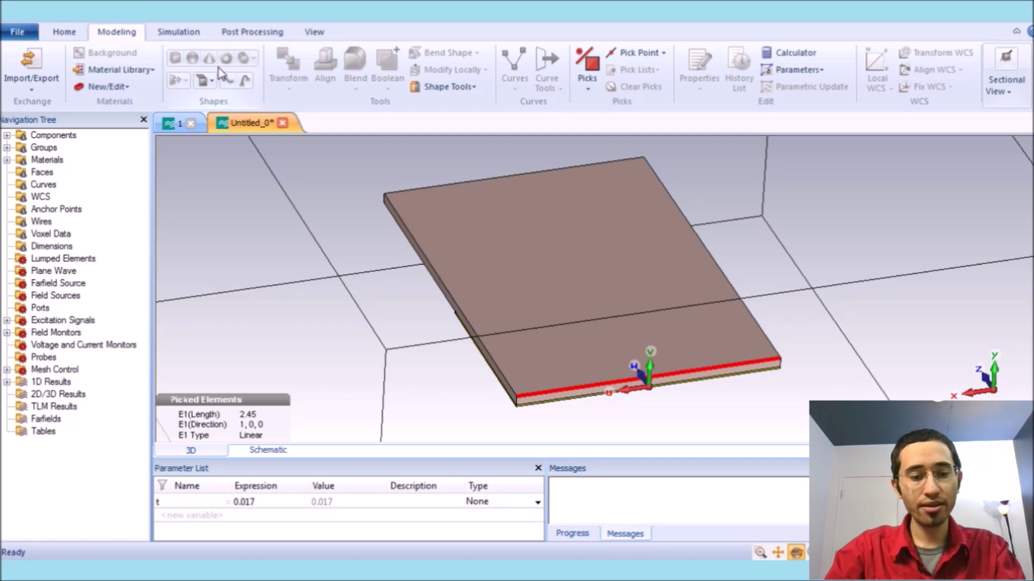
- Create copper feed strip solid3: U ±0.18/2, V 0.09 to 0.09+t, W 0 to 3.315
key(Escape)
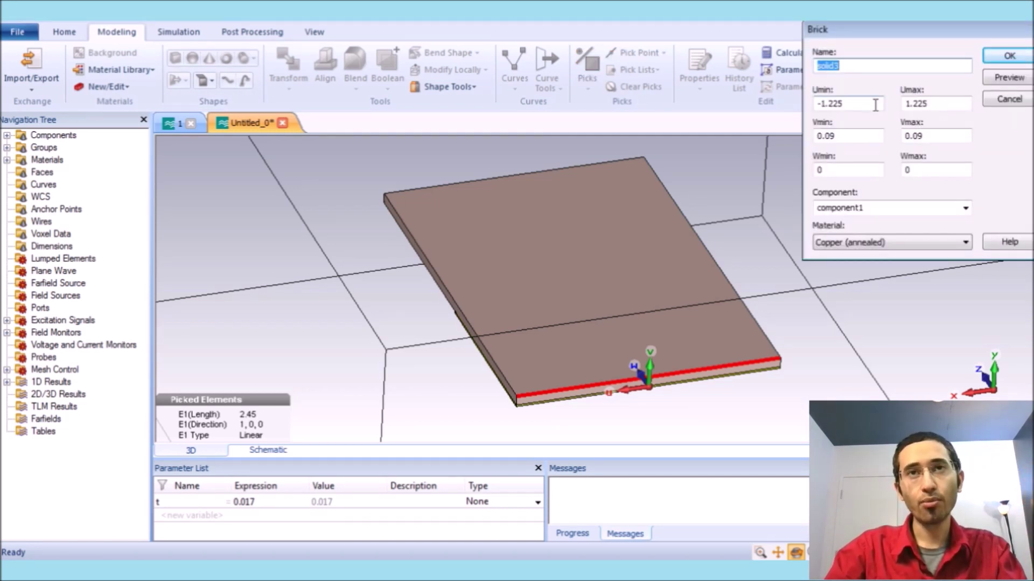
drag(875, 105, 778, 107)
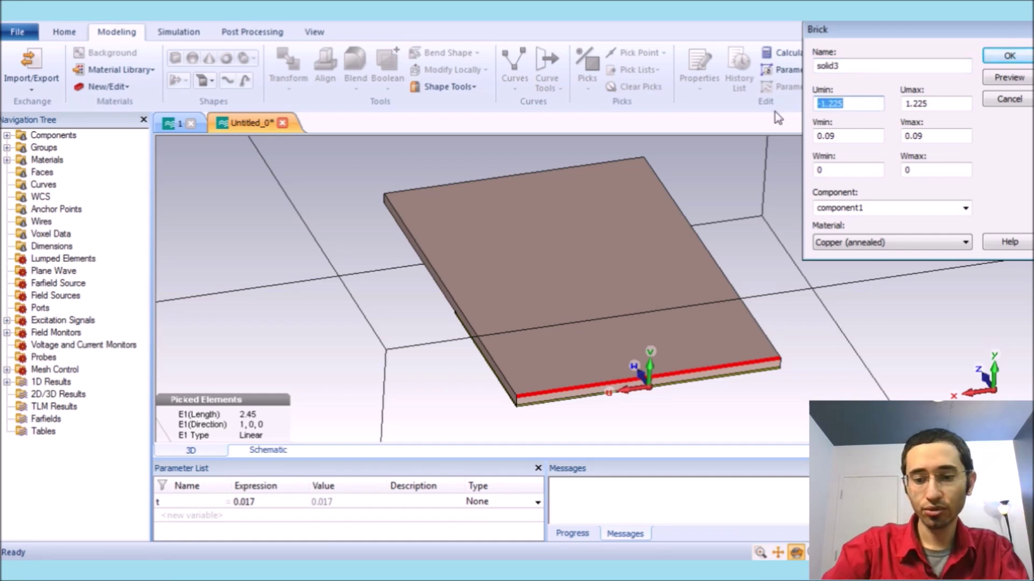
text(-0. )
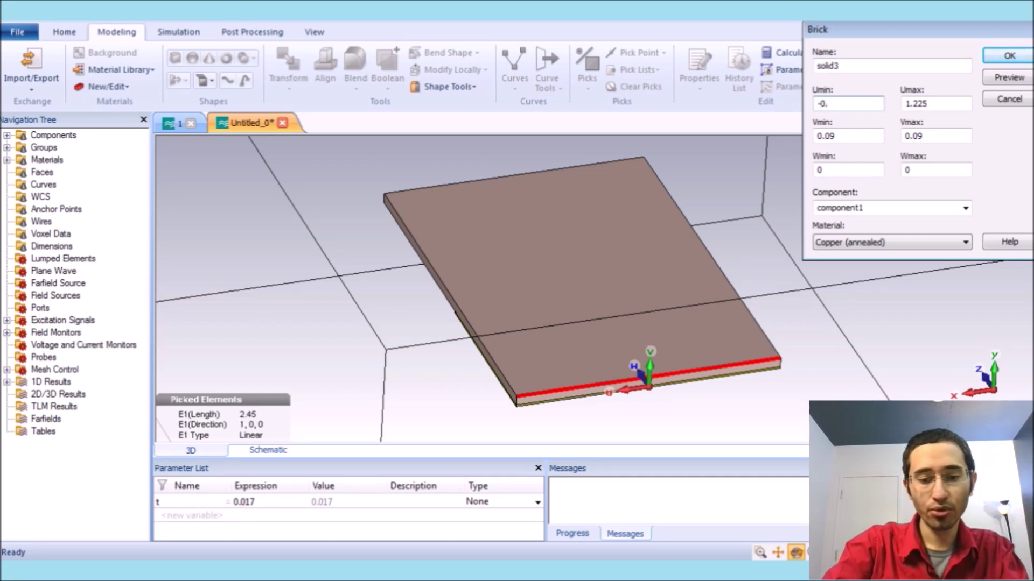
text(18/2)
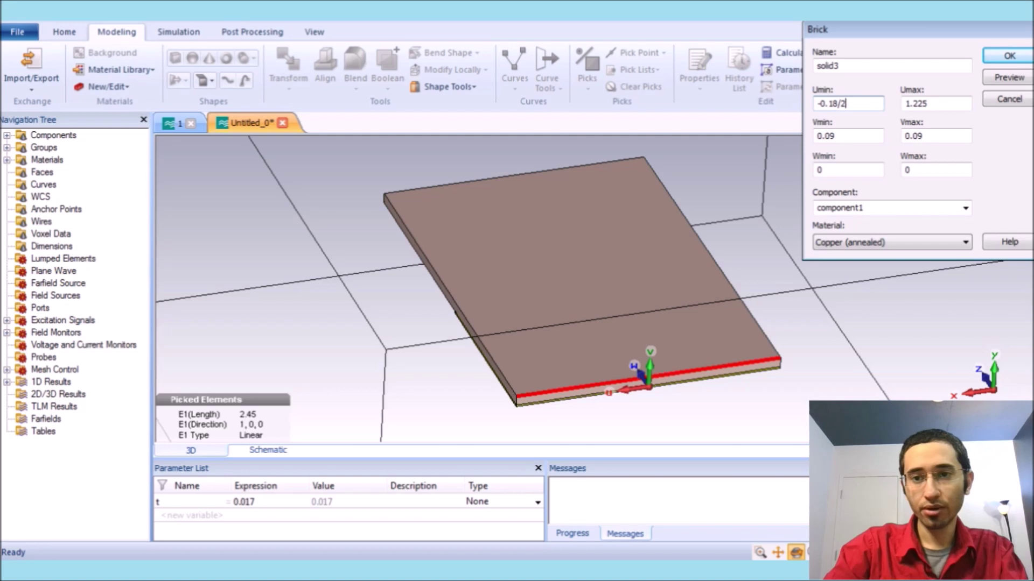
key(Tab)
text(0.18/2)
click(1009, 77)
click(934, 141)
text(+)
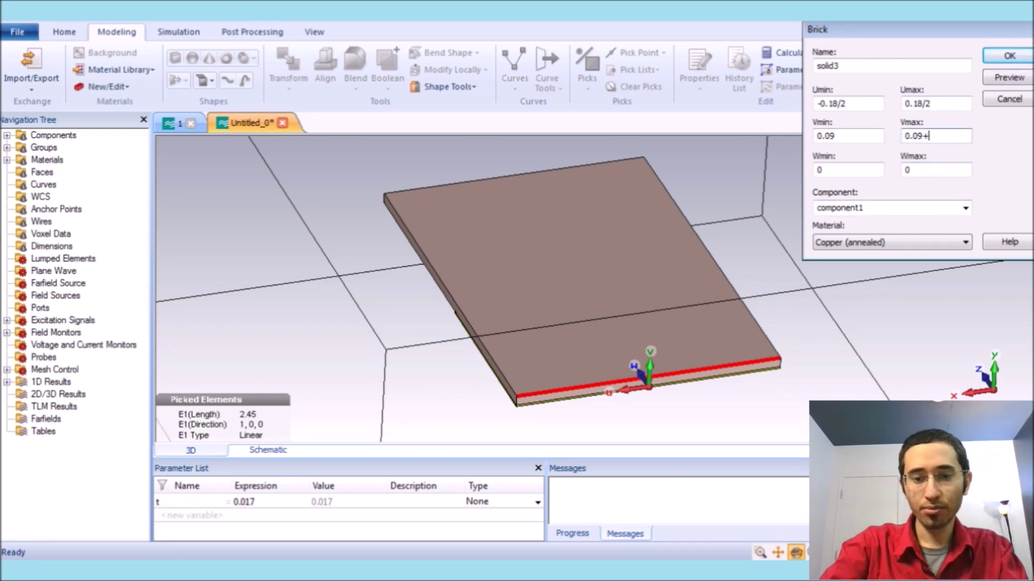
text(t)
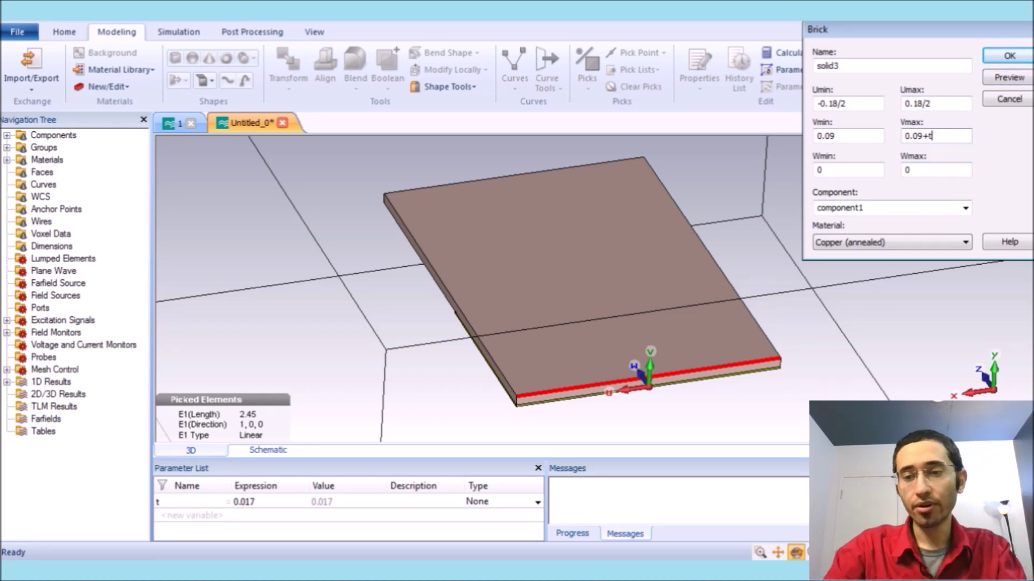
double_click(942, 172)
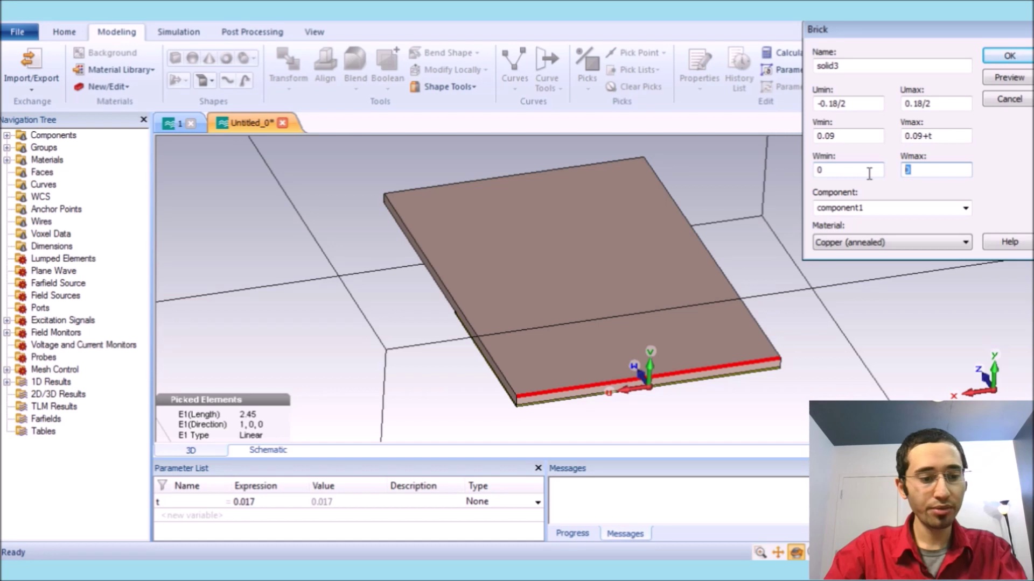
text(3.315)
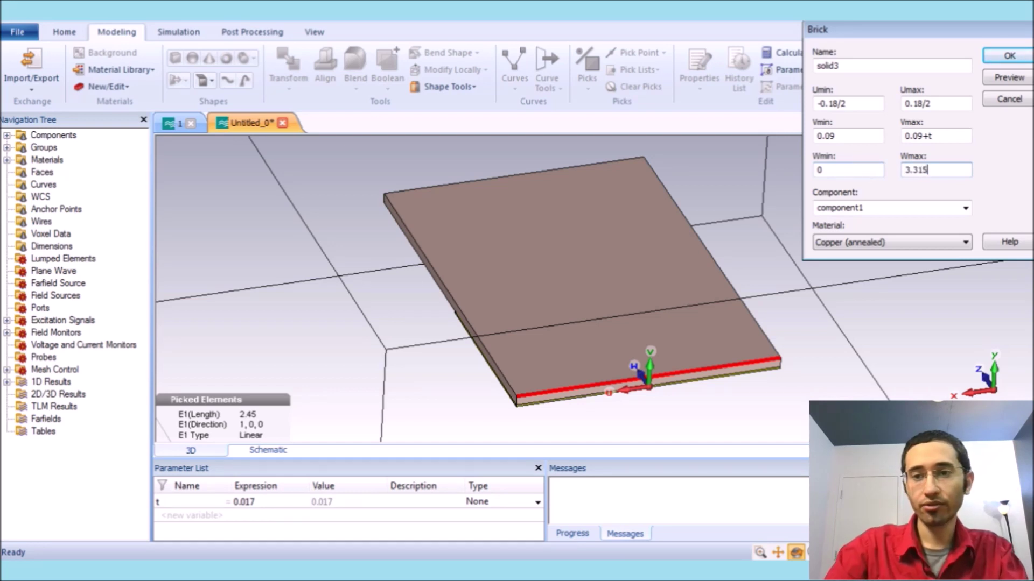
click(1016, 79)
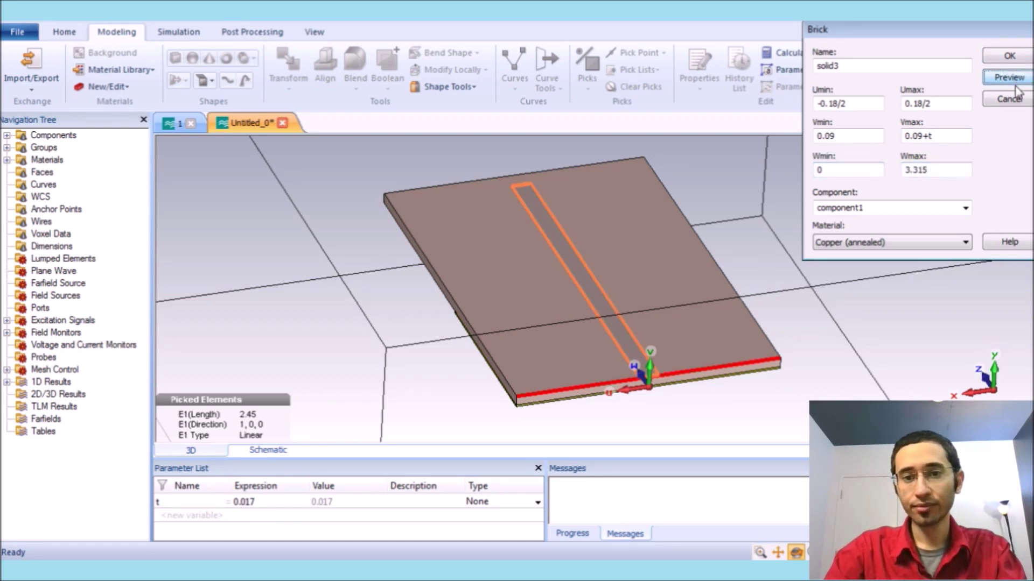
click(1003, 58)
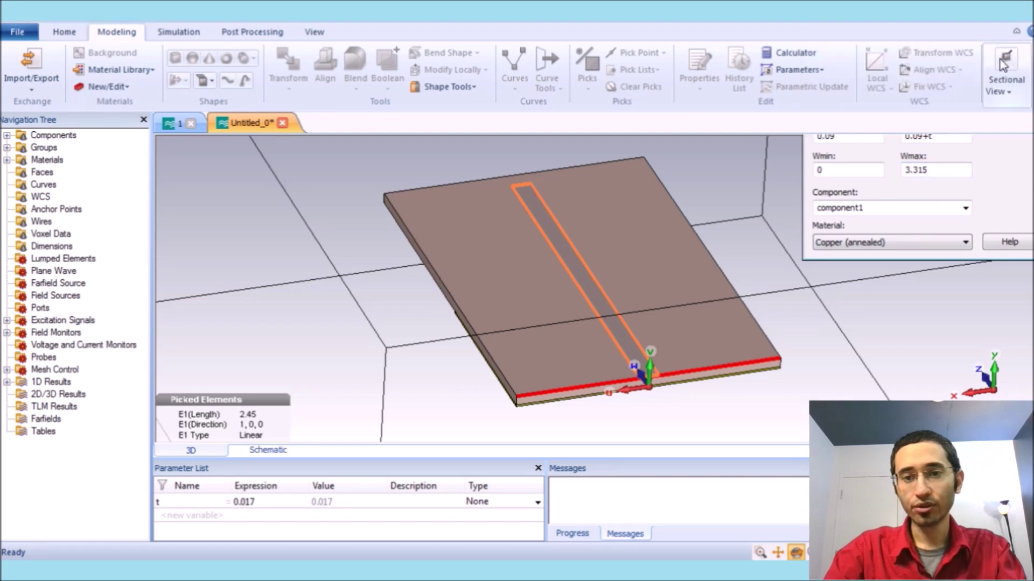
- Draw a cylinder on the substrate, oriented along V, with outer radius 0.3
scroll(560, 312, up, 3)
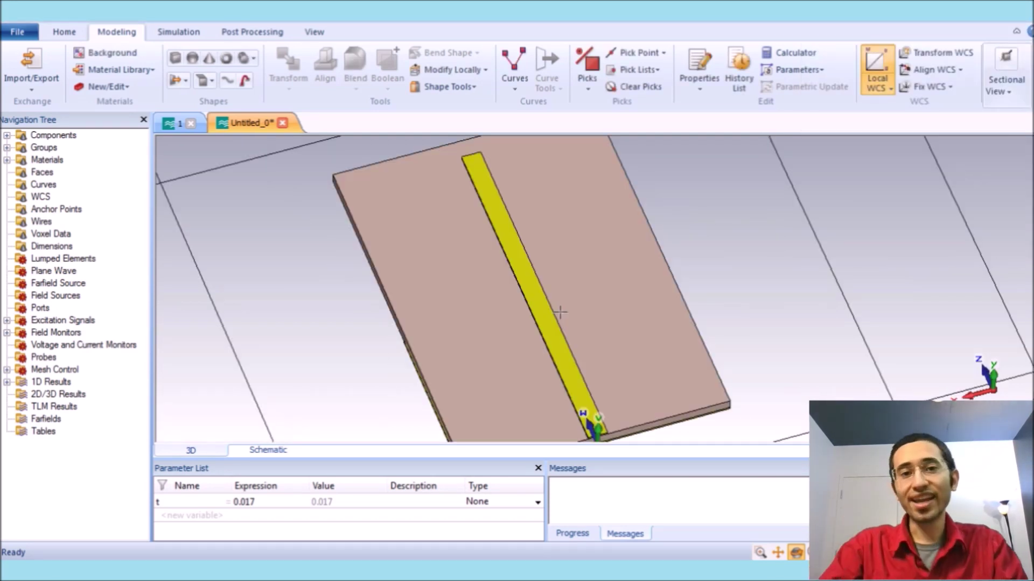
click(243, 59)
click(586, 174)
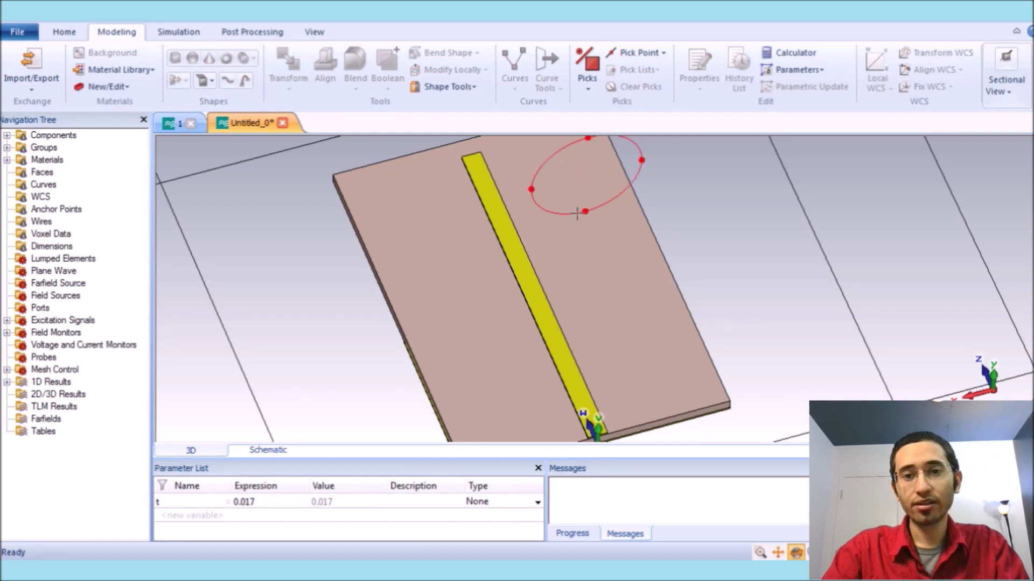
click(577, 216)
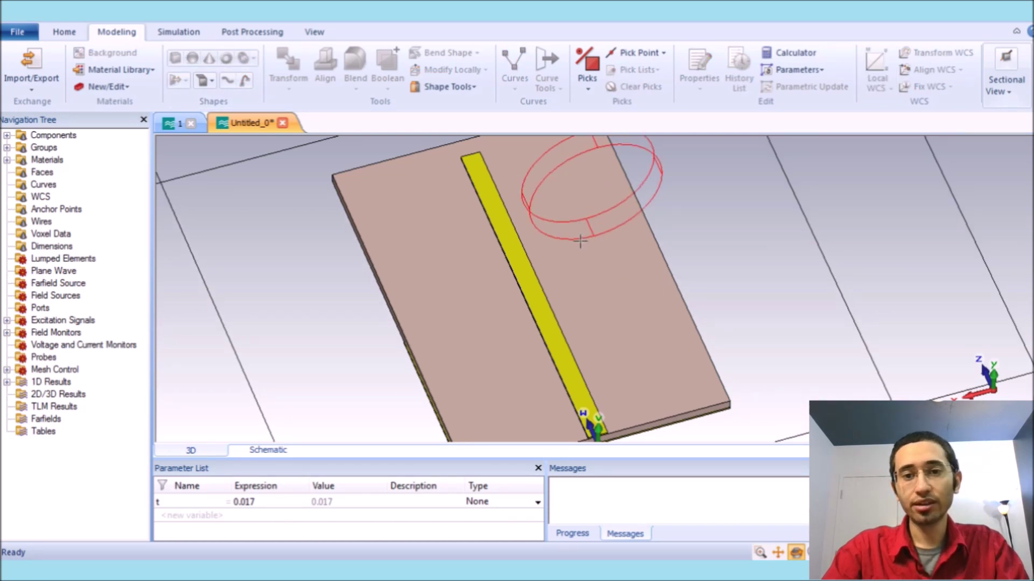
click(581, 241)
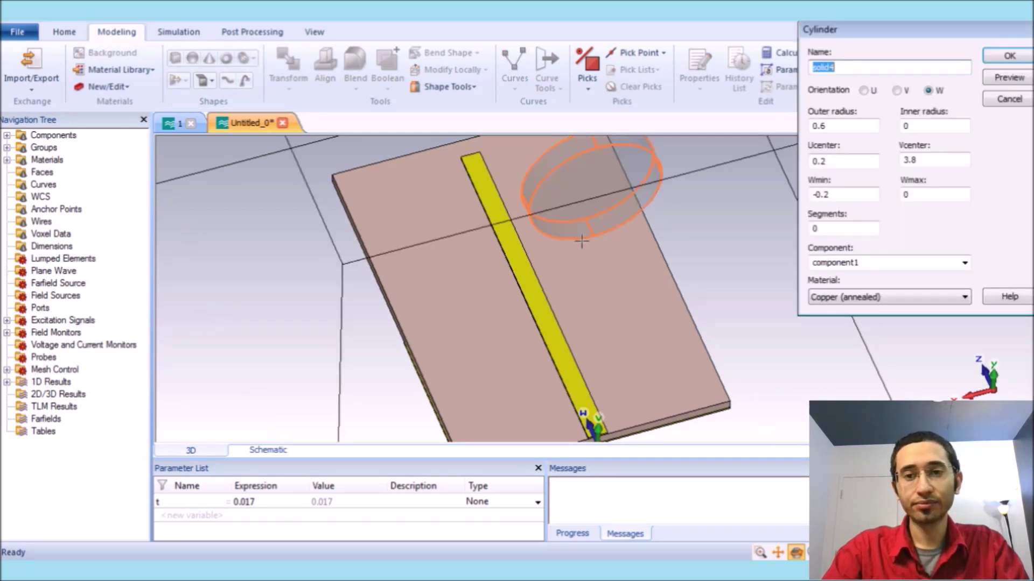
click(897, 91)
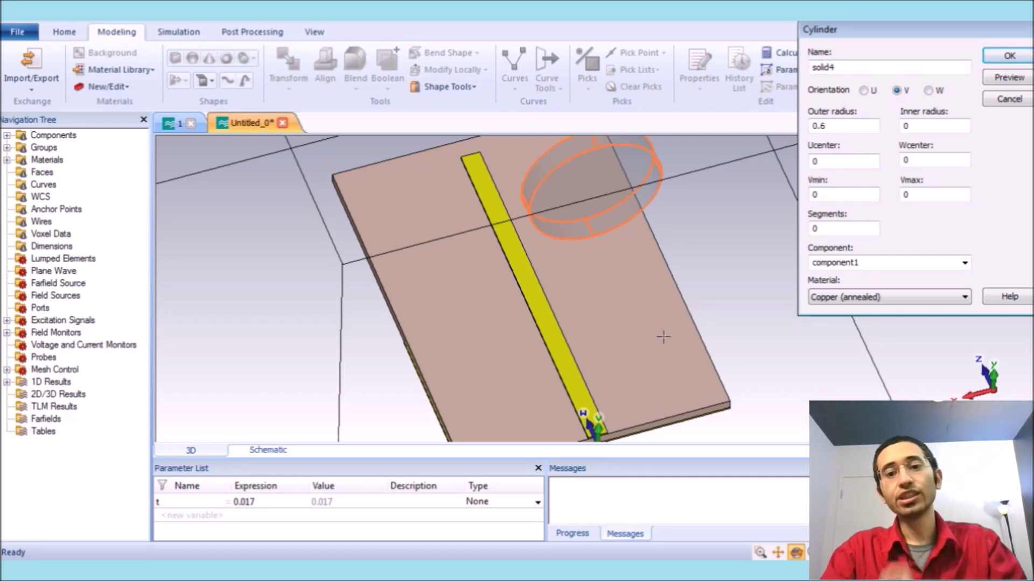
click(1008, 77)
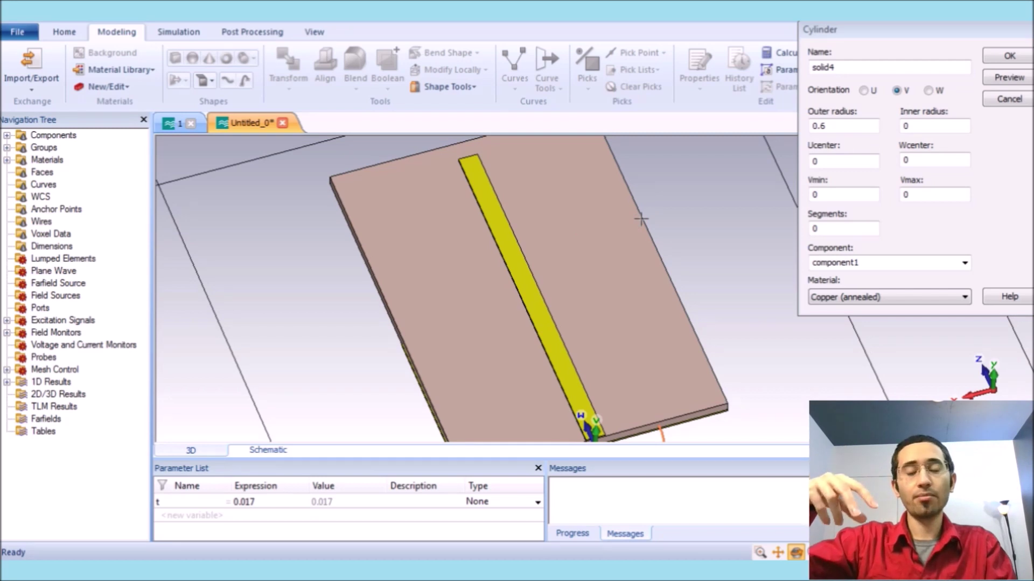
click(837, 126)
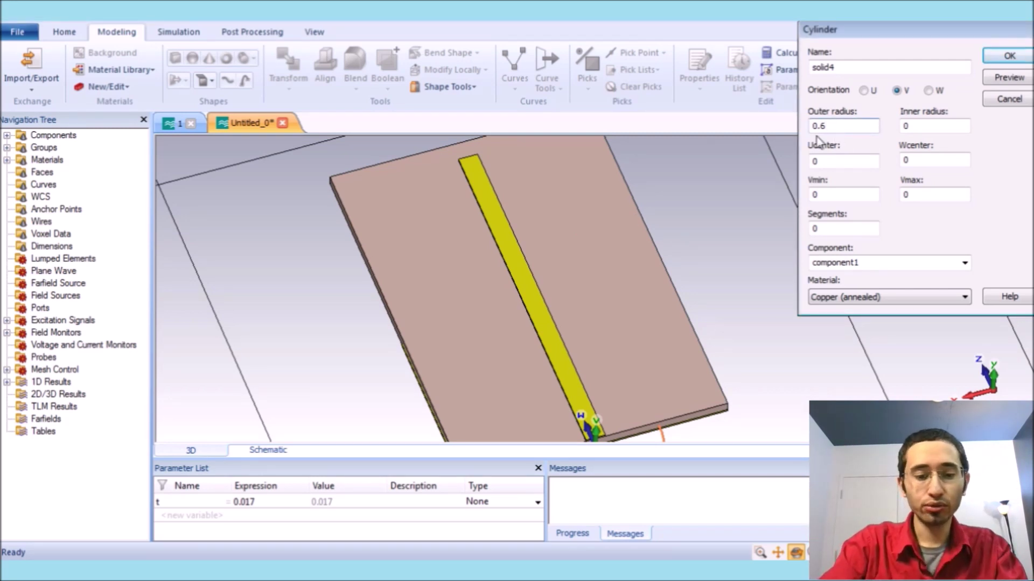
text(3)
click(997, 89)
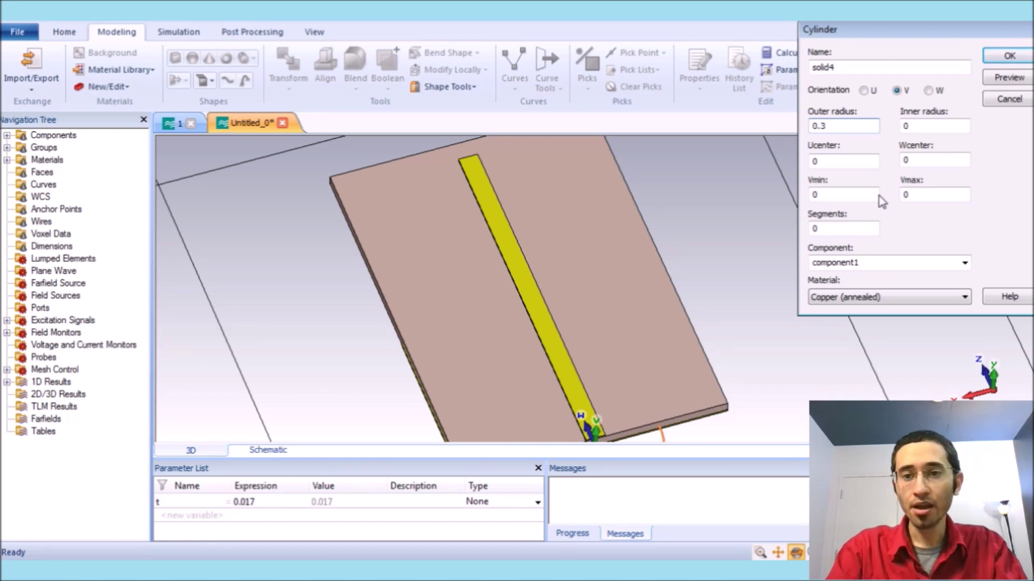
- Set the cylinder's height range to Vmin 0.09 and Vmax 0.09+0.4
double_click(821, 195)
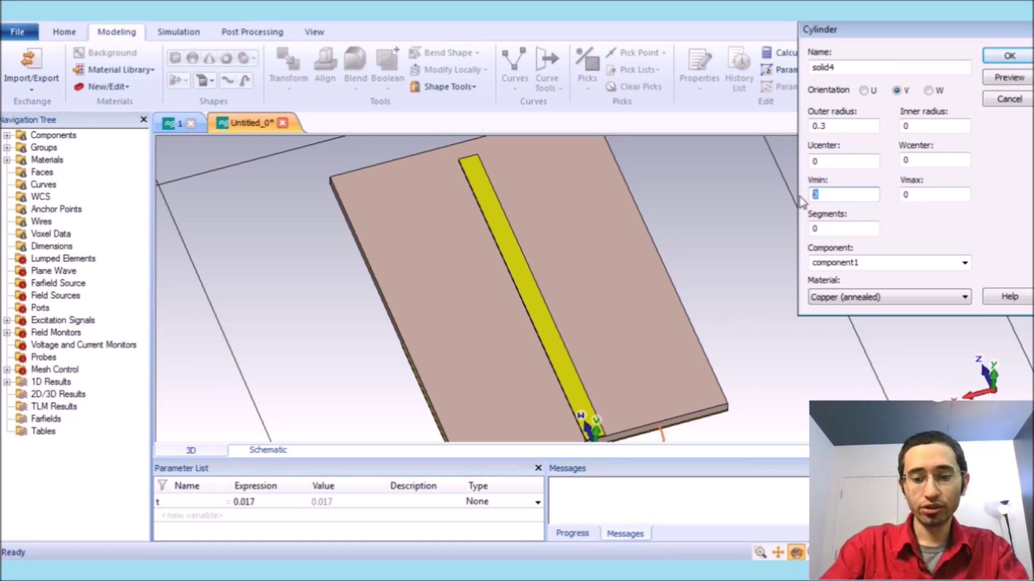
text(0.)
text(08)
key(BackSpace)
text(9)
double_click(927, 195)
text(0.09)
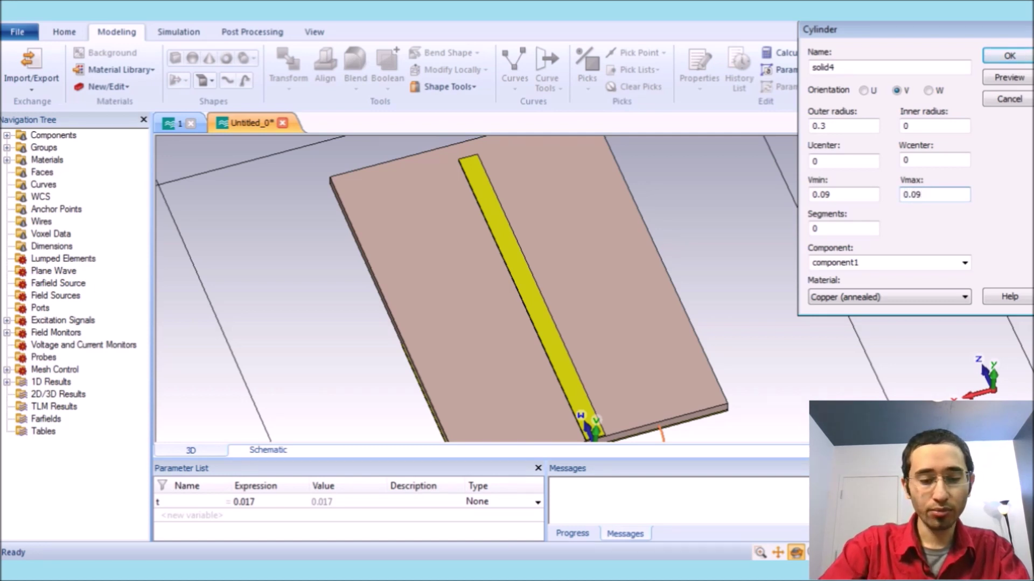
text(+0.4)
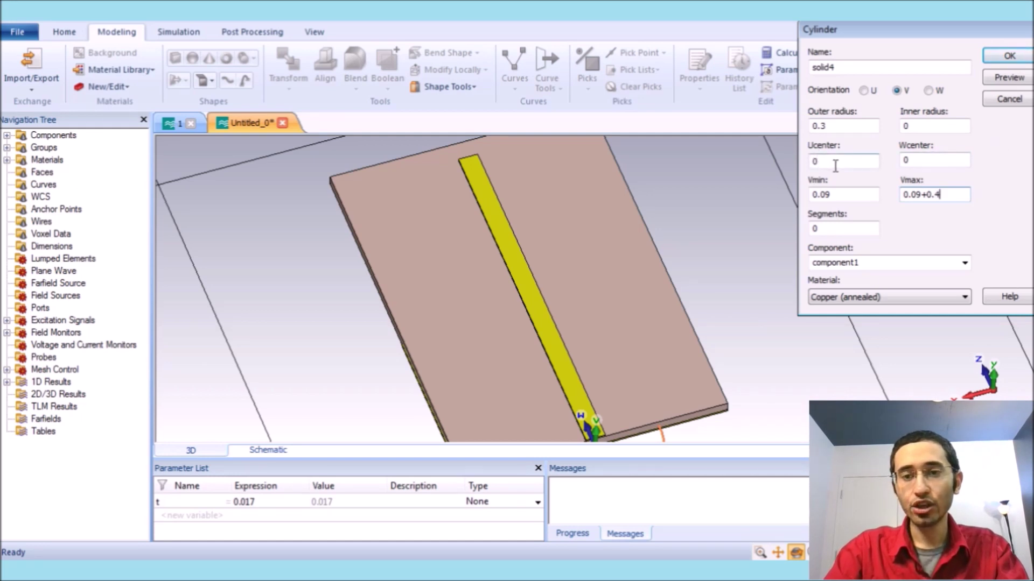
- Center the cylinder at U 0.5, W 3.05 and preview its position on the board
middle_drag(627, 363, 627, 288)
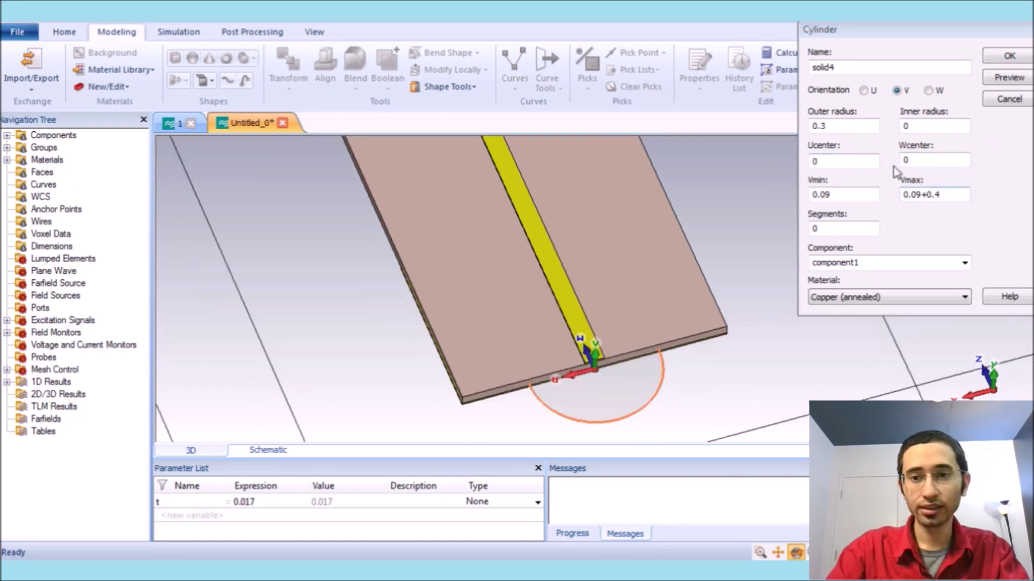
click(835, 164)
text(.)
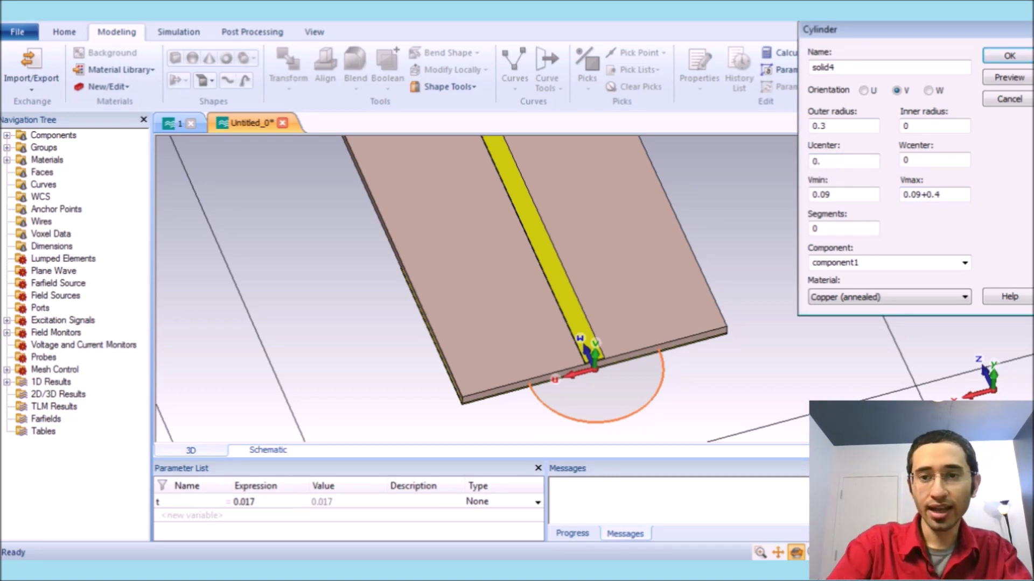
text(5)
key(Tab)
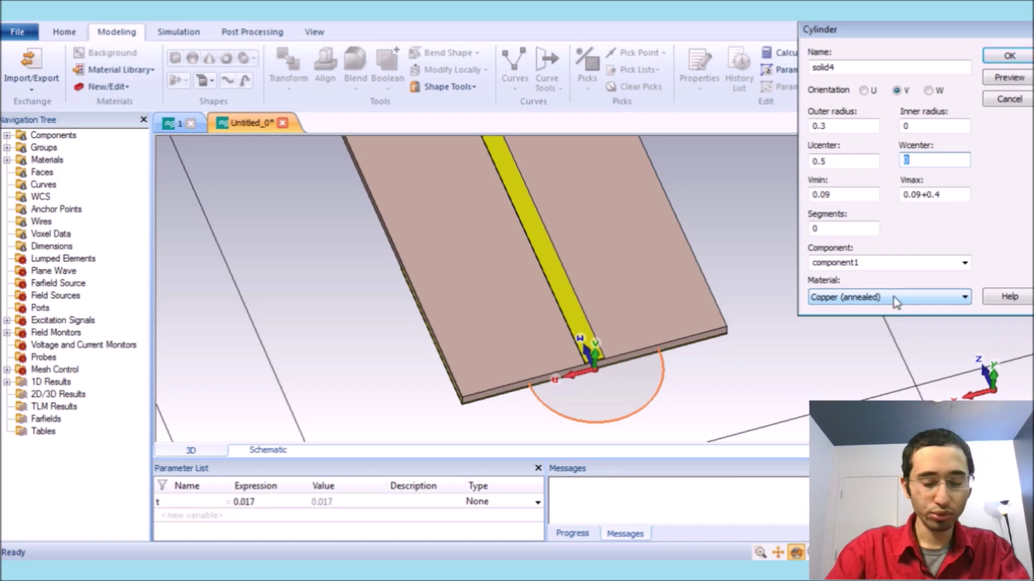
text(3.05)
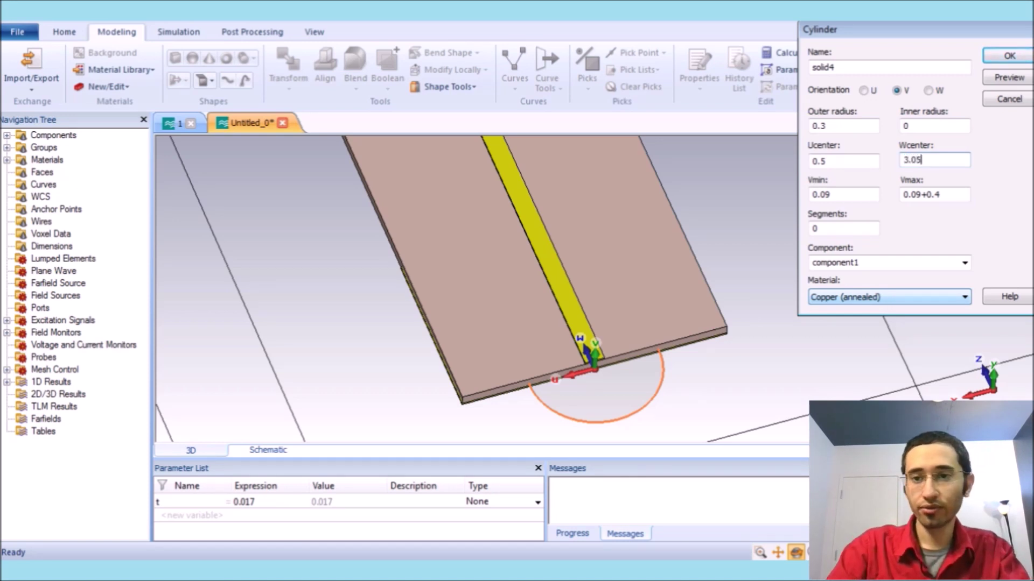
click(1009, 77)
middle_drag(505, 250, 513, 314)
click(907, 297)
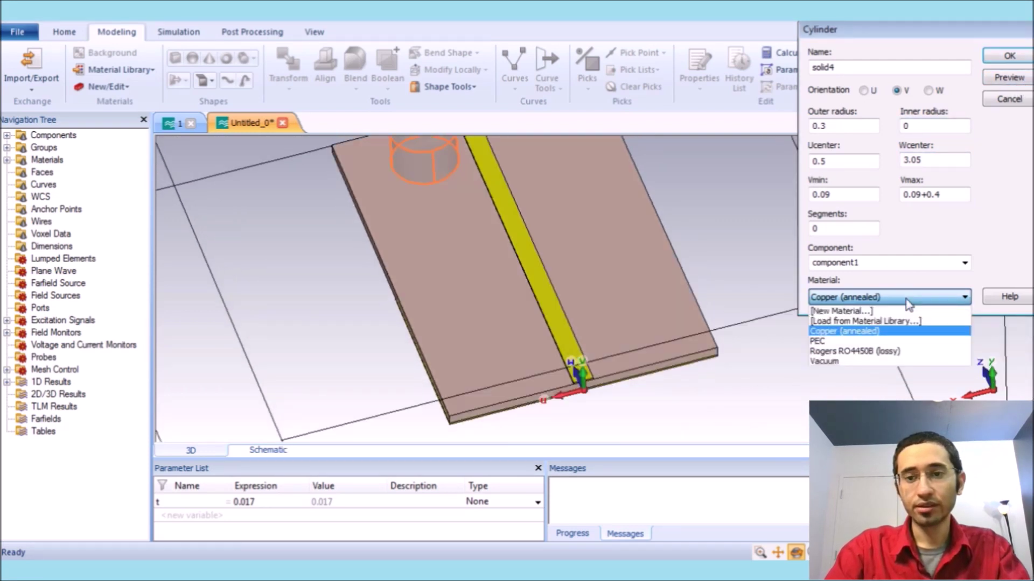
- Load Rogers RT5880LZ (lossy) from the material library as the cylinder material and create it
click(908, 321)
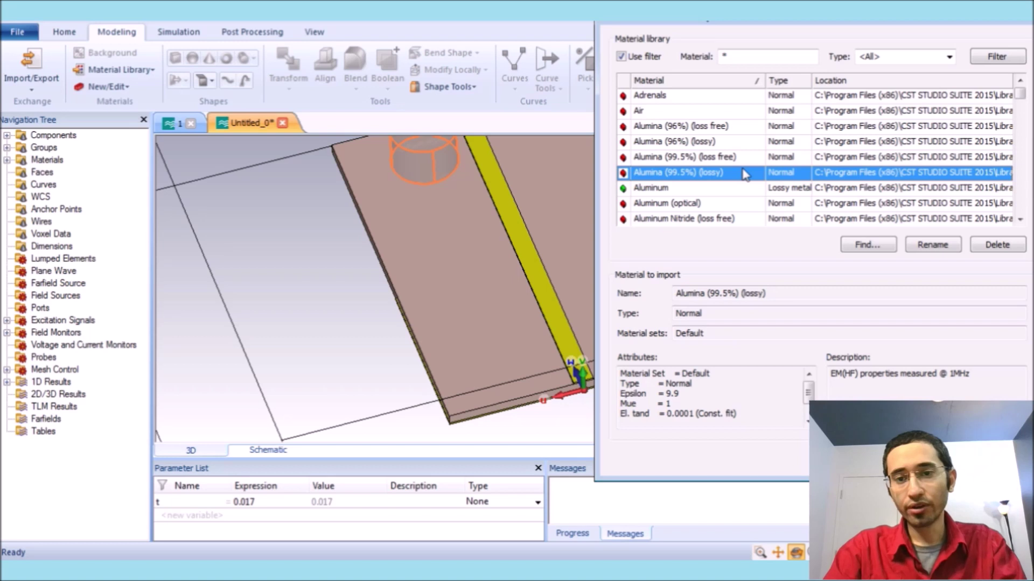
key(r)
key(r)
key(r)
key(r)
key(r)
key(r)
key(r)
key(r)
key(r)
key(r)
key(r)
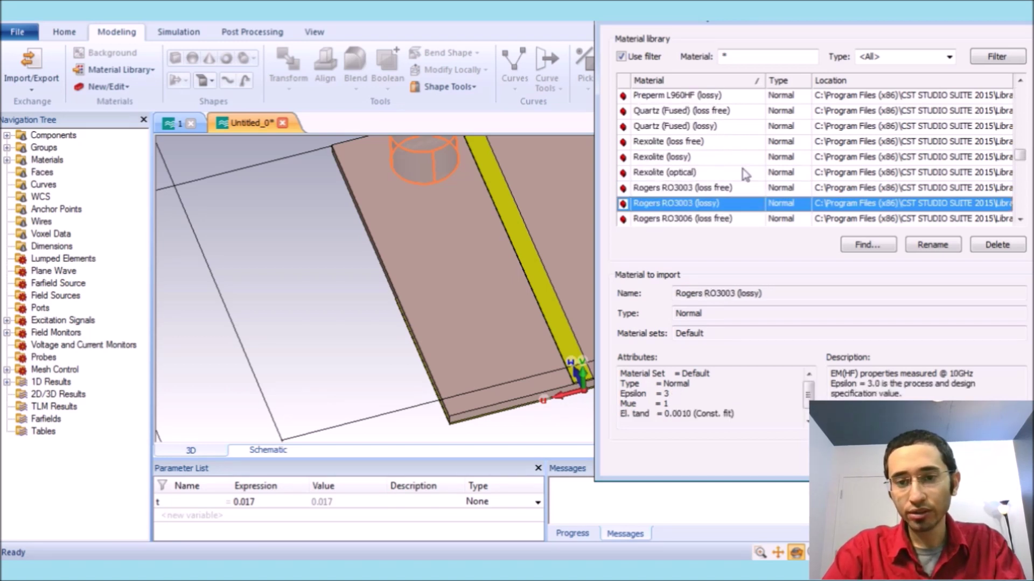
key(r)
key(r)
key(r)
key(r)
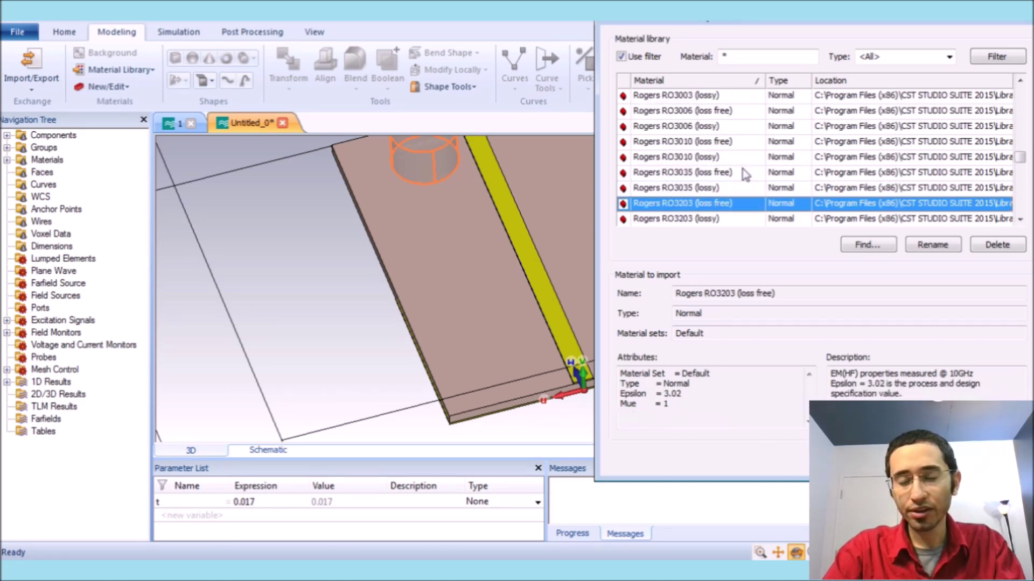
key(r)
key(r)
key(r)
key(r)
key(r)
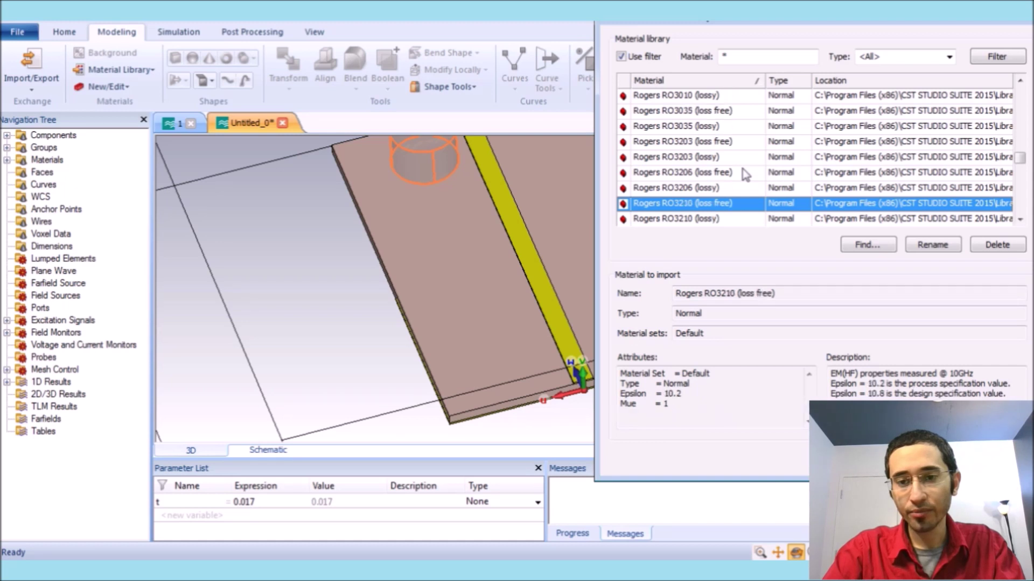
key(r)
key(r)
key(r)
key(r)
key(r)
key(r)
key(r)
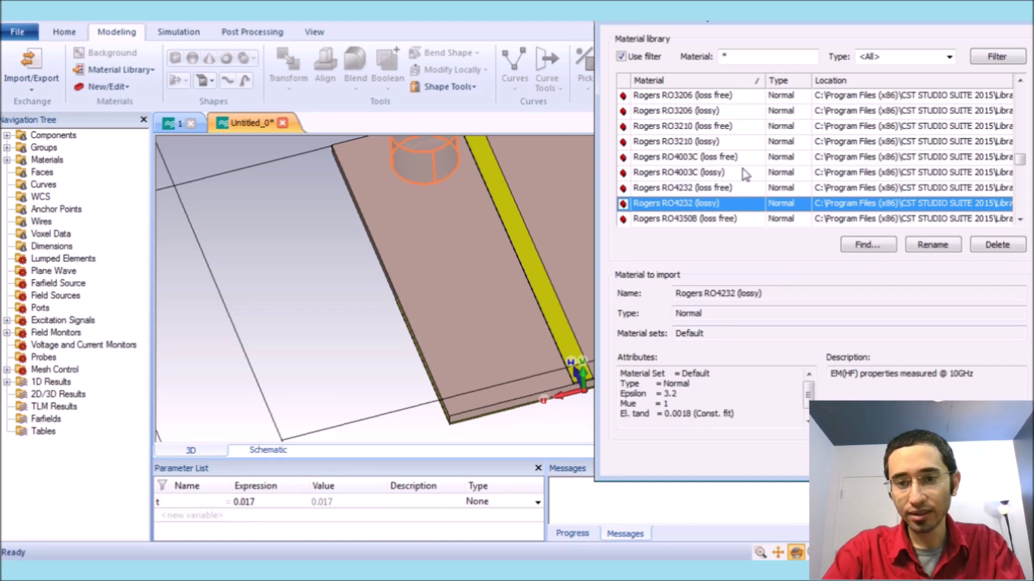
key(r)
key(r)
key(r)
key(r)
key(r)
key(r)
key(r)
key(r)
key(r)
key(r)
key(r)
key(r)
key(r)
key(r)
key(r)
key(r)
key(r)
key(r)
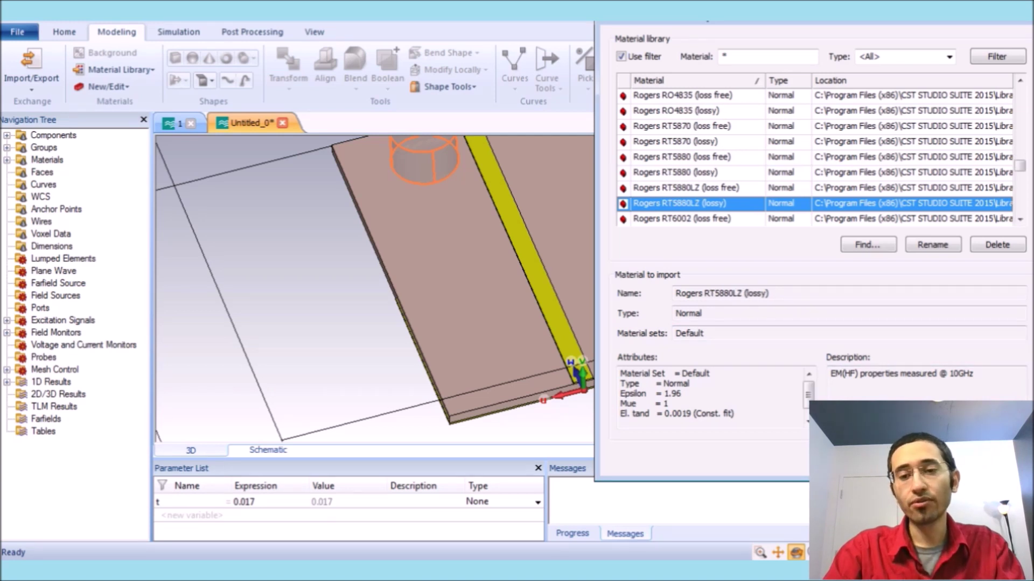
key(Return)
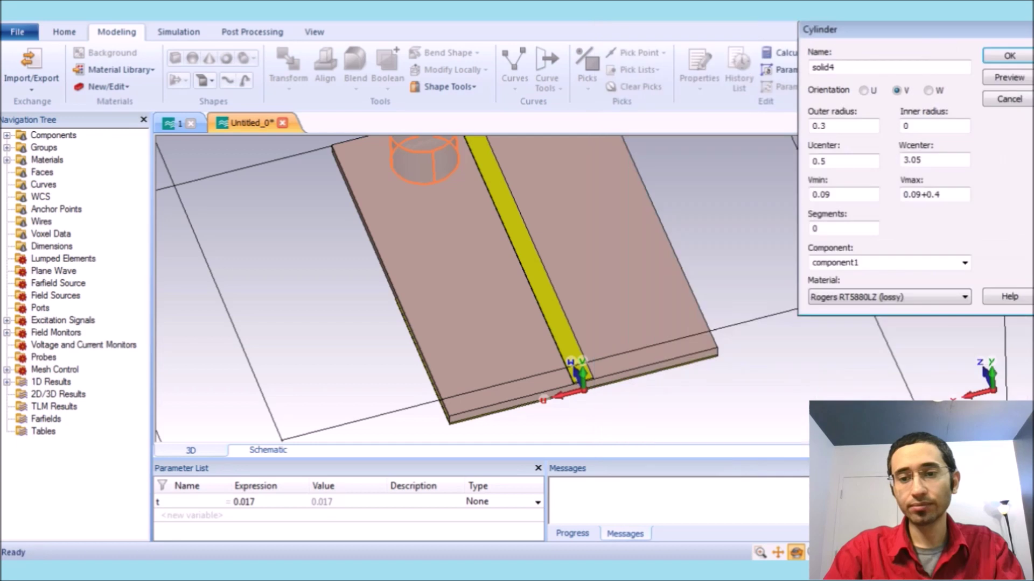
click(1007, 57)
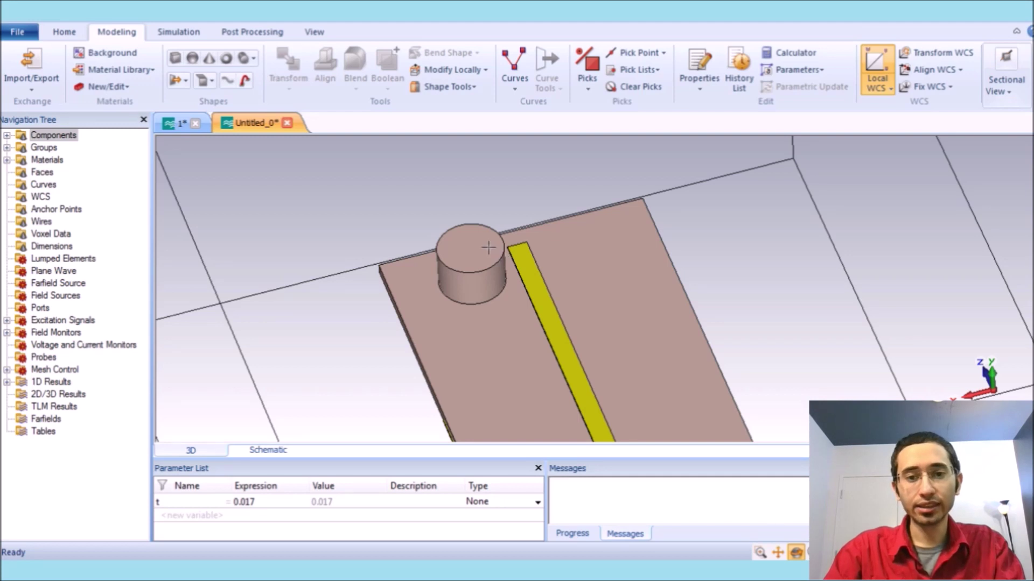
- Build Copper (annealed) disc solid5 on the cylinder's top face with Vmax 0.49+t
key(f)
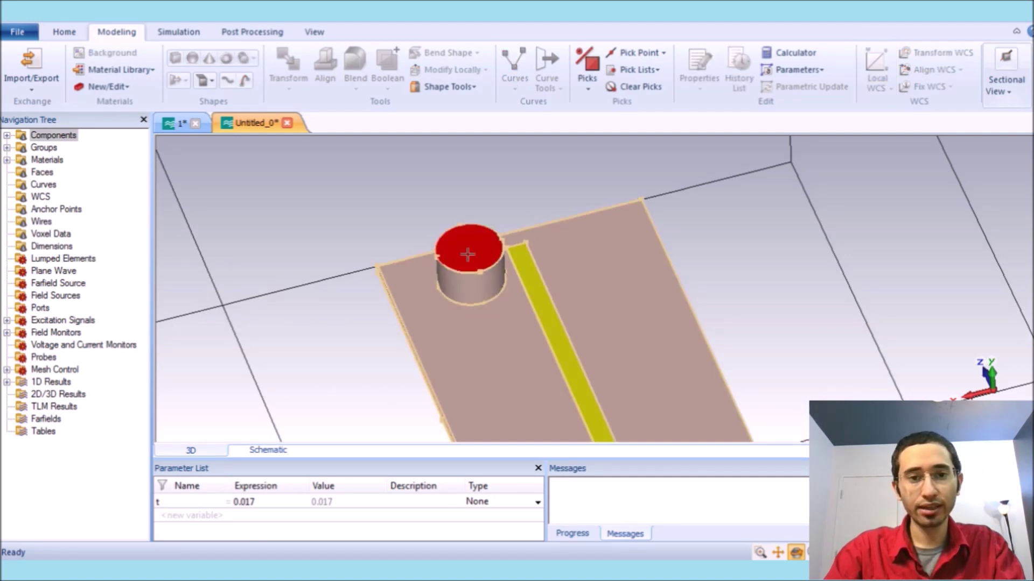
double_click(467, 254)
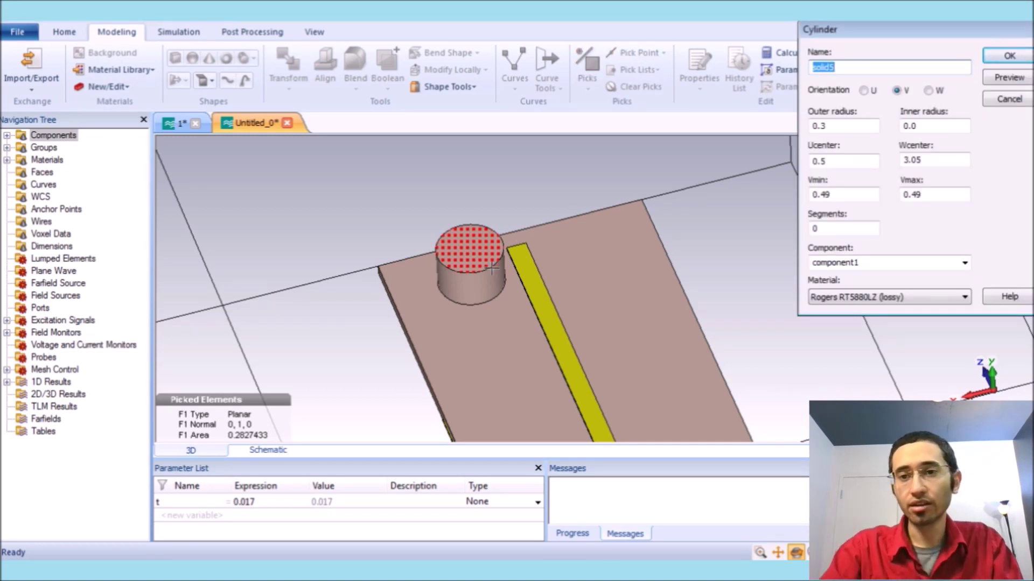
click(875, 297)
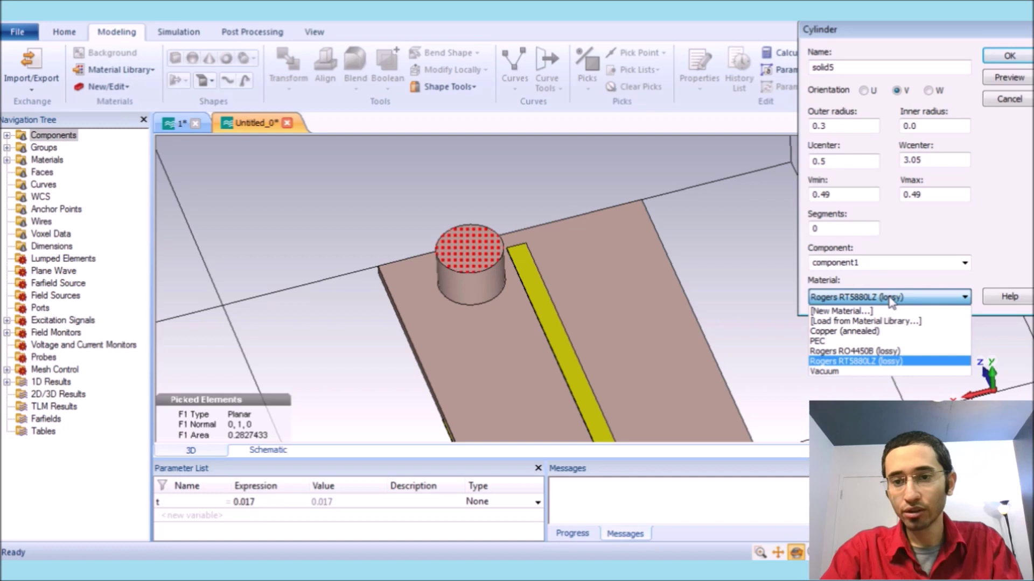
click(891, 332)
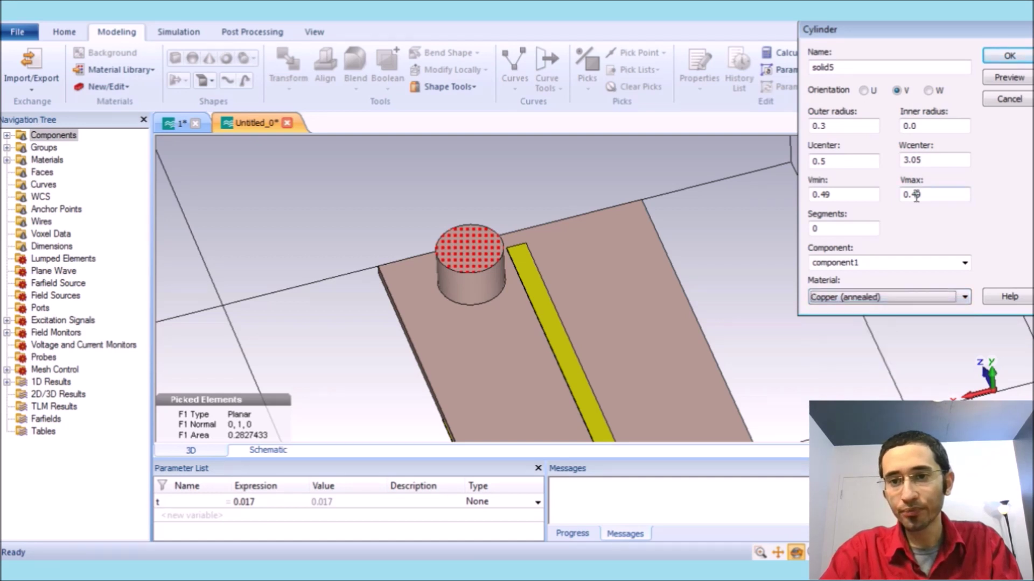
scroll(618, 323, up, 3)
middle_drag(618, 323, 632, 282)
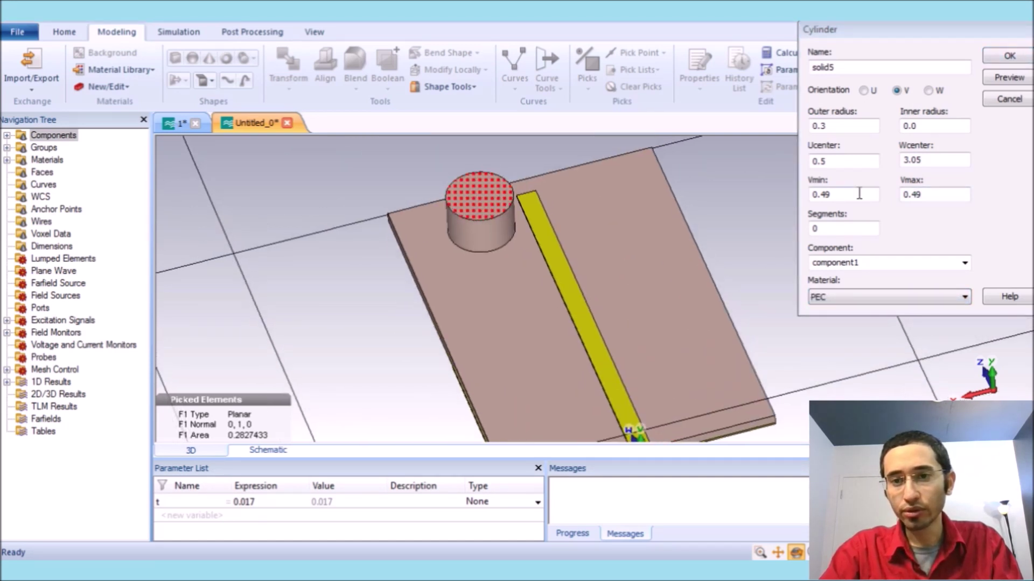
click(933, 193)
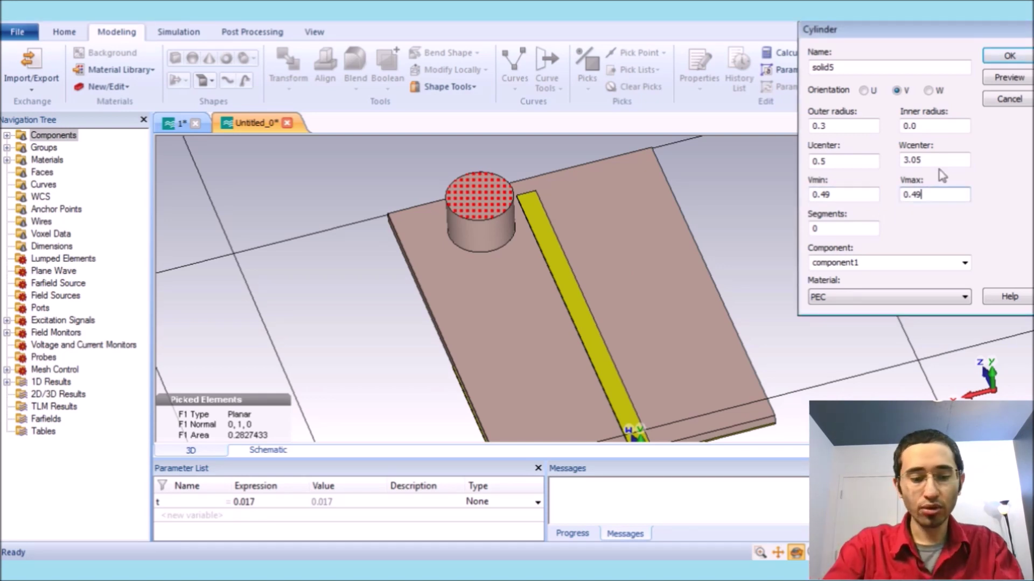
text(+t)
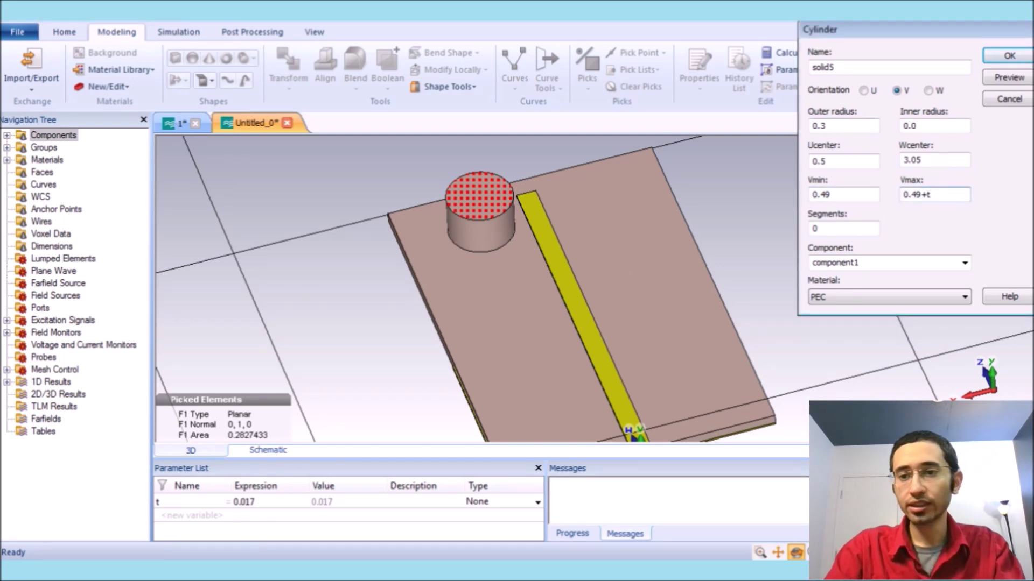
click(1012, 84)
click(948, 297)
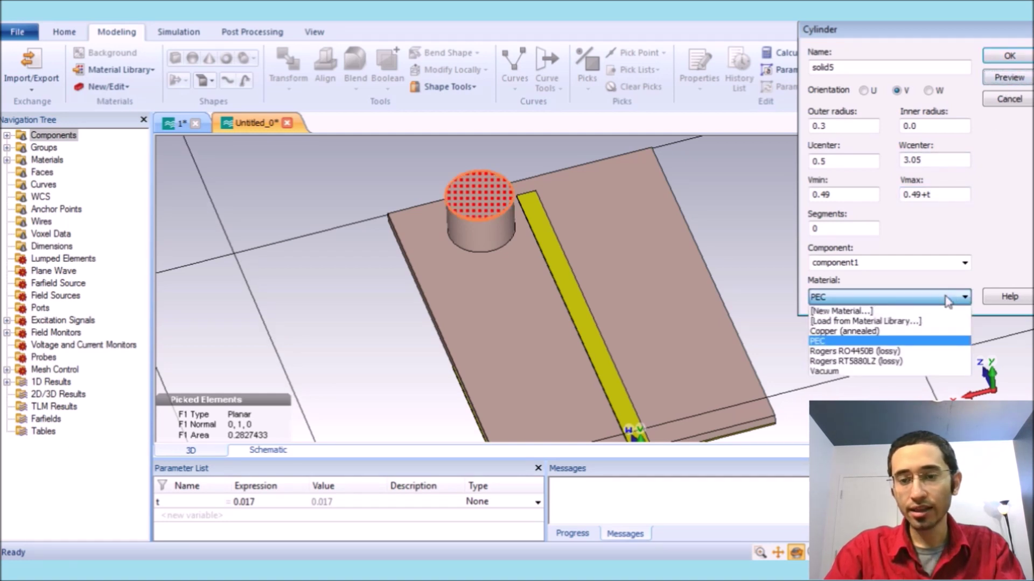
click(947, 331)
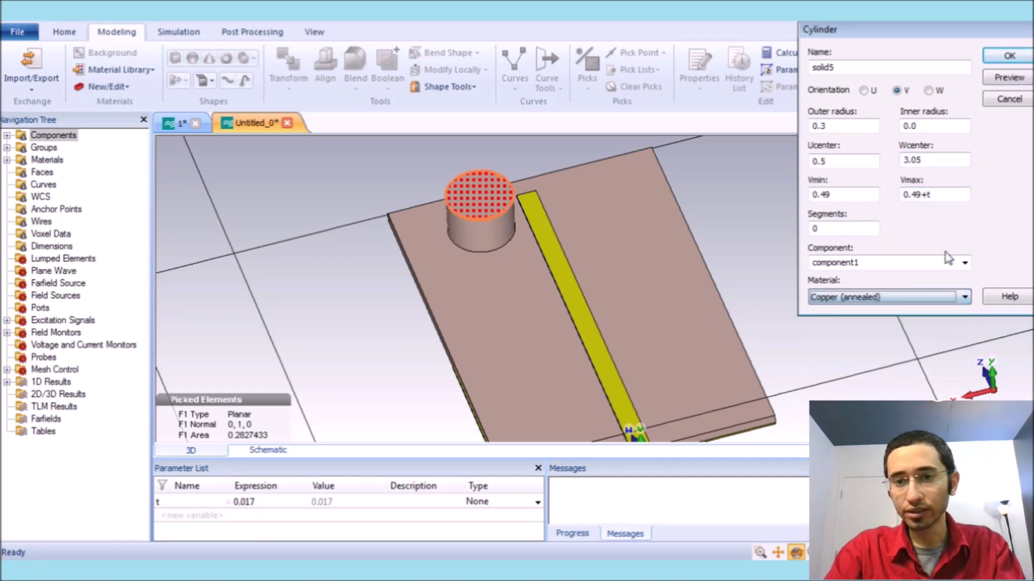
click(1003, 63)
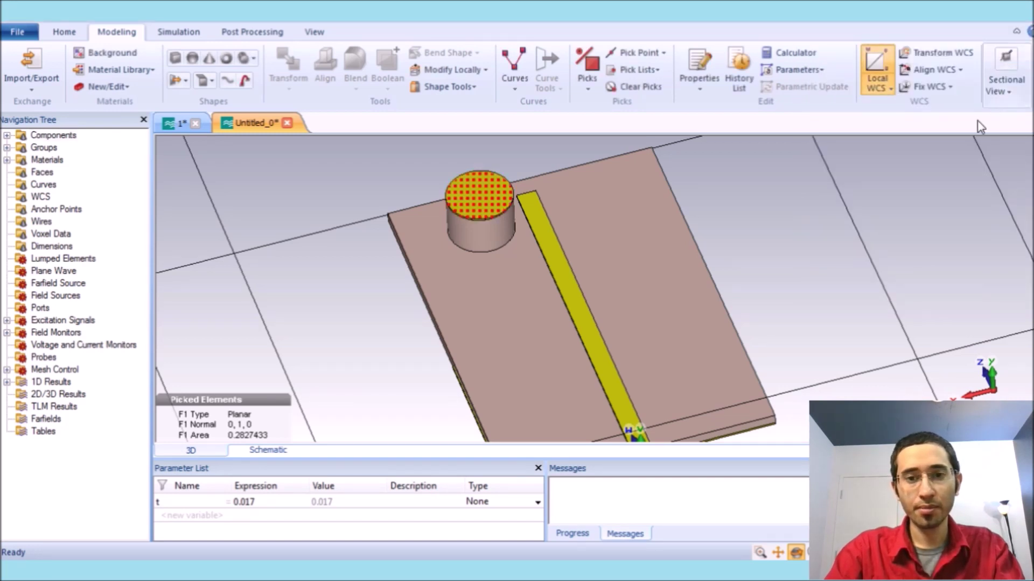
click(633, 87)
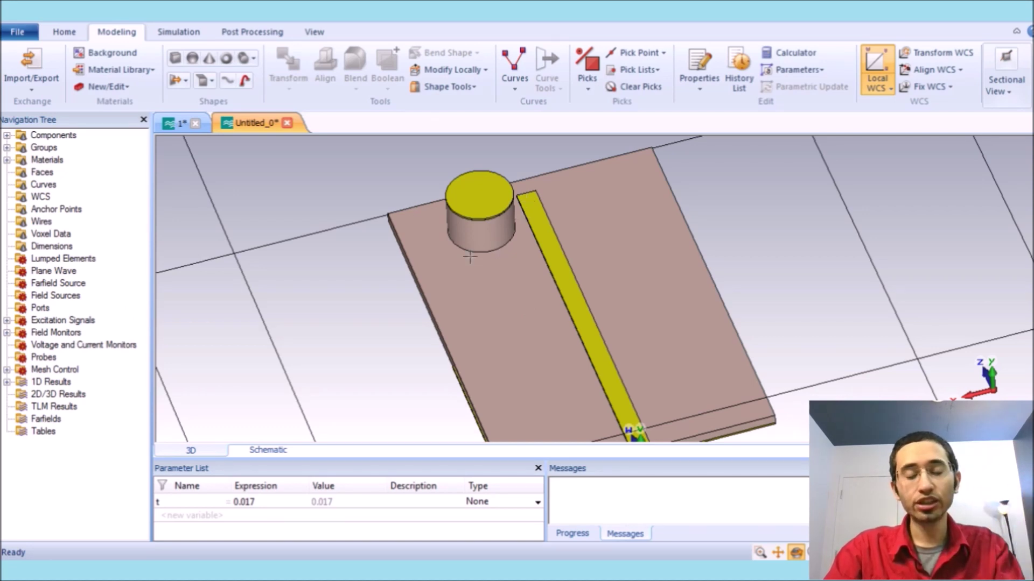
- Copy cylinder solid4 and cap solid5 across the feed line with a U offset of -1
click(473, 204)
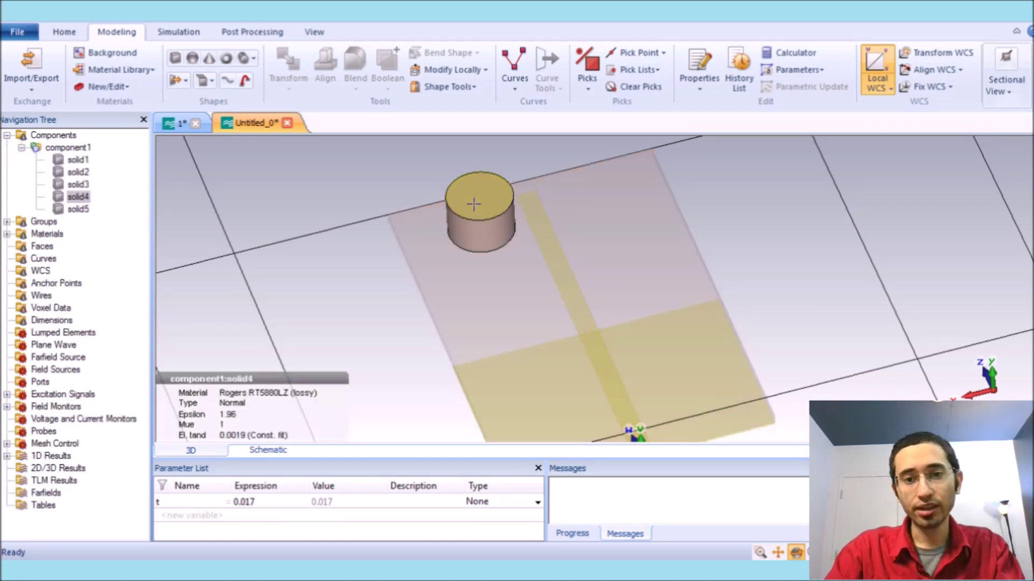
shift+click(473, 203)
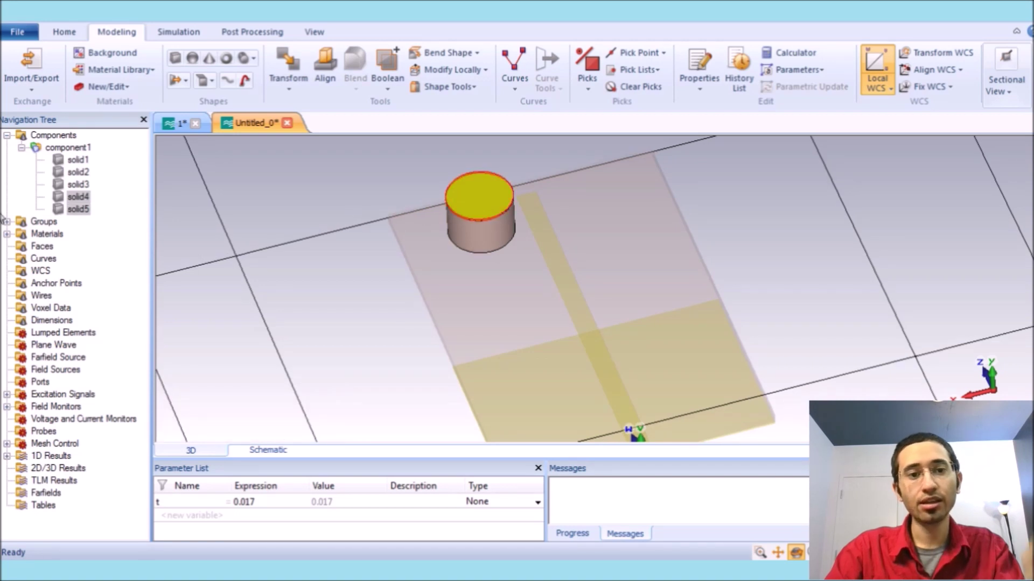
right_click(76, 211)
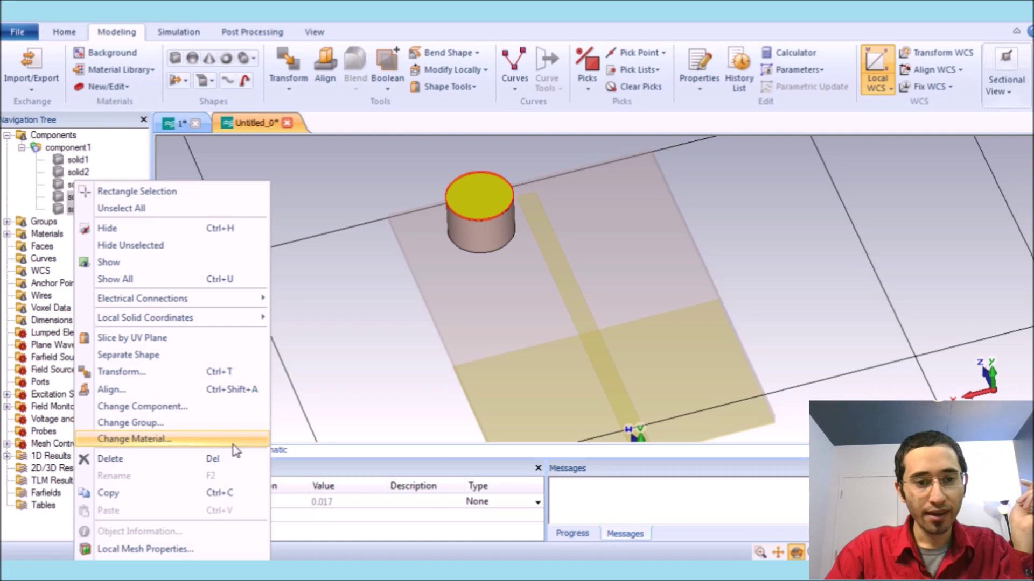
click(239, 372)
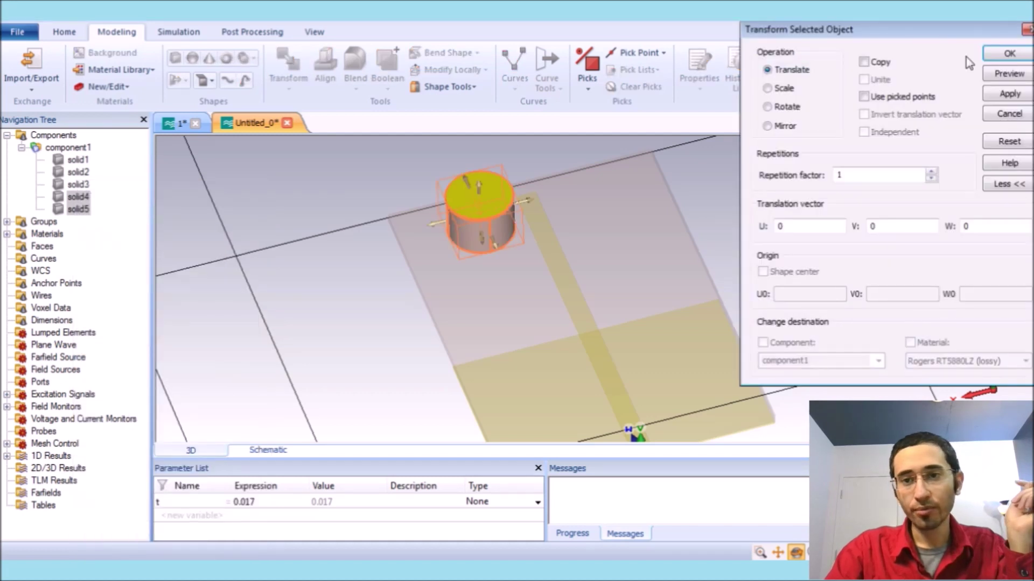
click(865, 63)
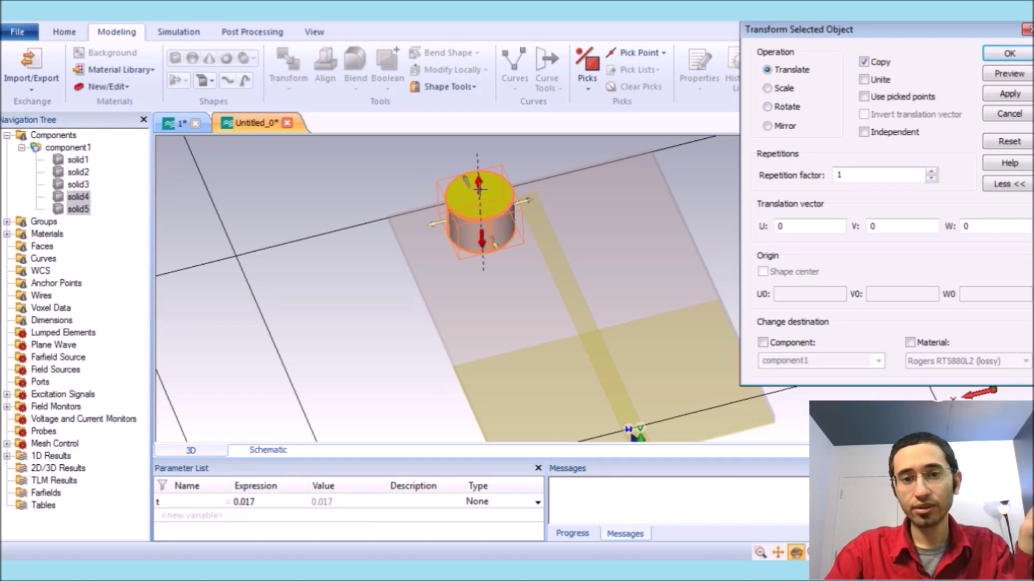
drag(525, 202, 639, 177)
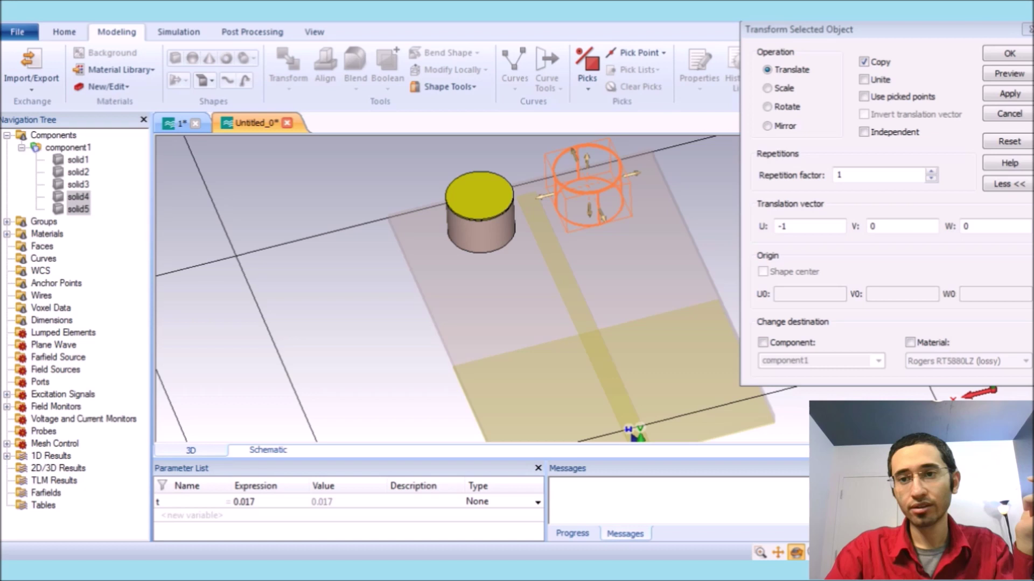
key(Return)
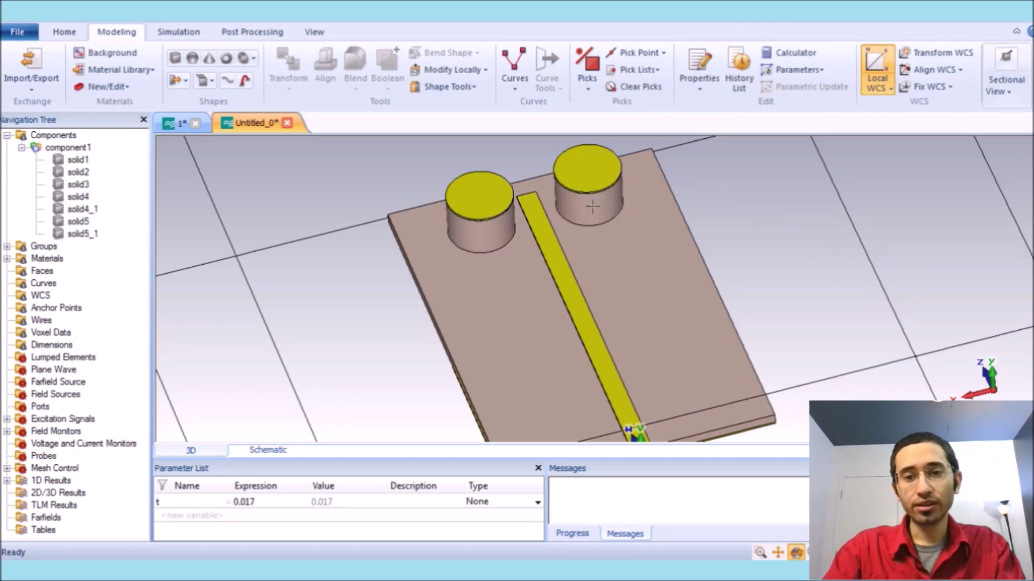
- Select both capped cylinders and copy them with a W offset of -0.8
click(590, 213)
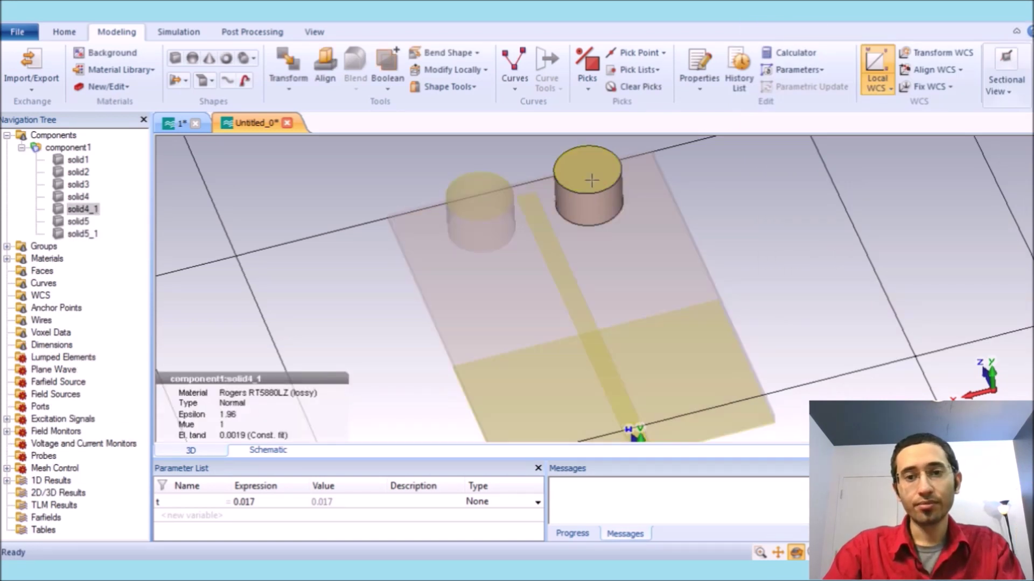
shift+click(491, 236)
shift+click(486, 198)
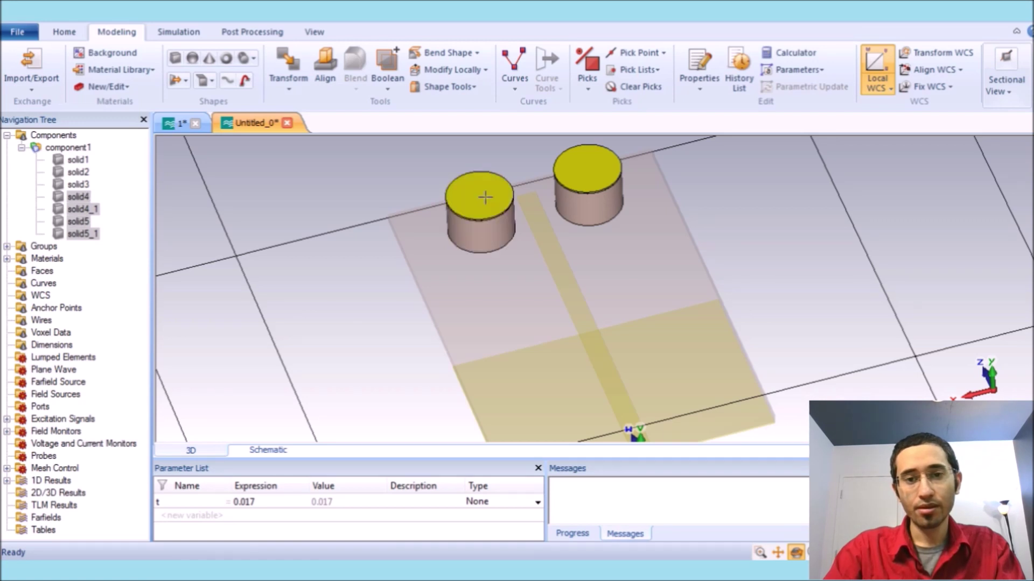
right_click(84, 206)
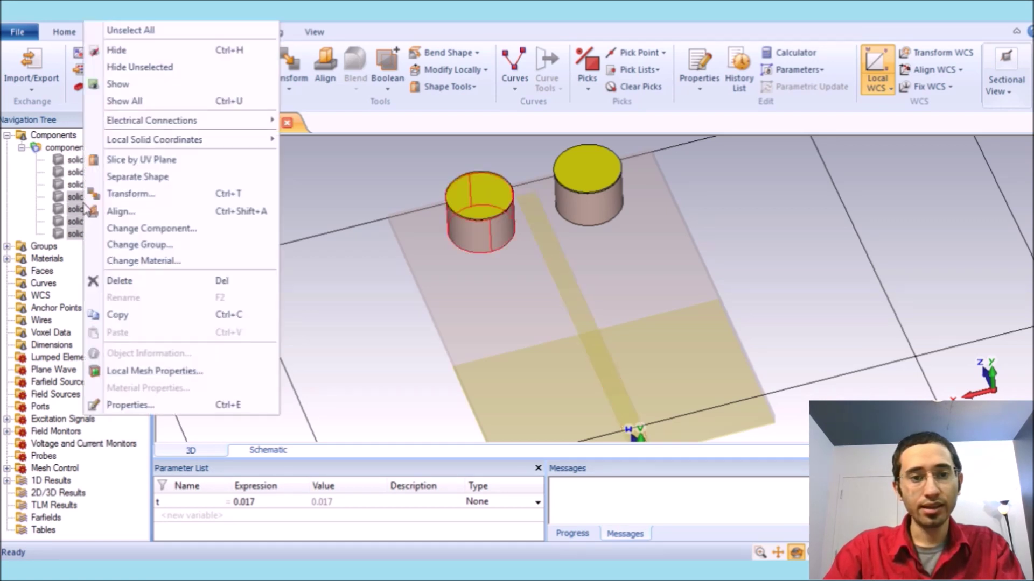
click(137, 201)
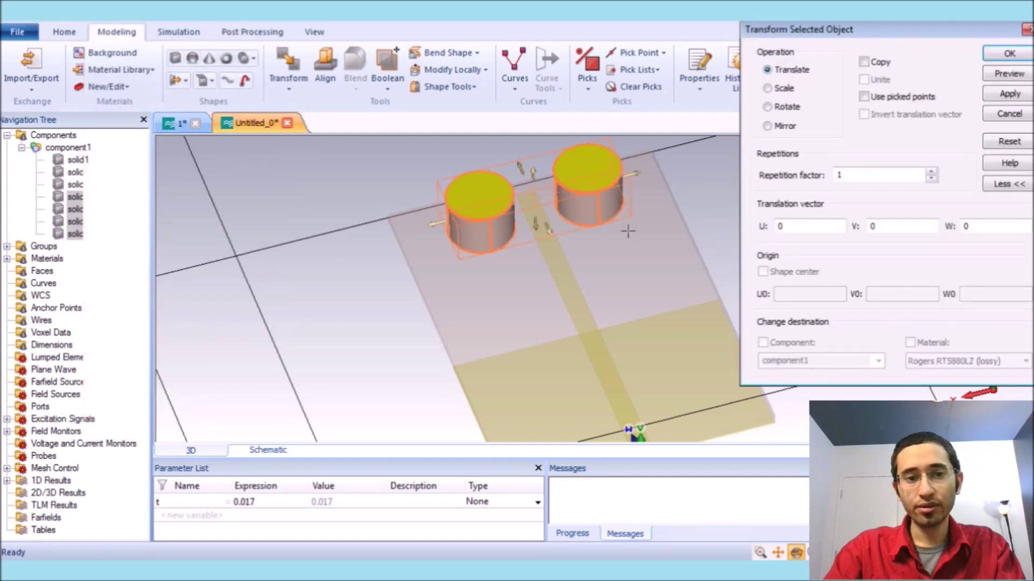
click(864, 61)
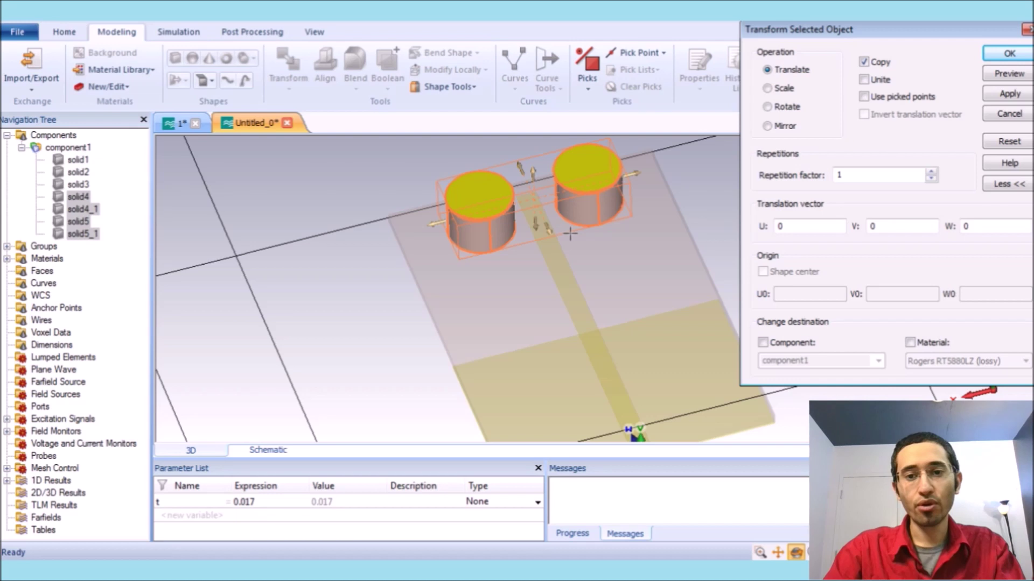
drag(549, 230, 559, 278)
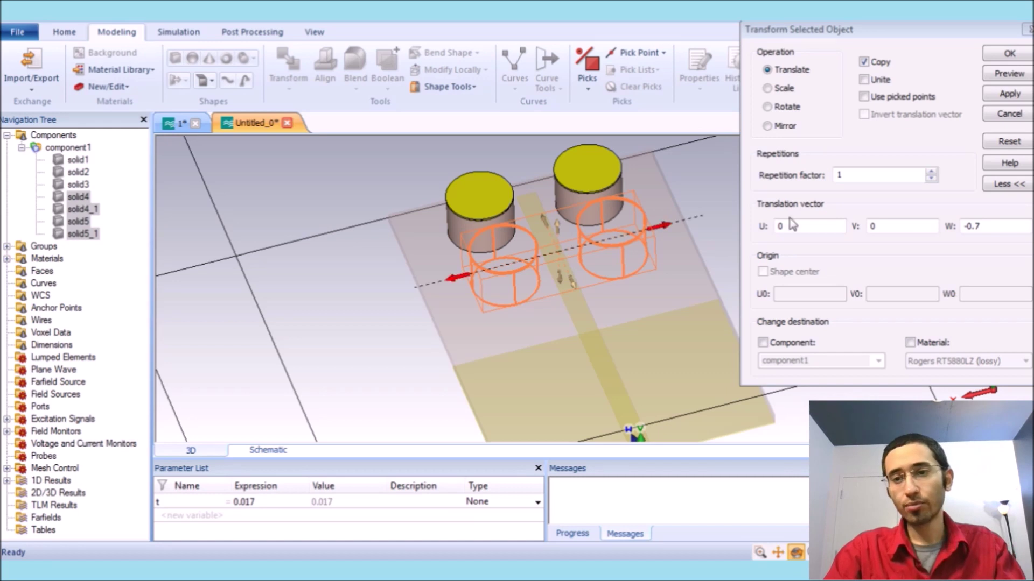
click(998, 225)
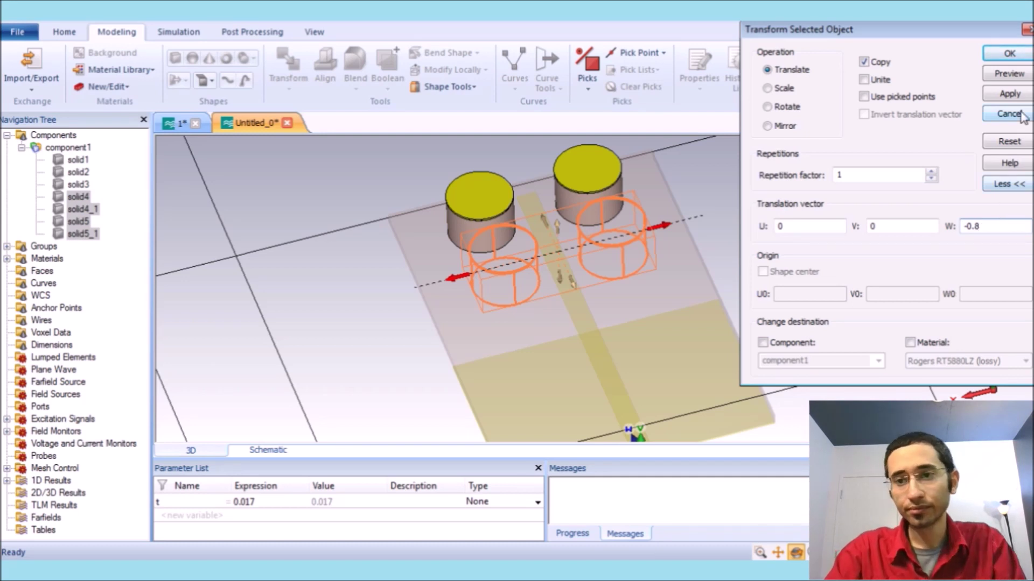
click(1019, 78)
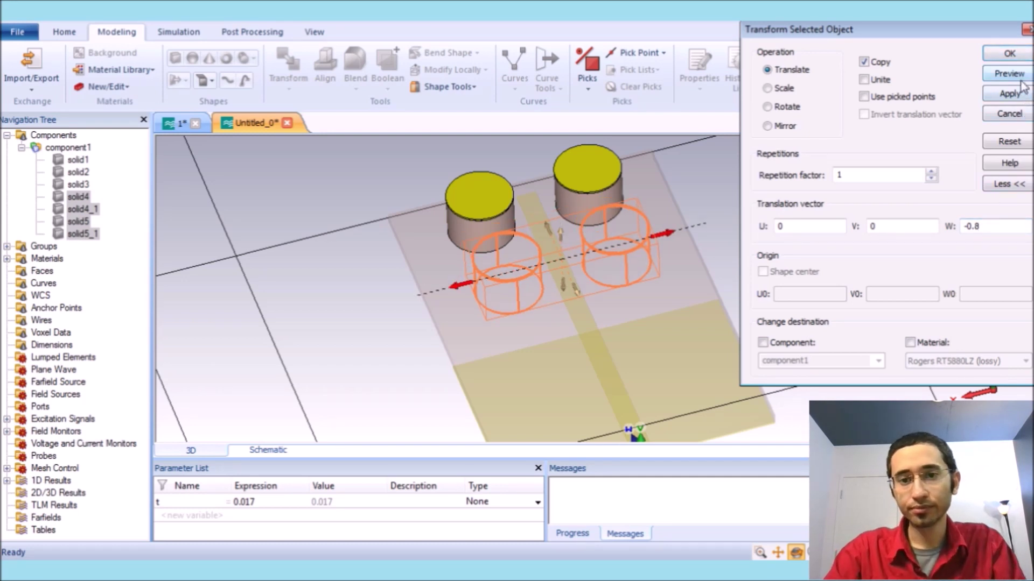
click(1010, 54)
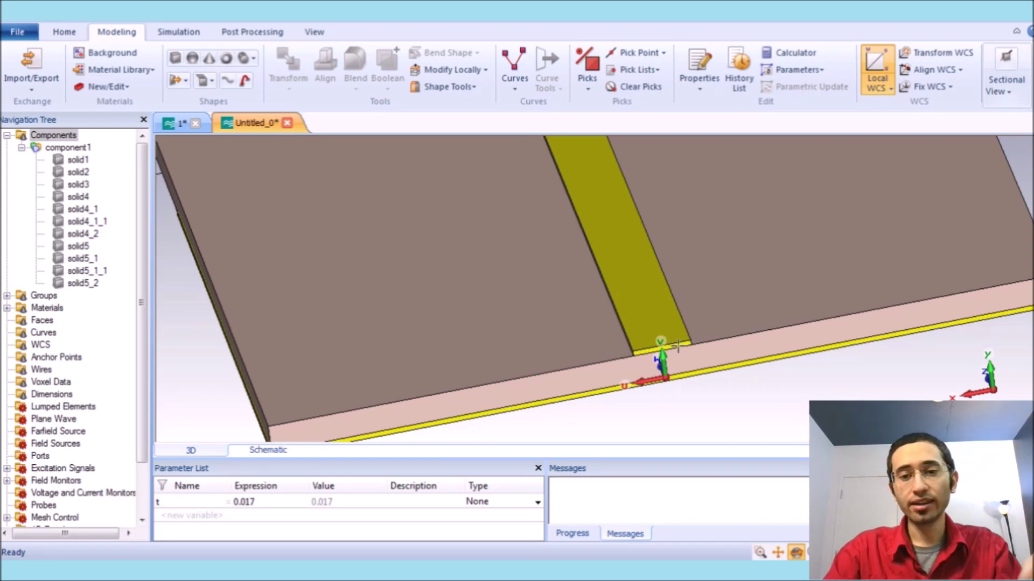
- Zoom in and pick the feed line's front end face
scroll(678, 345, up, 2)
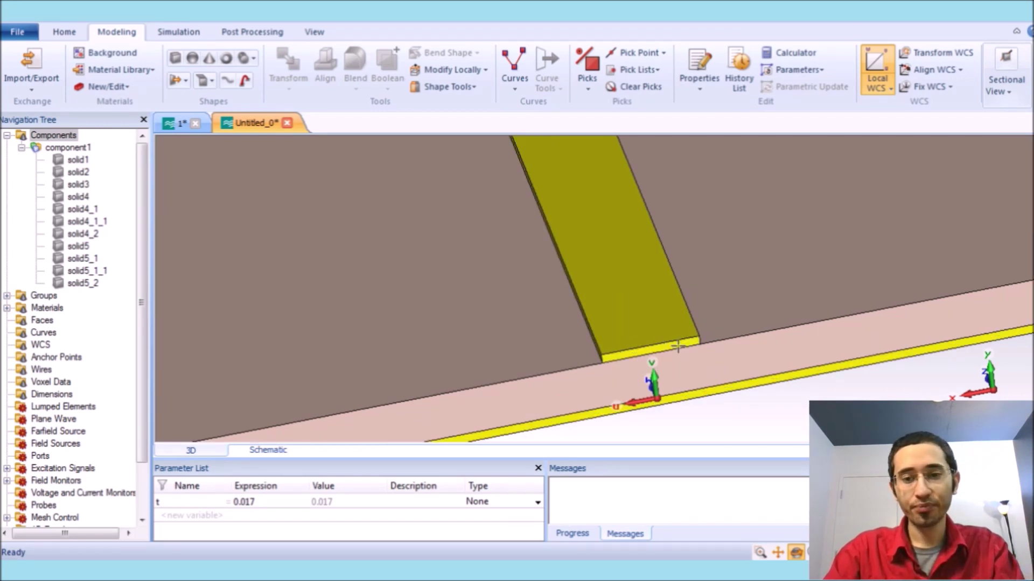
scroll(677, 345, up, 2)
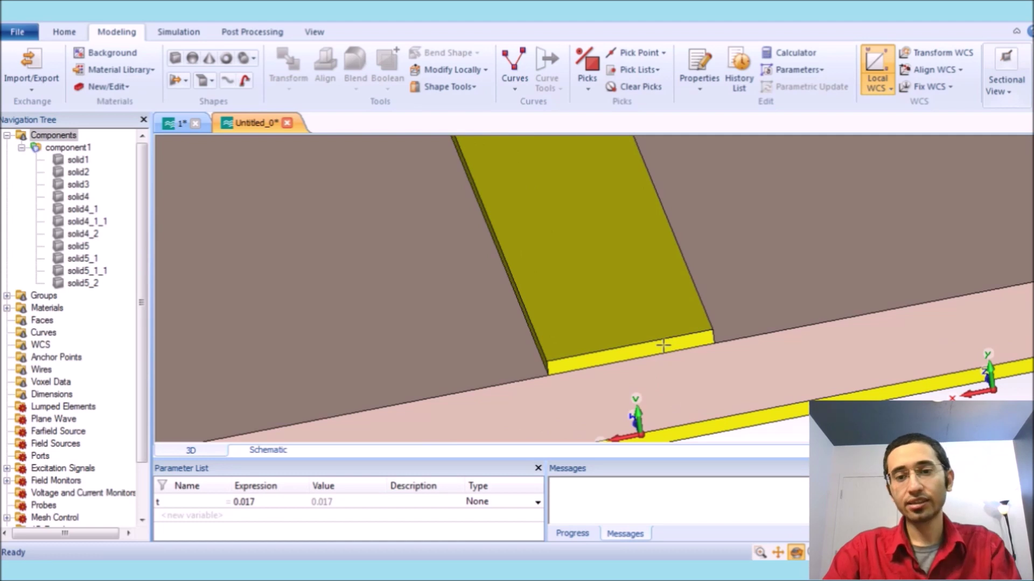
double_click(663, 345)
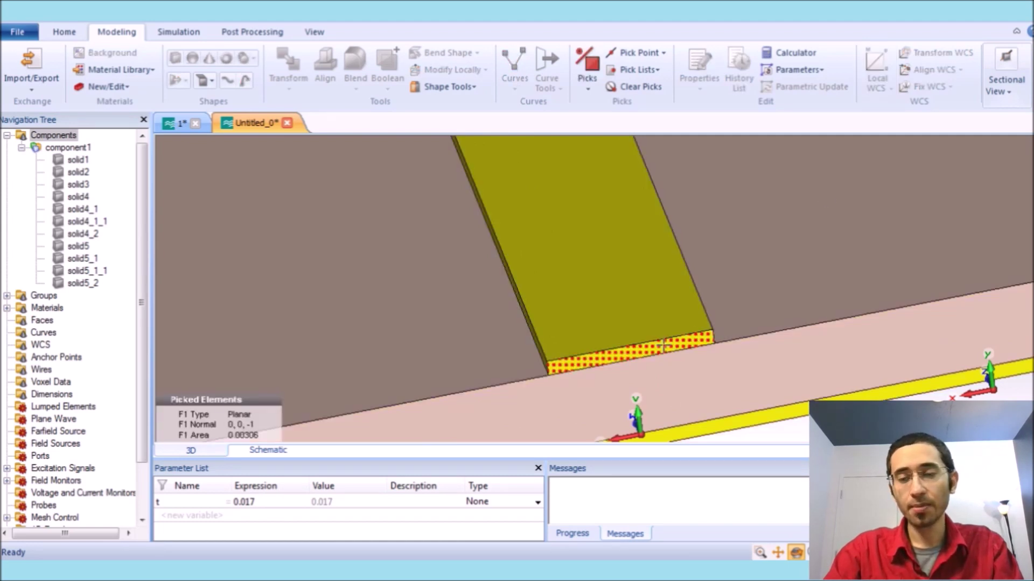
- Run the Solver > Ports 'Calculate port extension coefficient' macro from Home > Macros
click(64, 32)
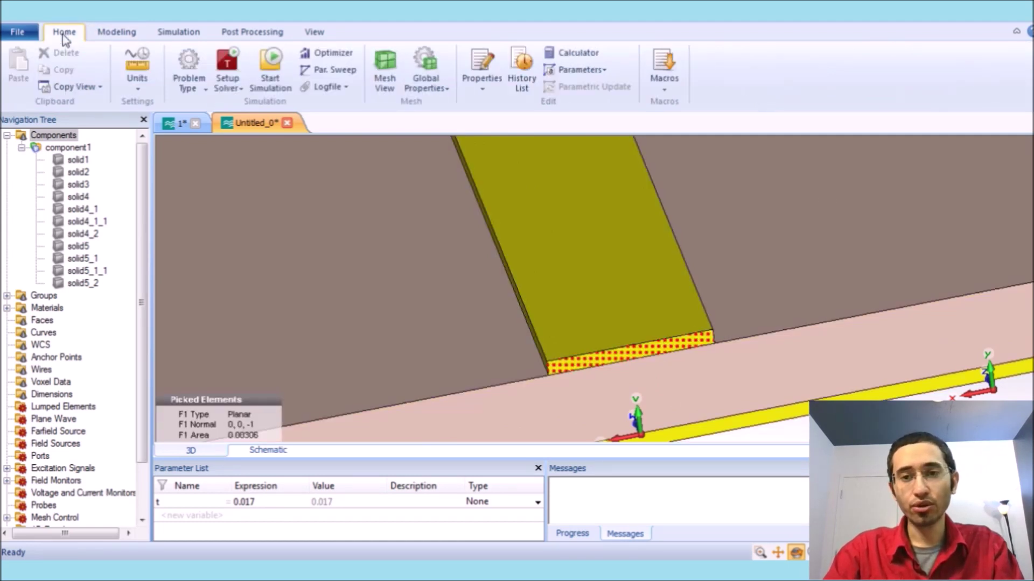
click(663, 90)
mouse_move(767, 259)
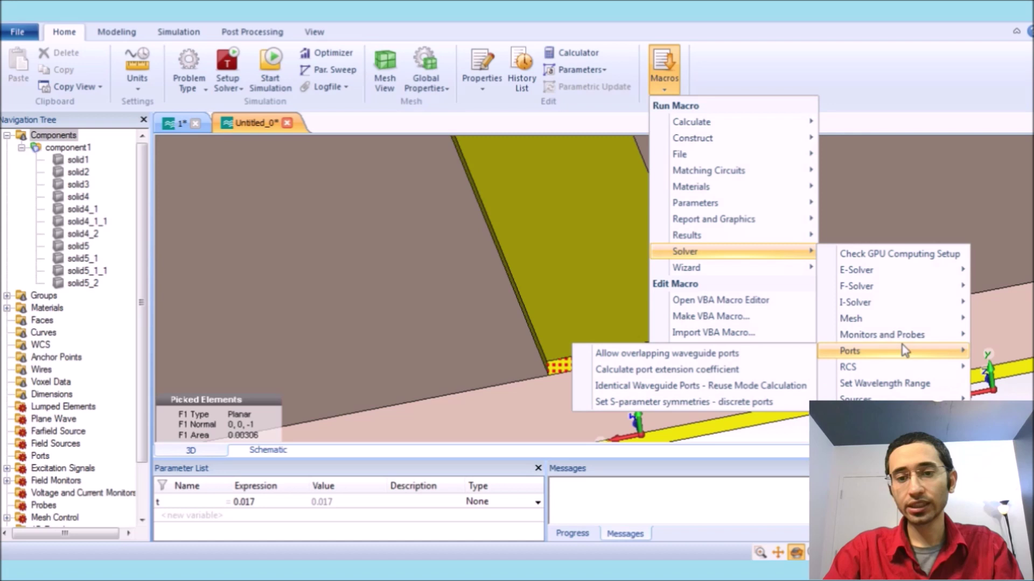
click(768, 372)
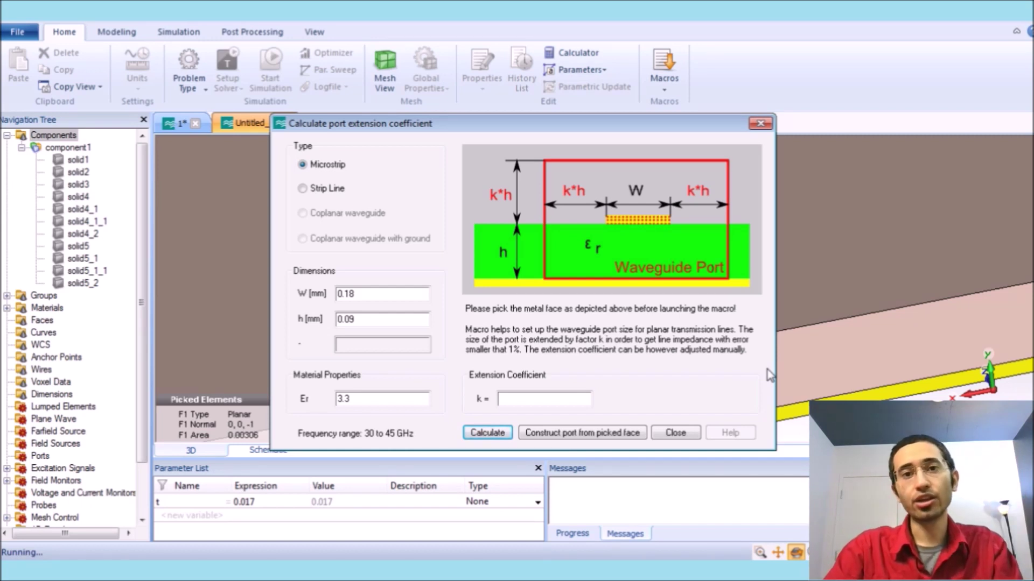
- Calculate extension coefficient k = 4.26 and construct waveguide port 1 on the picked face
click(488, 432)
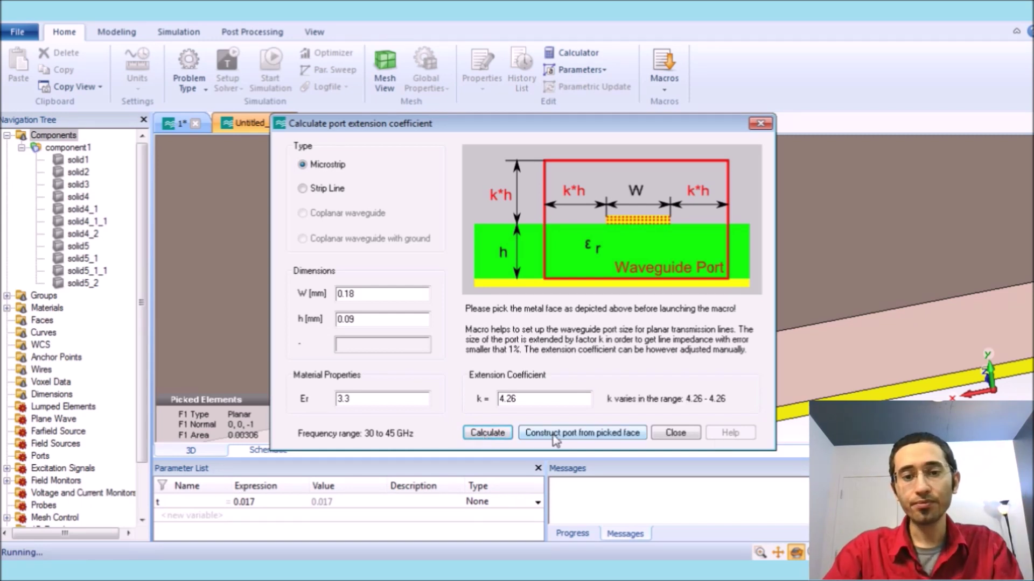
click(606, 434)
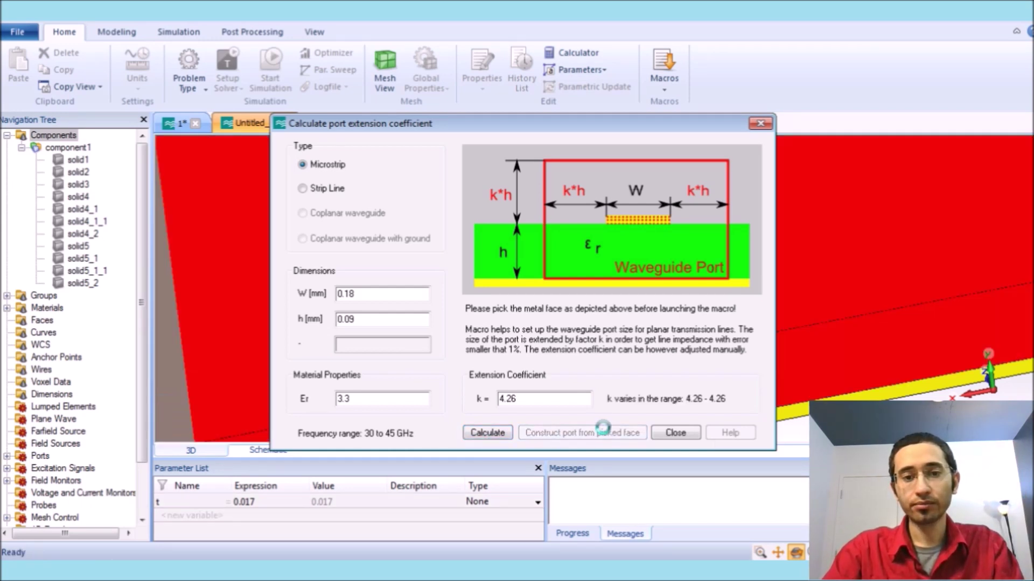
click(675, 433)
scroll(672, 267, up, 4)
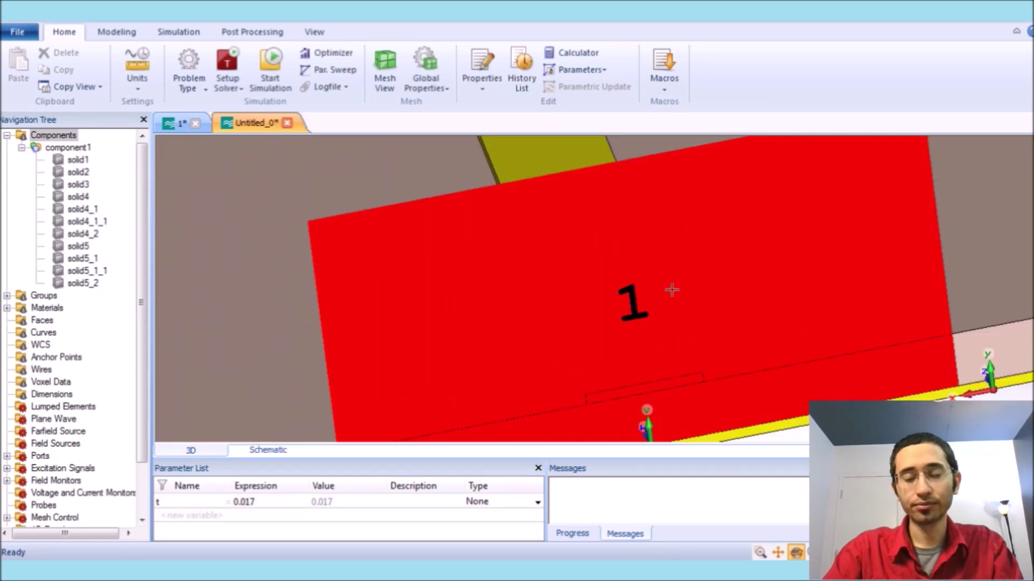
- Zoom out to the whole model and start the simulation
scroll(671, 291, down, 5)
scroll(613, 196, down, 5)
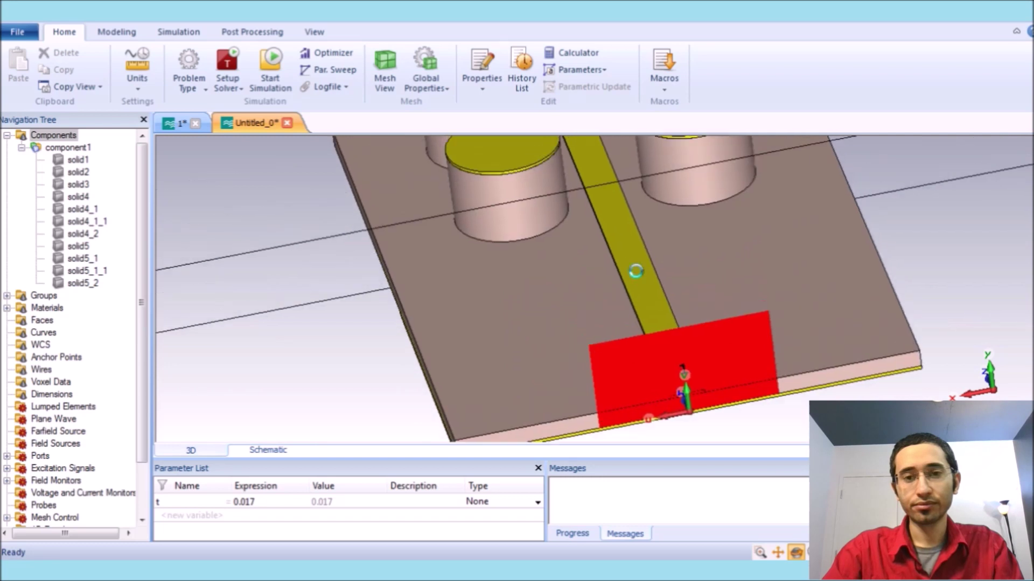
click(283, 81)
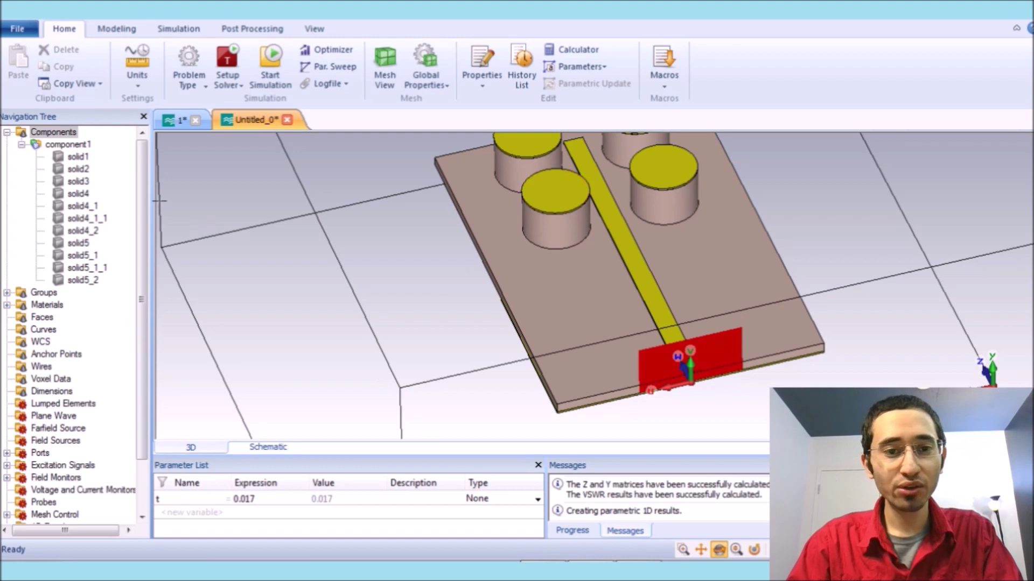
drag(144, 203, 145, 253)
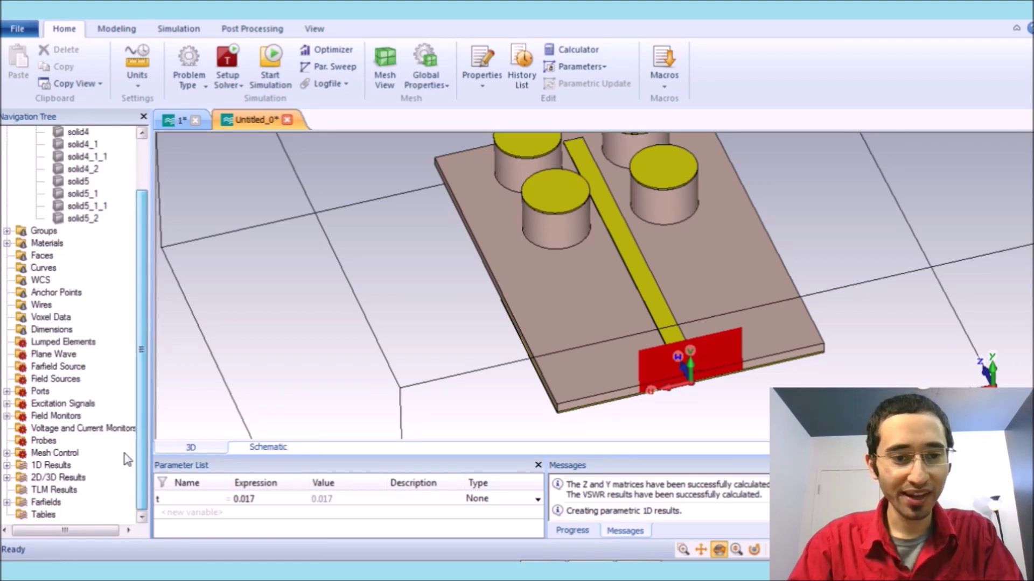
- Open the S1,1 plot from 1D Results > S-Parameters
click(7, 465)
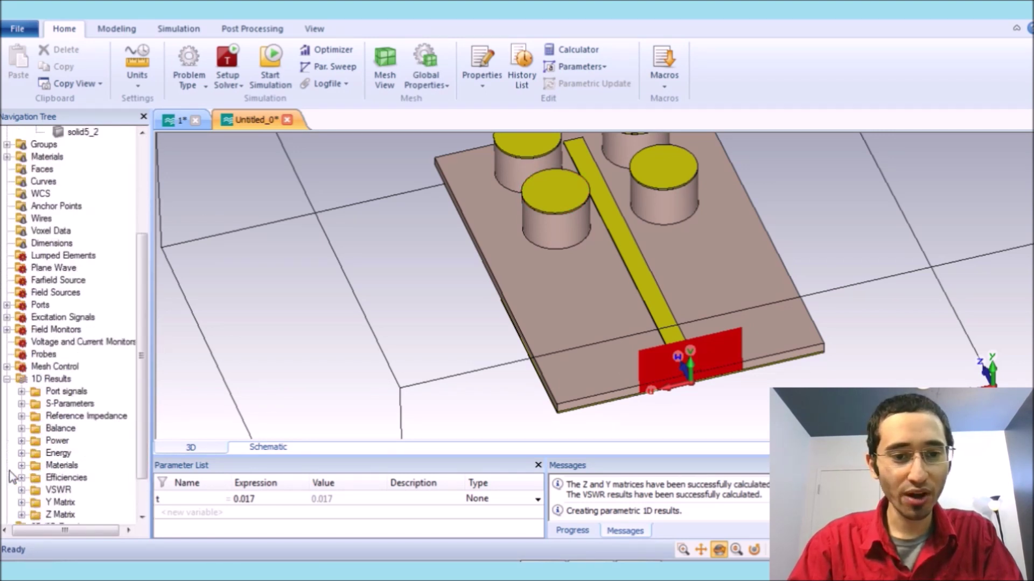
click(22, 416)
click(22, 403)
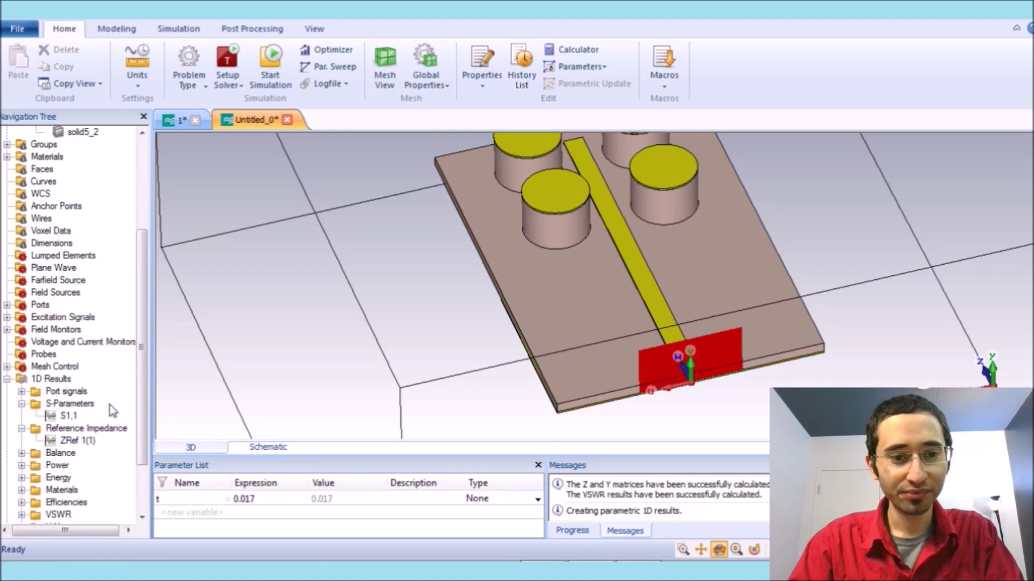
click(81, 405)
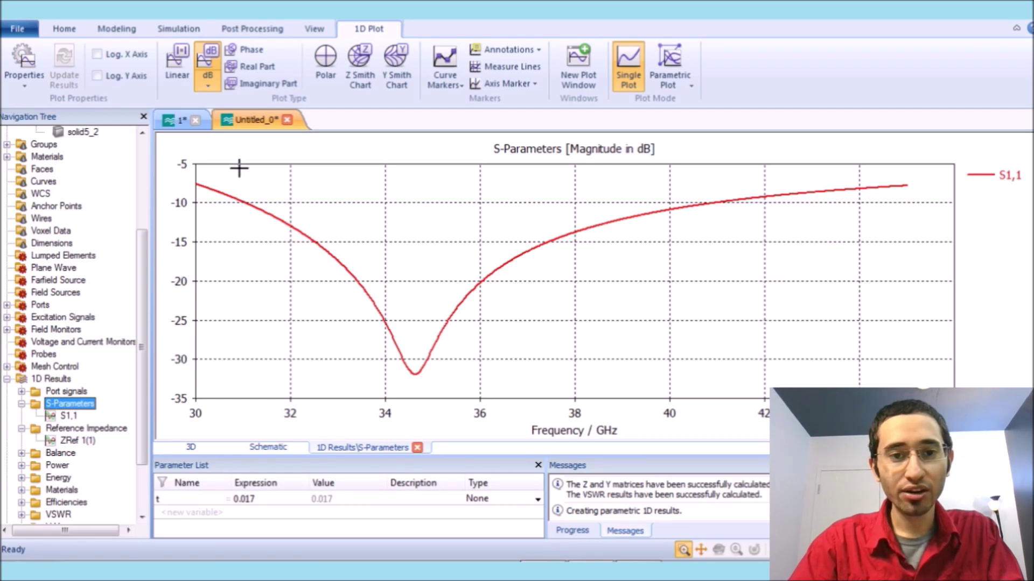
- Zoom into the S1,1 dip at 34.62 GHz (-31.925169 dB), then restore the full plot range
drag(243, 159, 716, 409)
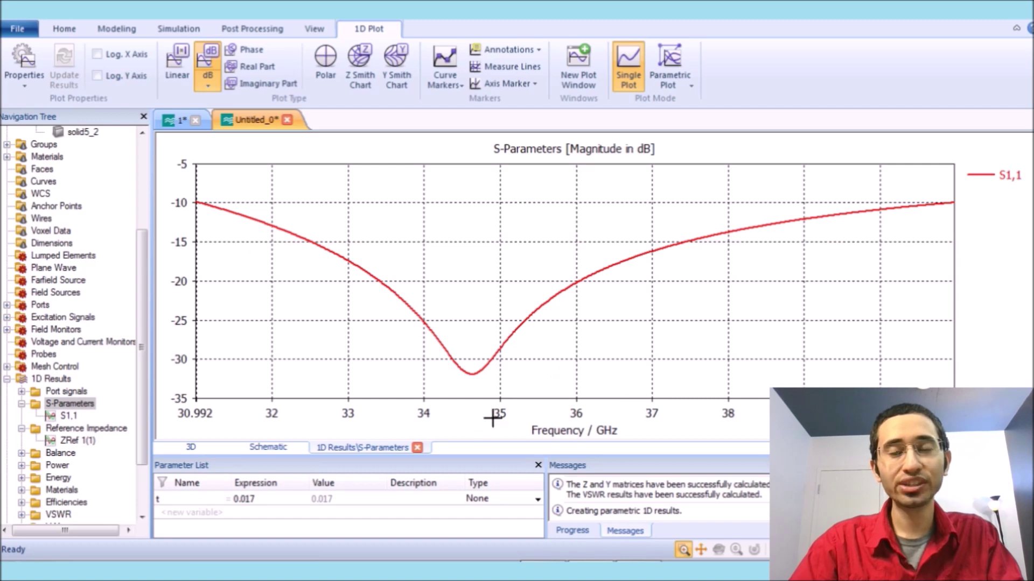
scroll(481, 389, up, 1)
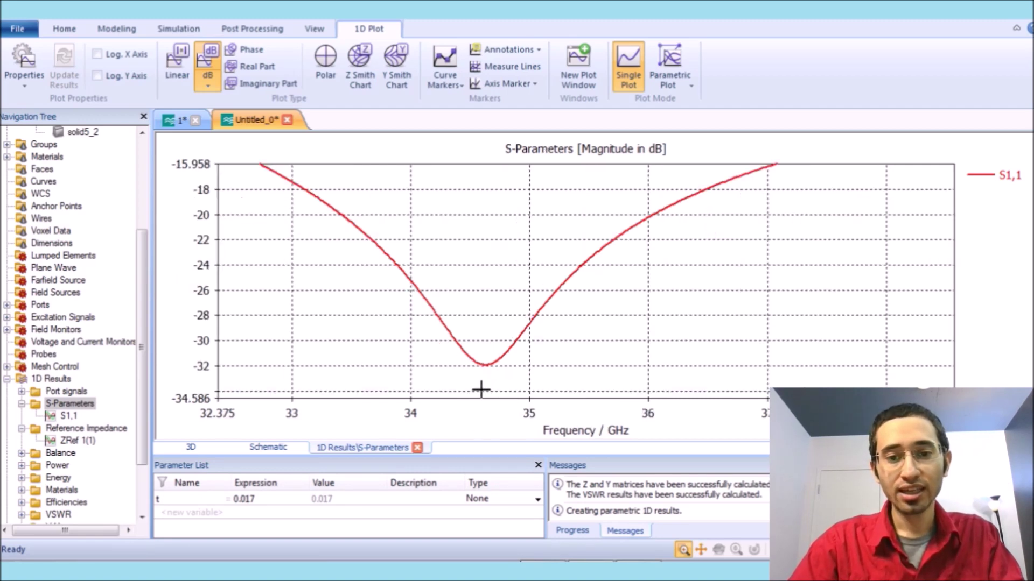
scroll(499, 384, up, 1)
scroll(472, 381, up, 1)
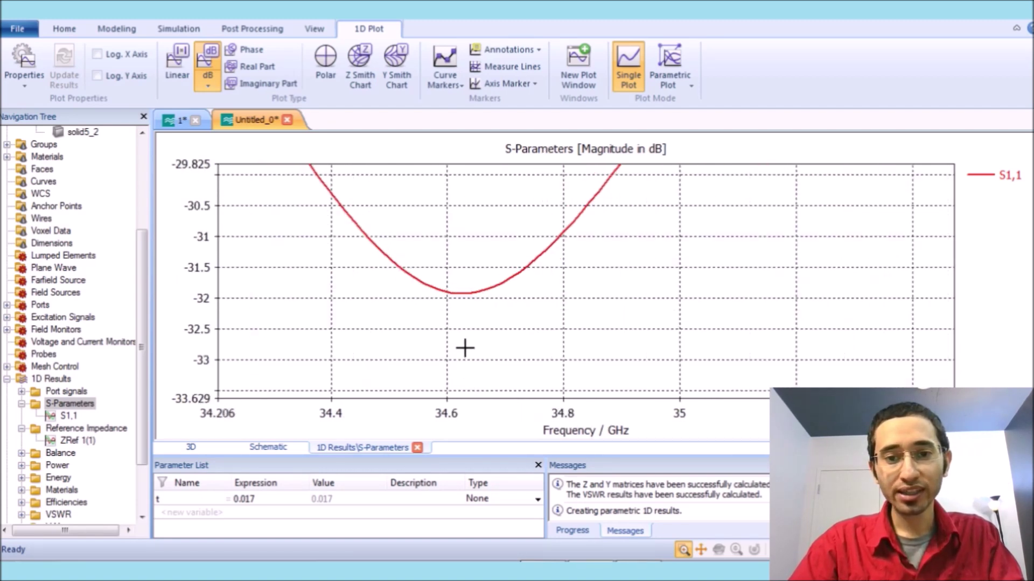
scroll(466, 343, up, 1)
scroll(449, 285, up, 1)
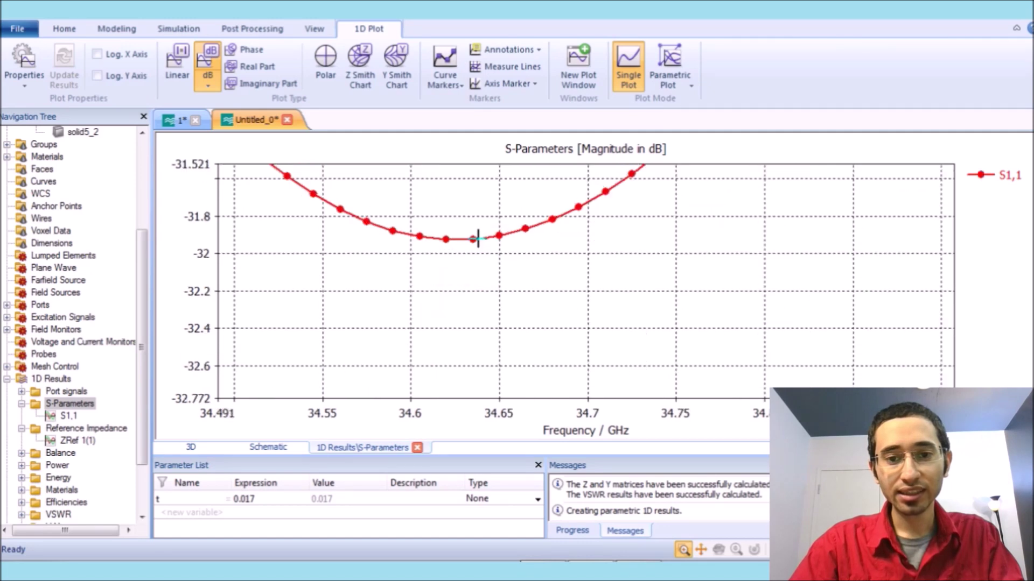
scroll(501, 255, up, 1)
scroll(503, 259, up, 1)
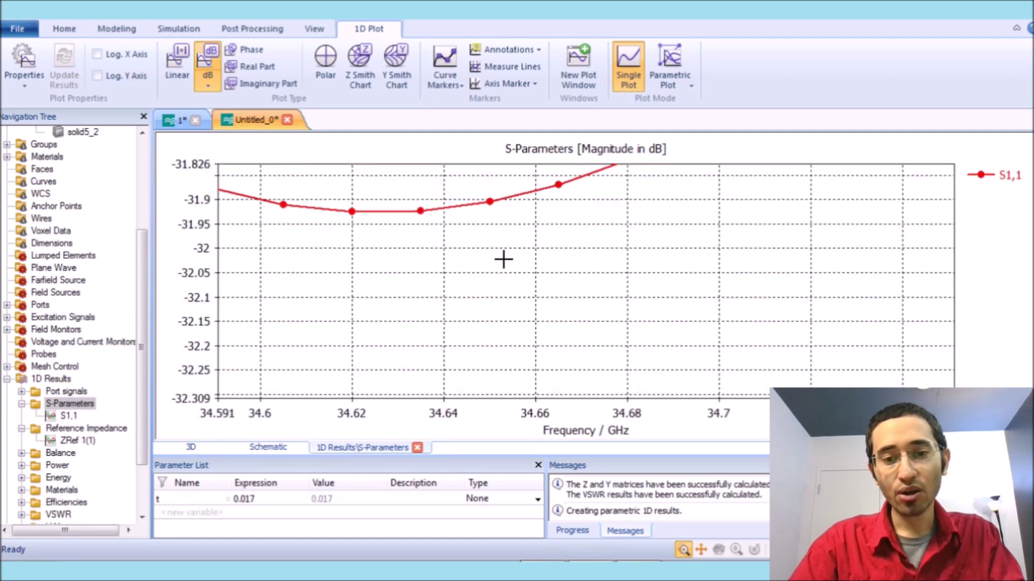
scroll(503, 260, up, 2)
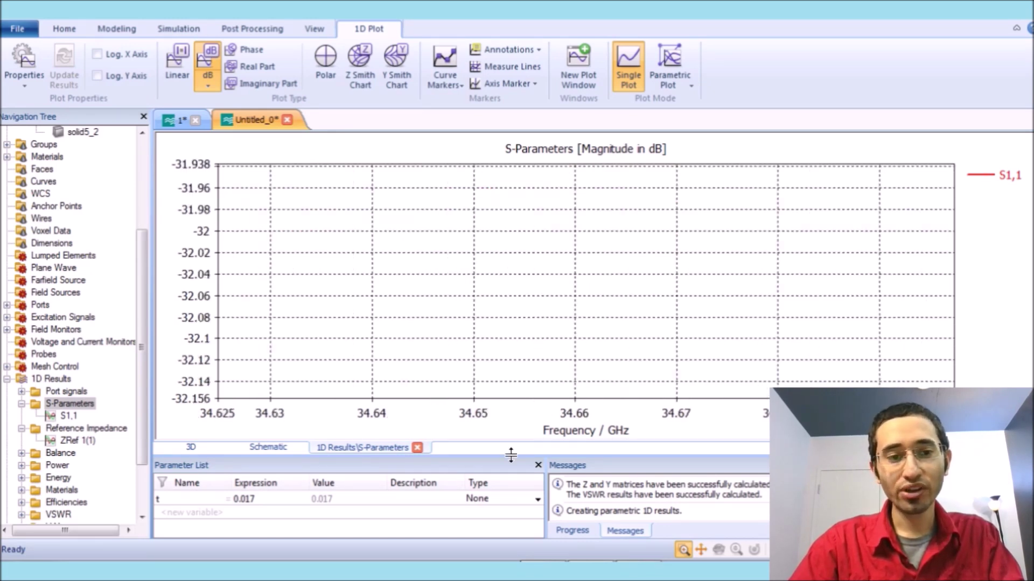
scroll(536, 282, down, 1)
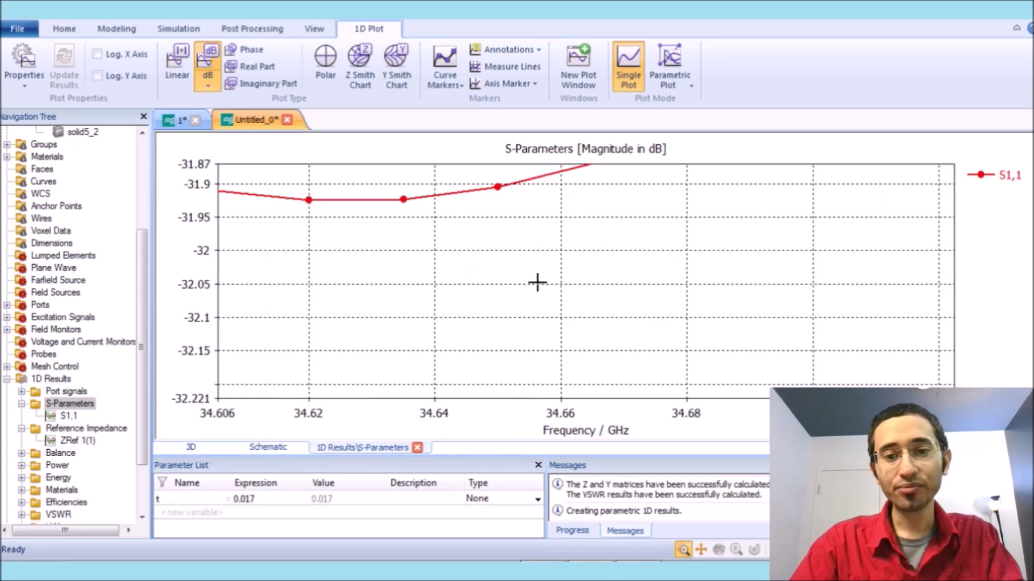
scroll(531, 291, down, 1)
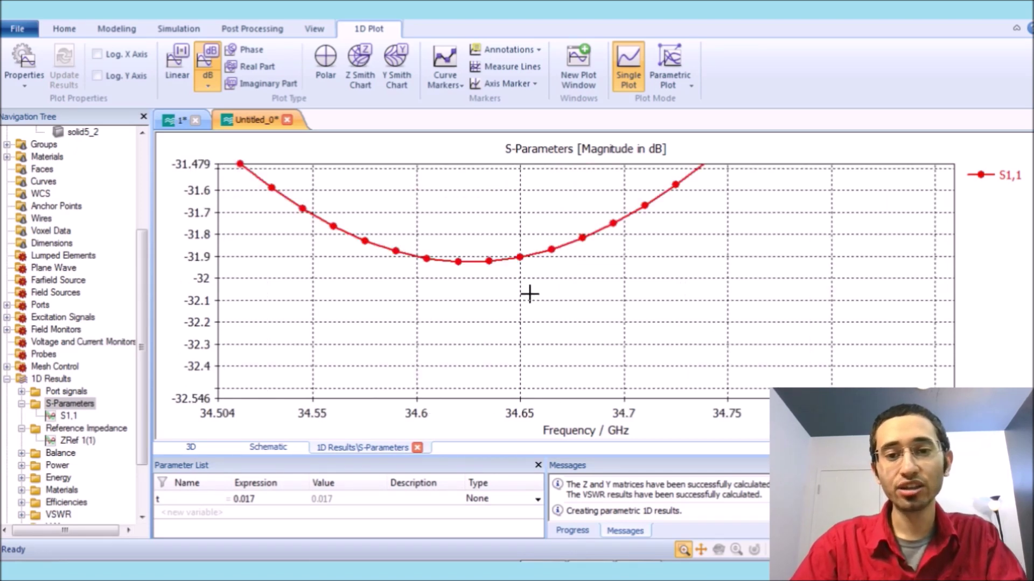
scroll(530, 293, down, 2)
scroll(529, 294, down, 1)
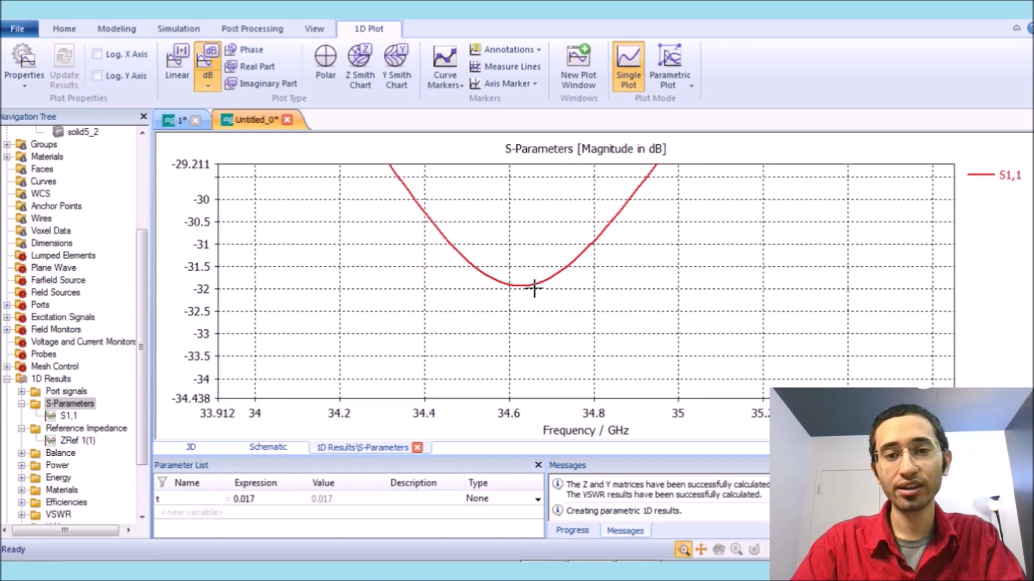
scroll(538, 293, down, 5)
key(shift+a)
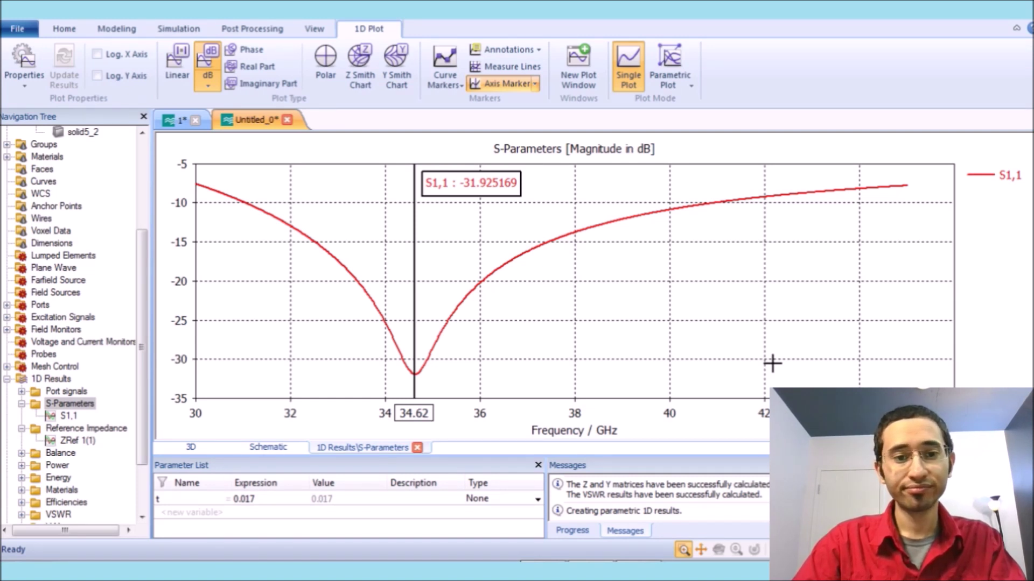
scroll(147, 382, down, 2)
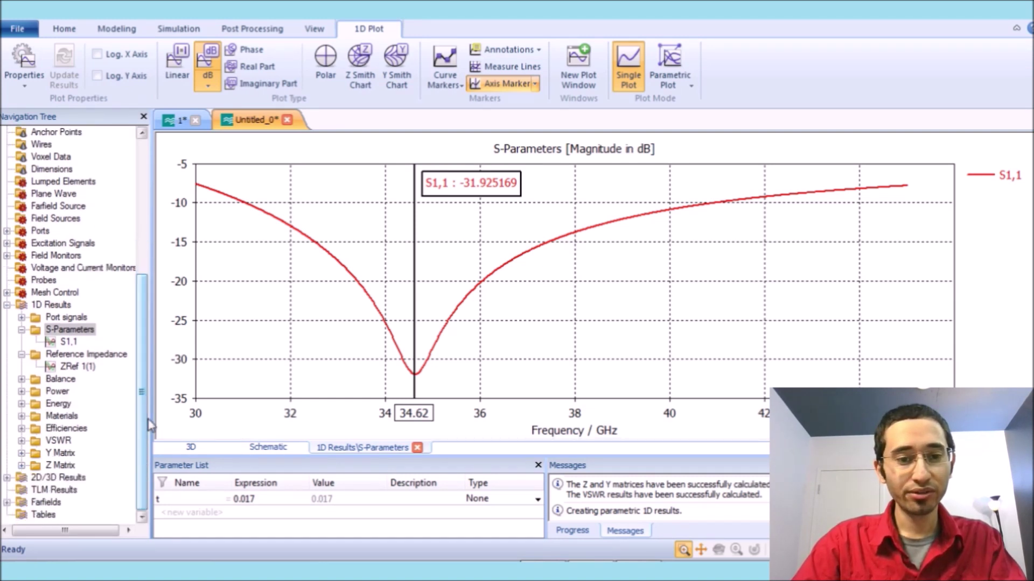
click(7, 502)
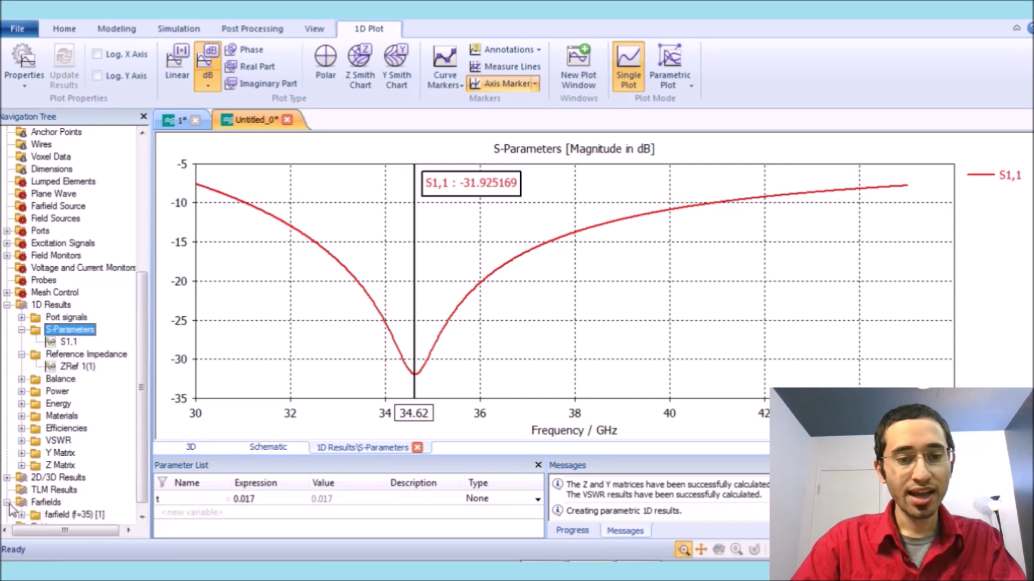
- Open the 35 GHz farfield directivity pattern and rotate it for a clear view
click(75, 516)
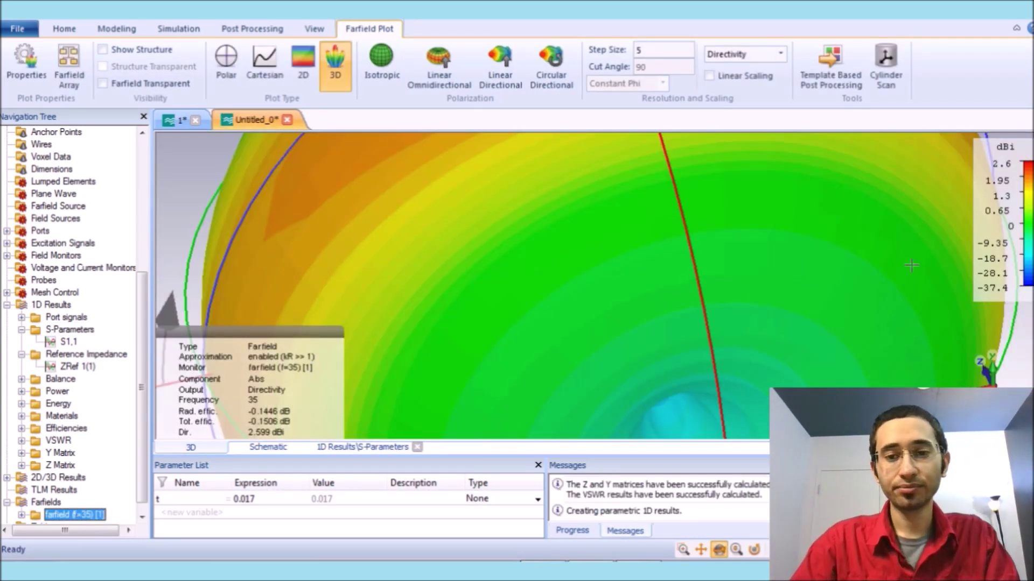
scroll(697, 256, down, 5)
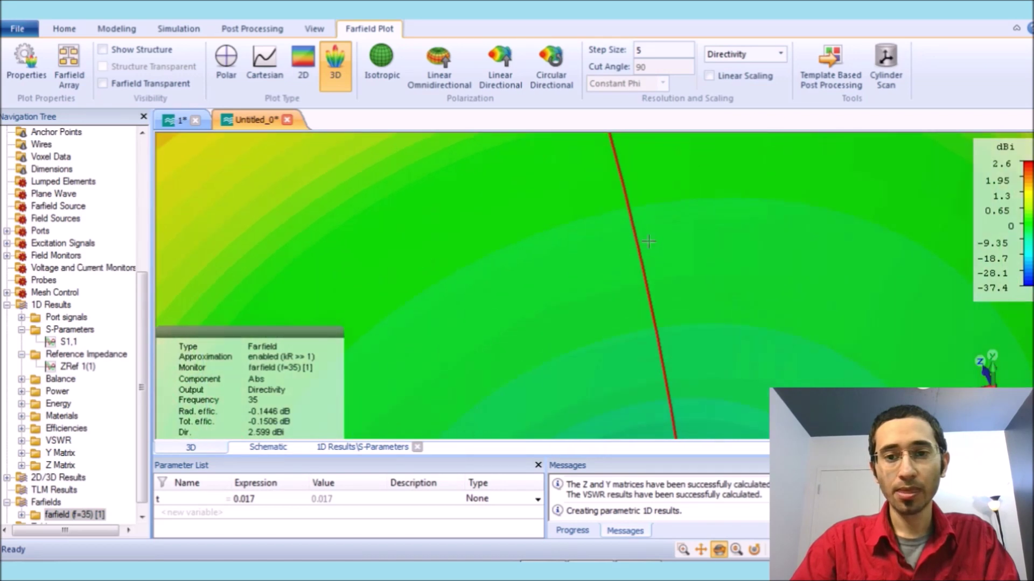
scroll(649, 242, down, 3)
drag(647, 238, 464, 308)
drag(654, 262, 695, 310)
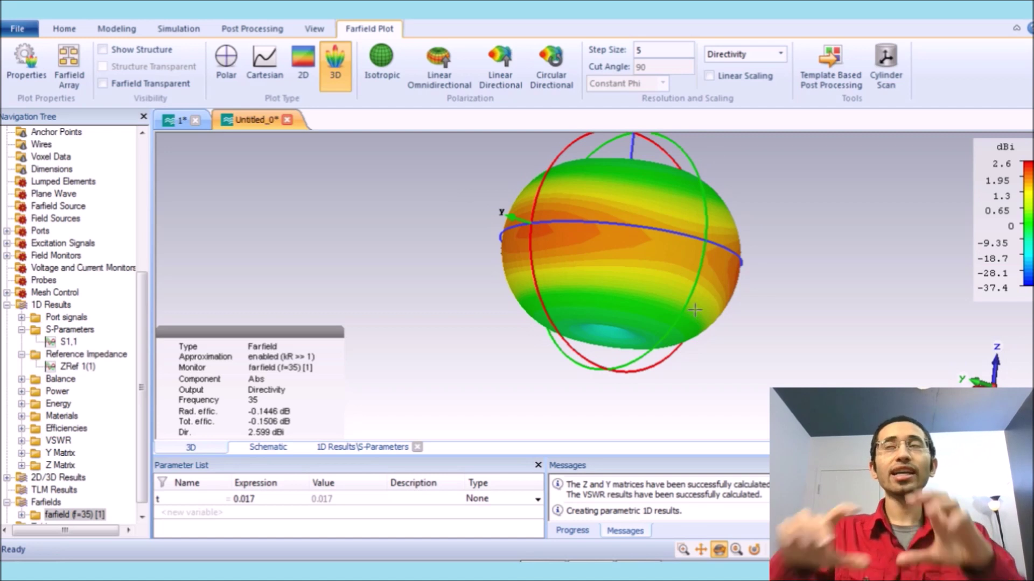
drag(478, 272, 655, 296)
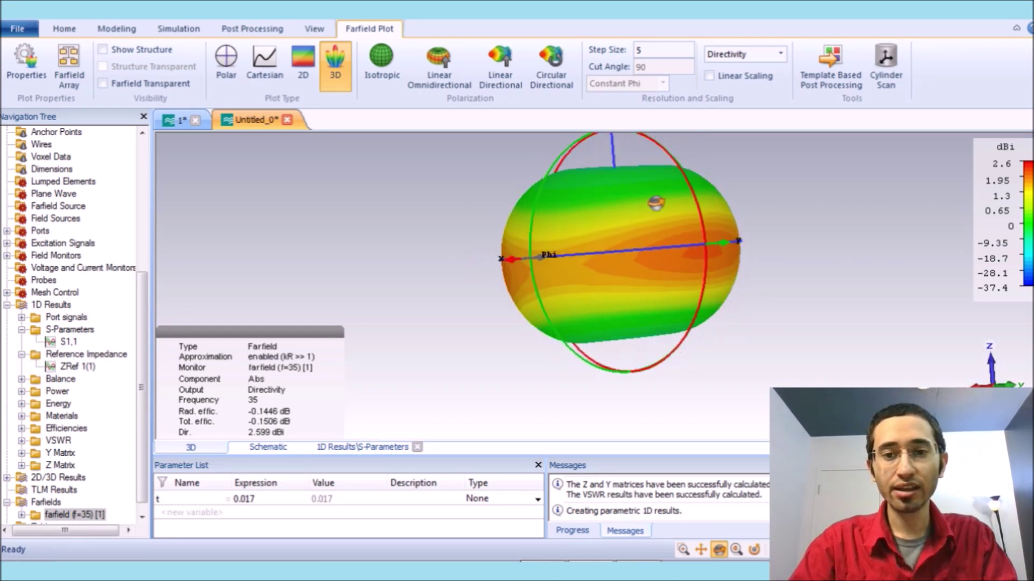
drag(656, 207, 583, 204)
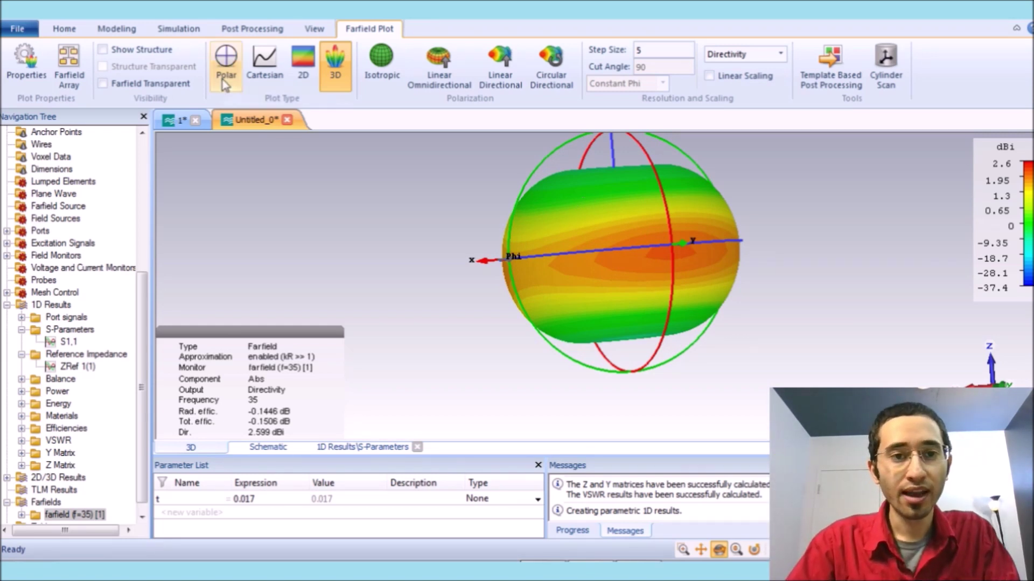
- Show the antenna structure inside a transparent farfield pattern
click(170, 50)
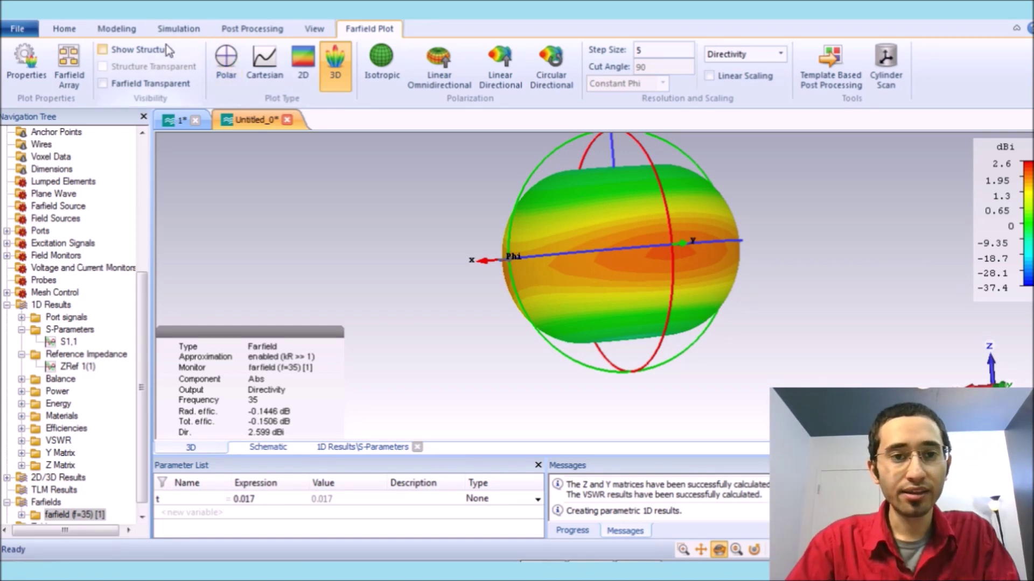
click(151, 85)
drag(691, 364, 703, 315)
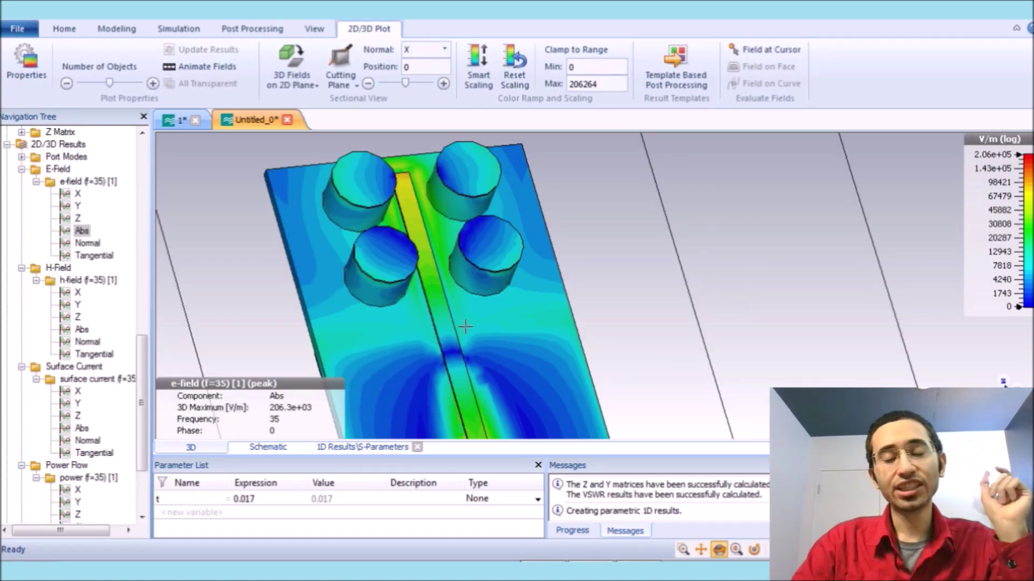
- Orbit the E-field plot to view the field on the cylinders from above
drag(452, 346, 474, 314)
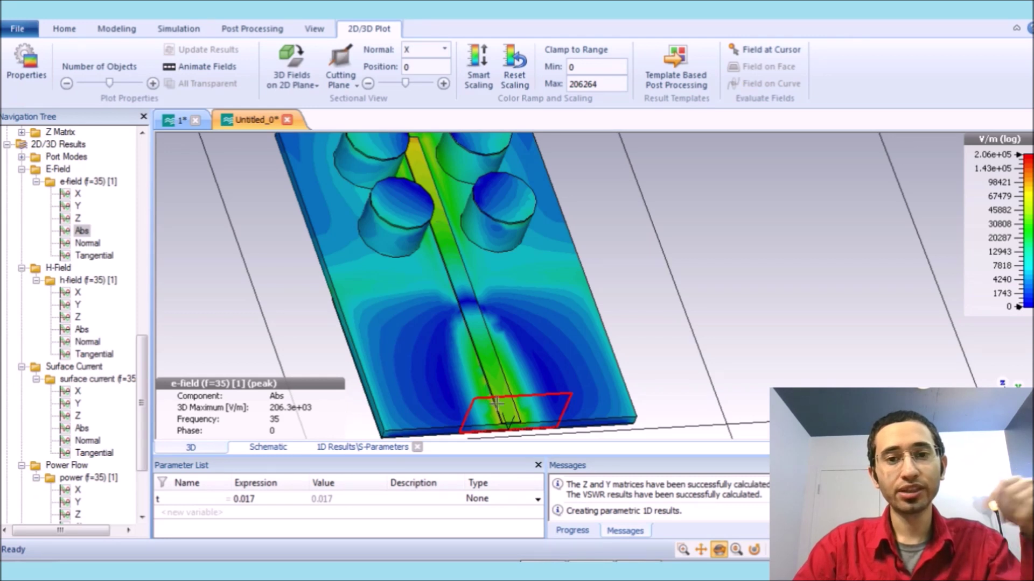
drag(464, 236, 442, 261)
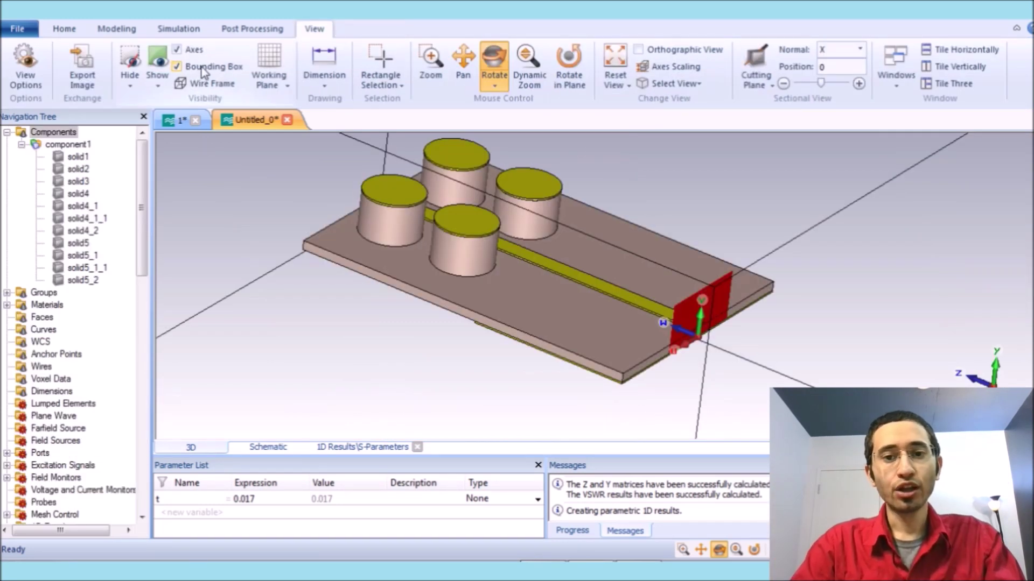
- Turn off the Bounding Box display, then select and deselect the front cylinder
click(203, 71)
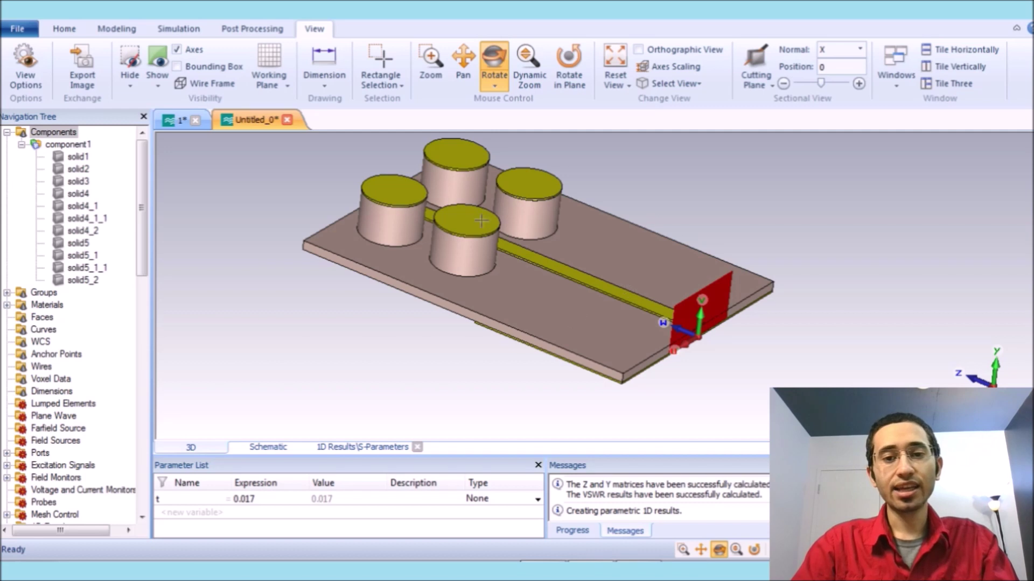
click(470, 260)
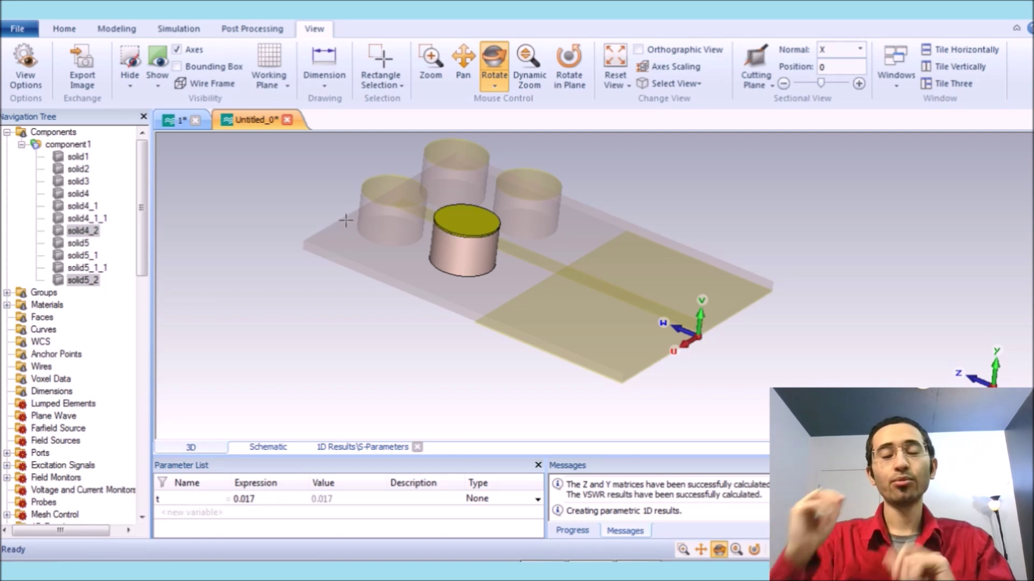
key(Escape)
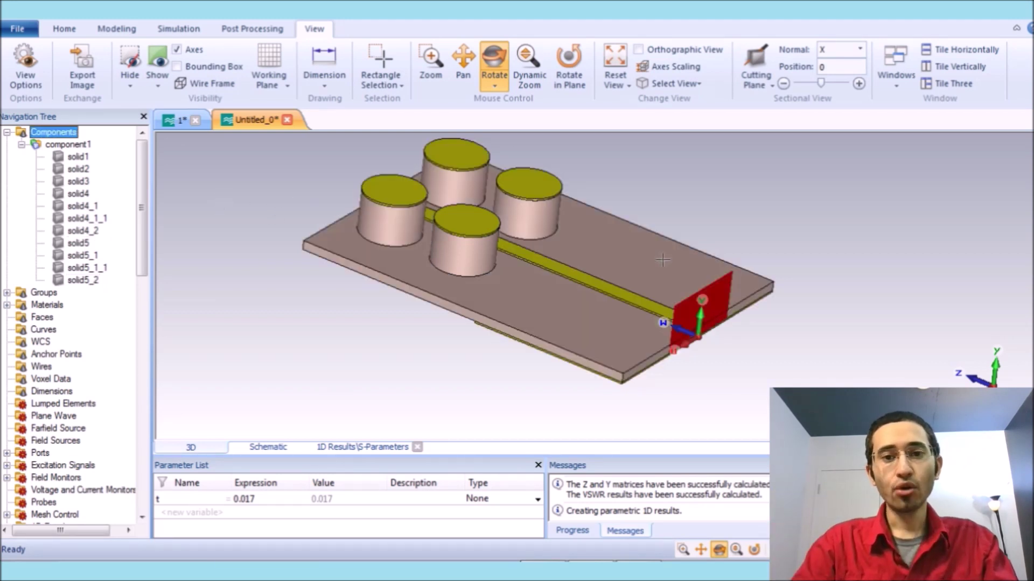